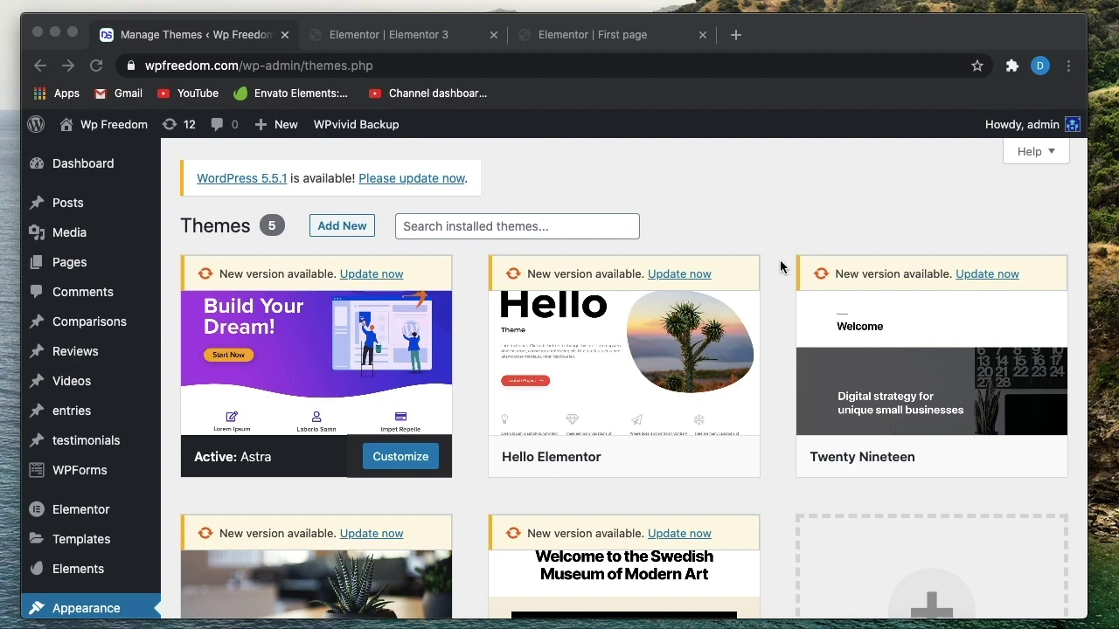
Open the Elementor plugin settings in the WordPress dashboard and examine the Disable Default Colors and Disable Default Fonts options.
left_click(728, 216)
left_click(400, 38)
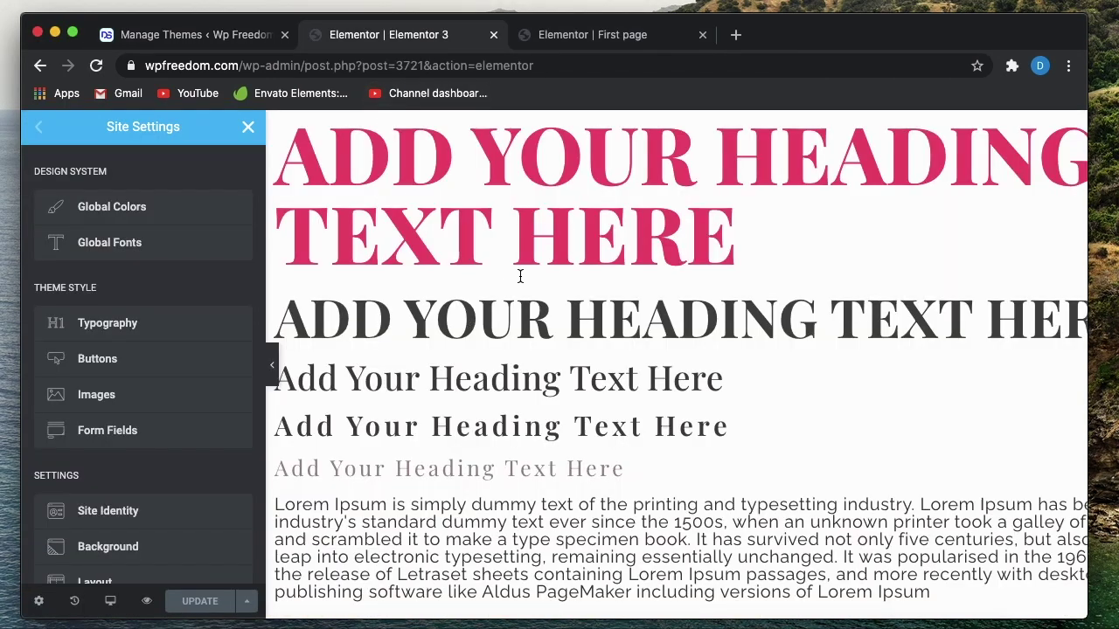
left_click(210, 35)
mouse_move(130, 455)
scroll(129, 454, "down", 3)
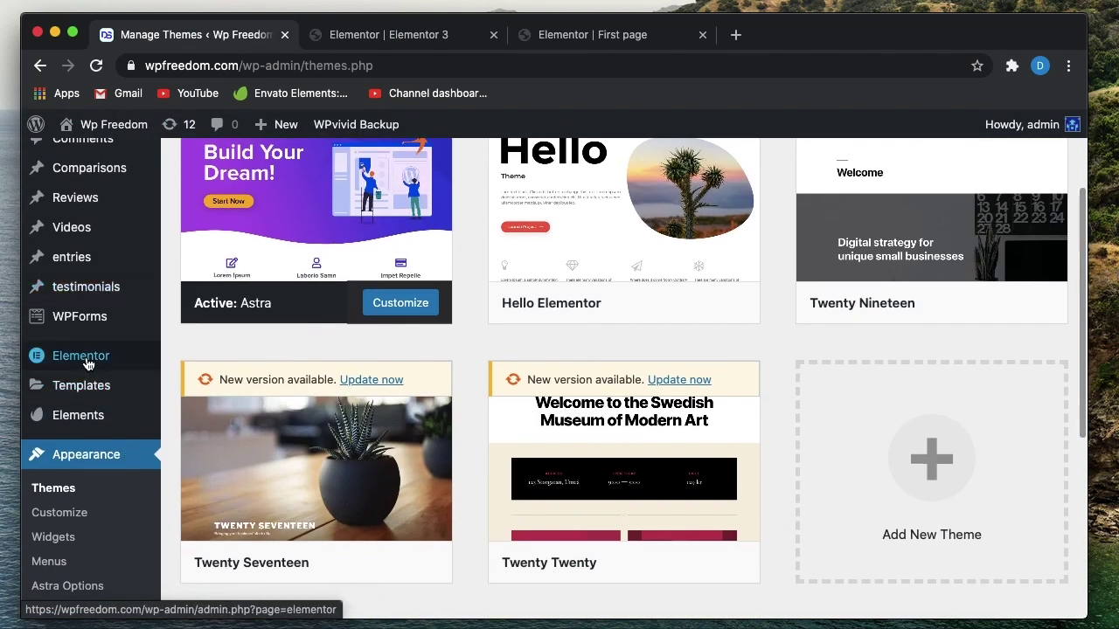
mouse_move(87, 362)
left_click(192, 366)
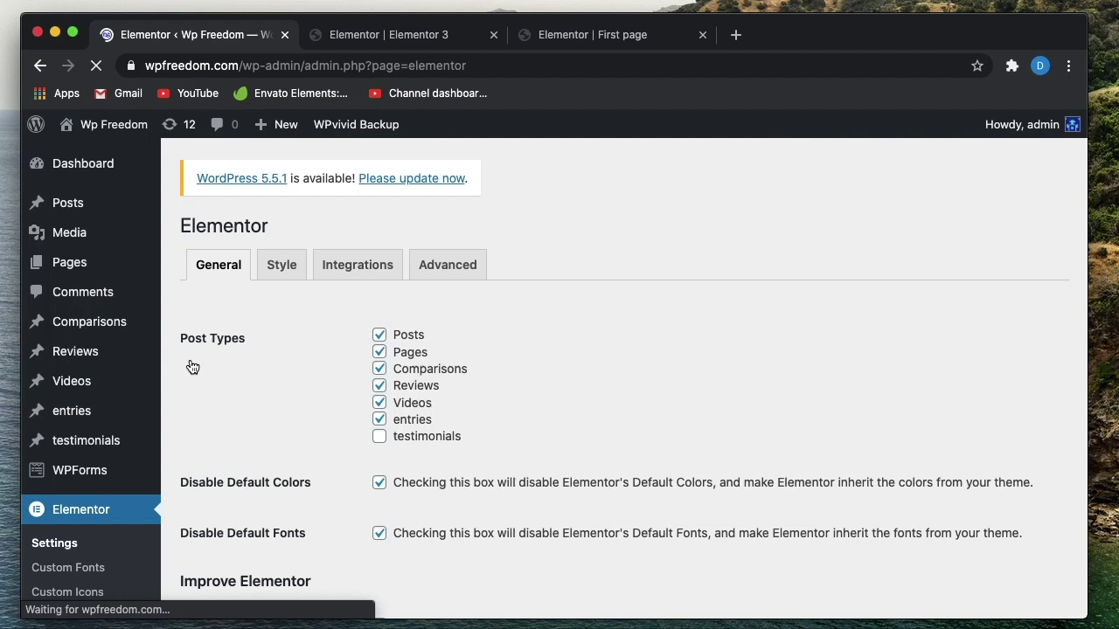
scroll(280, 428, "down", 2)
scroll(267, 452, "down", 1)
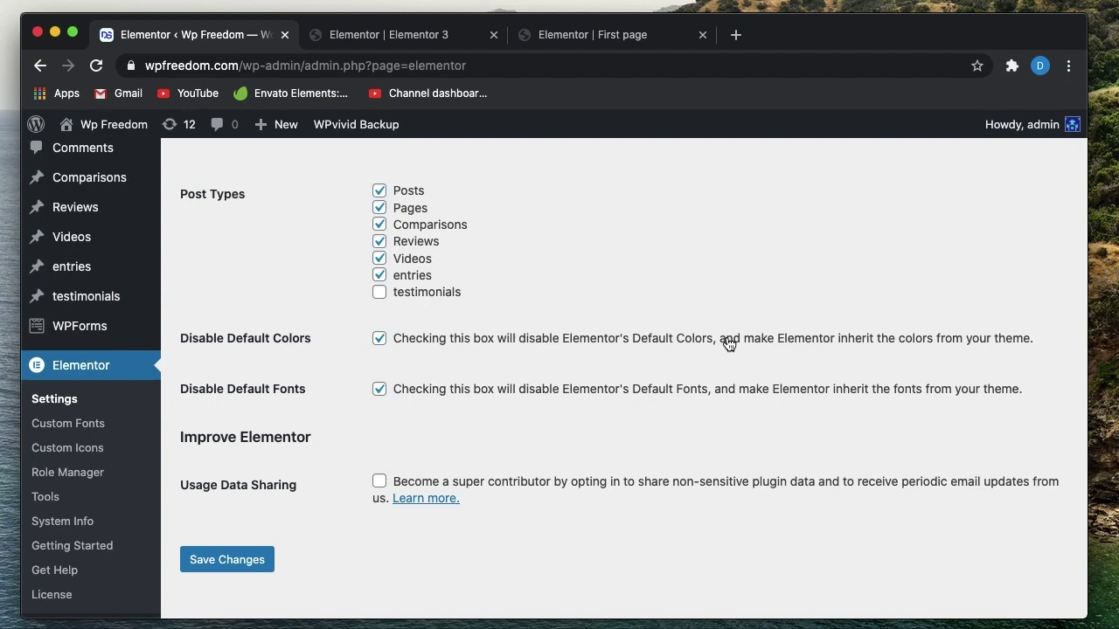
Open the Site Settings of the Elementor 3 page and look over the Design System, Theme Style and Settings sections.
left_click(401, 35)
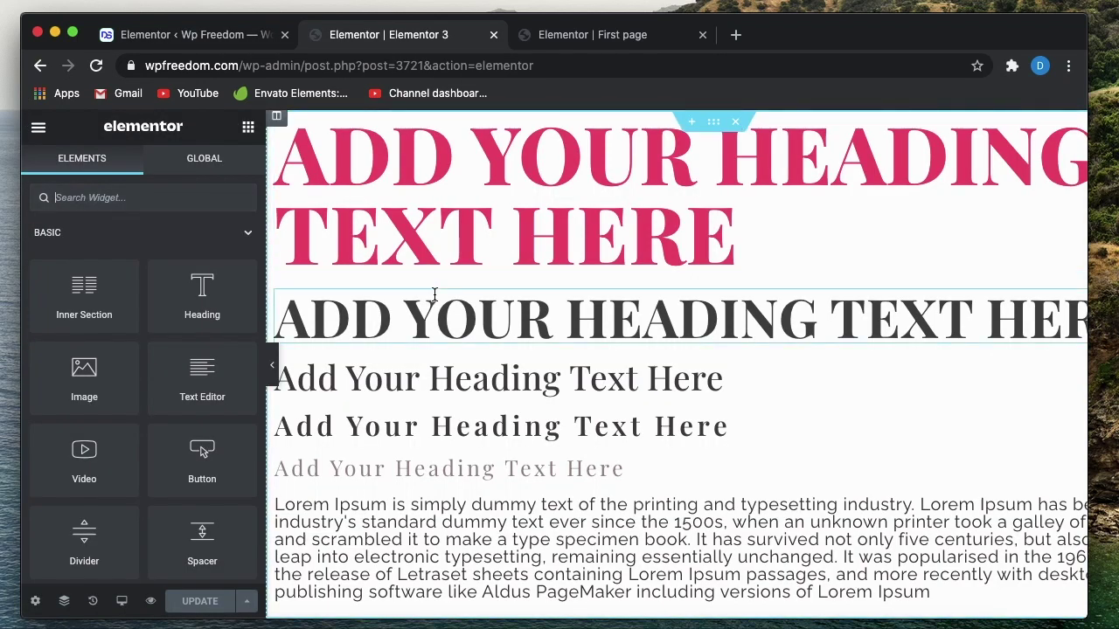
left_click(39, 127)
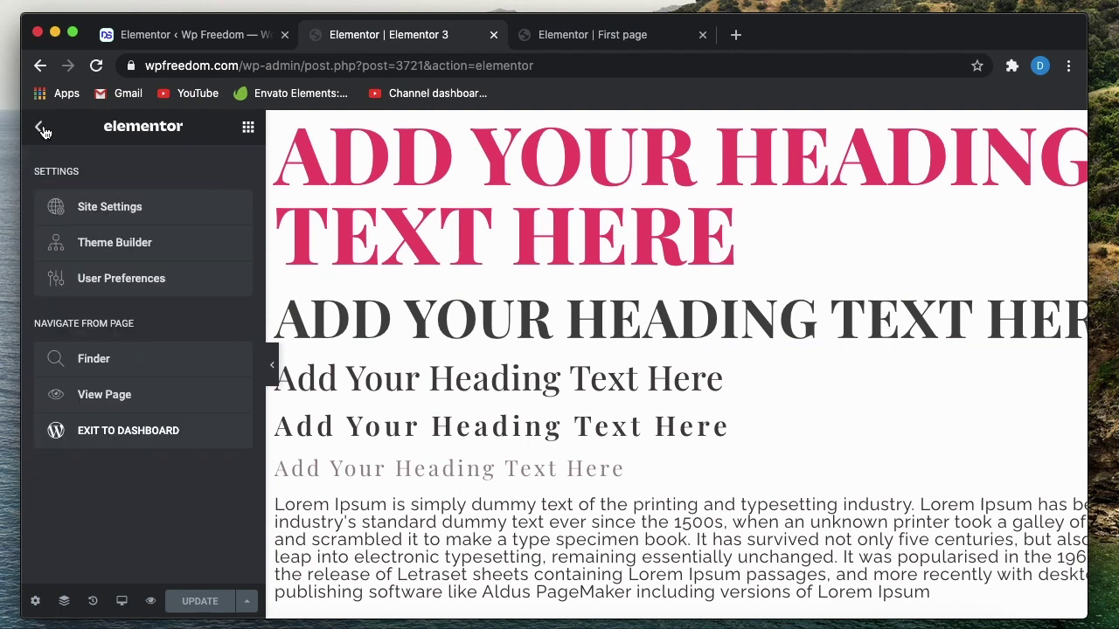
left_click(83, 212)
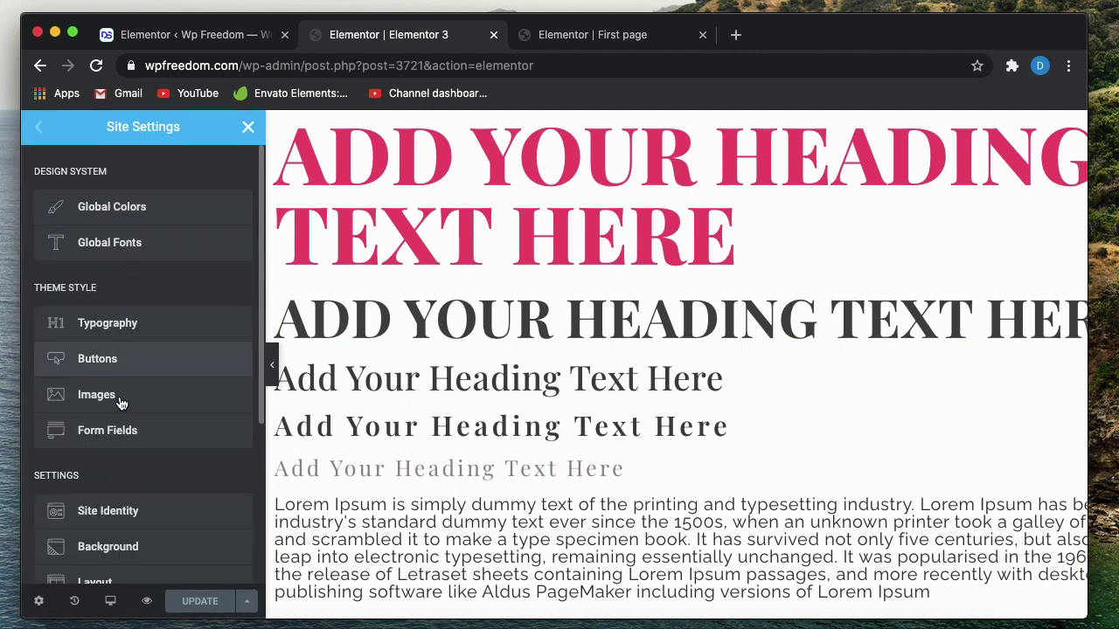
scroll(121, 411, "down", 5)
scroll(119, 367, "up", 5)
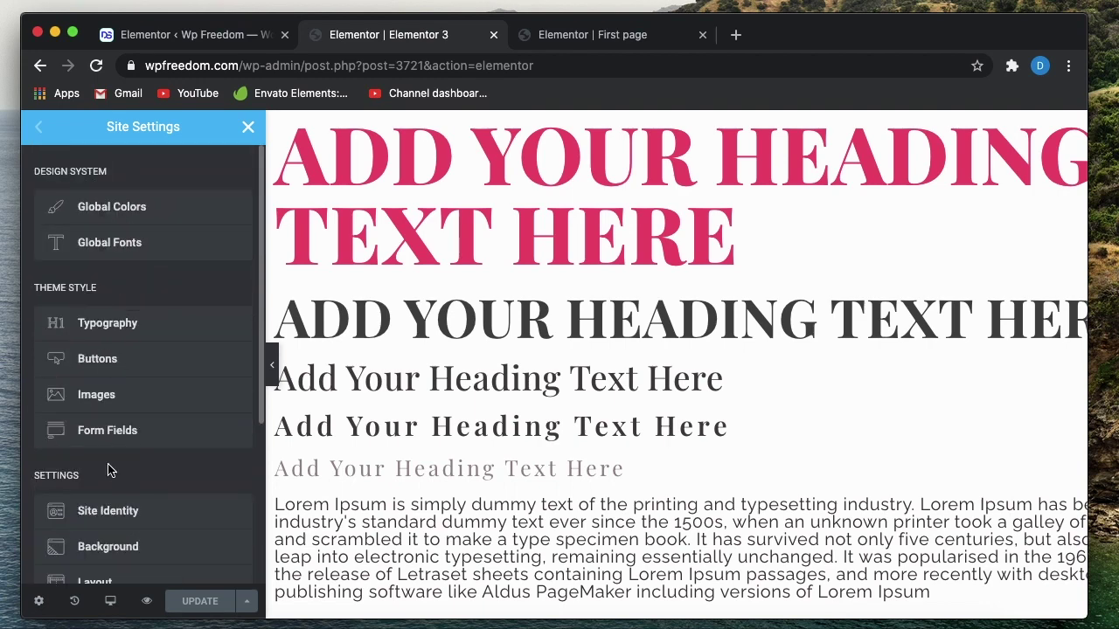
scroll(117, 482, "down", 4)
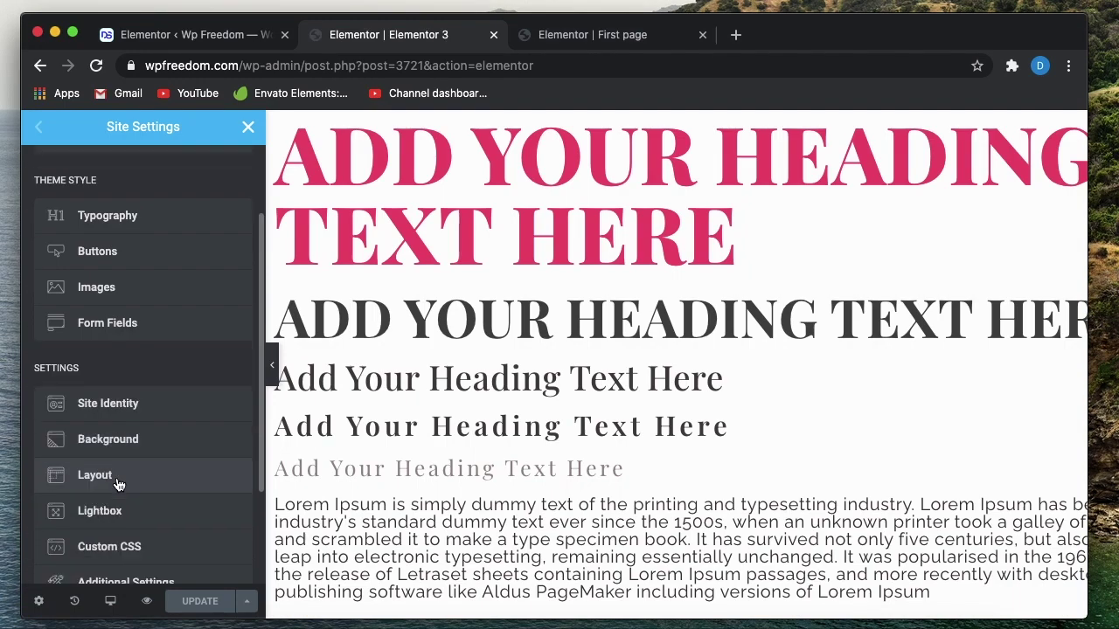
scroll(117, 437, "up", 4)
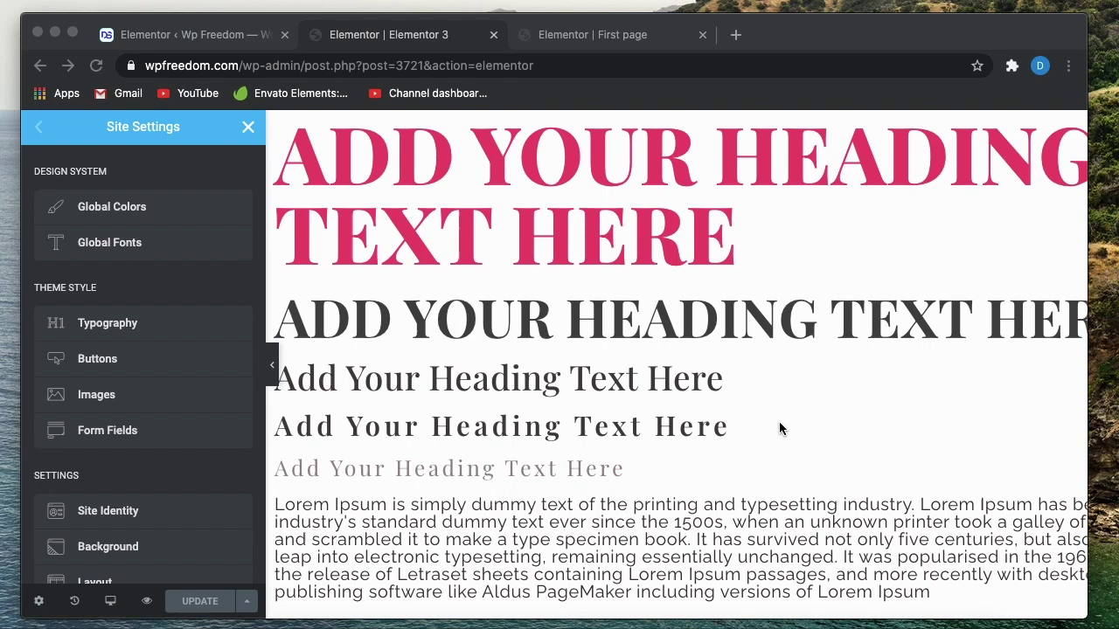
Examine the theme style typography settings for body, links and headings H1 to H6, and return to the Site Settings overview.
left_click(105, 325)
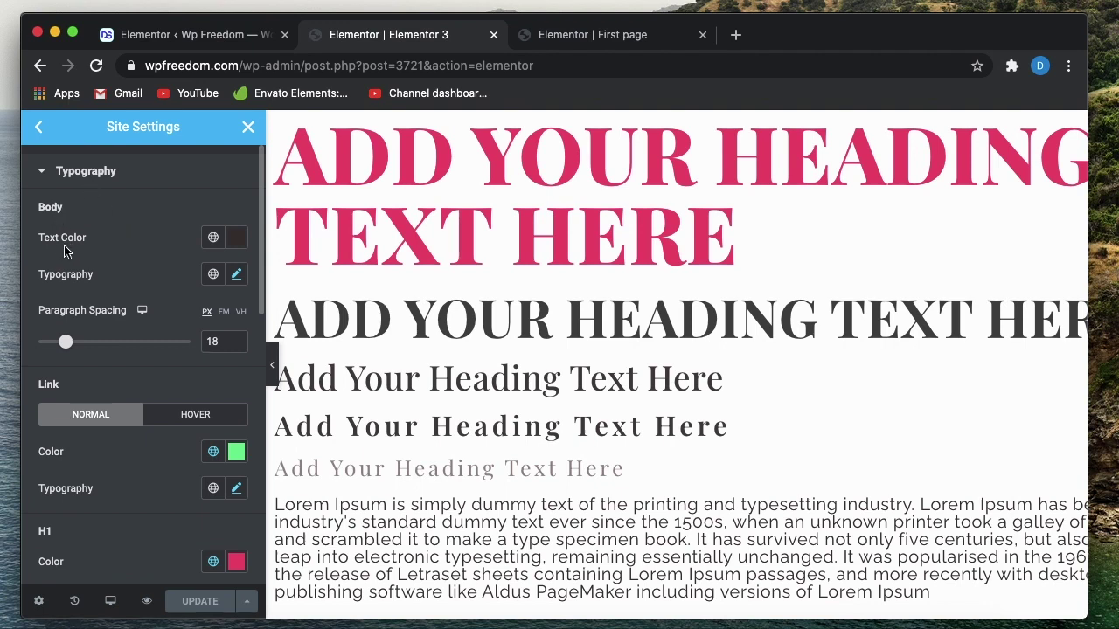
scroll(75, 326, "down", 3)
scroll(74, 332, "up", 3)
scroll(145, 296, "down", 5)
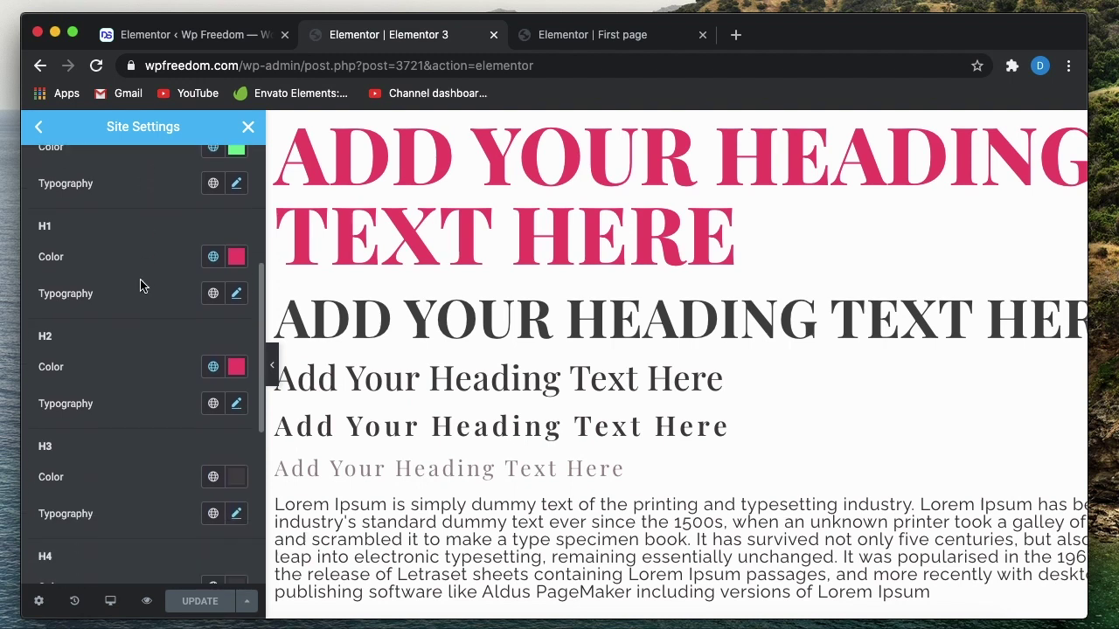
scroll(75, 429, "down", 6)
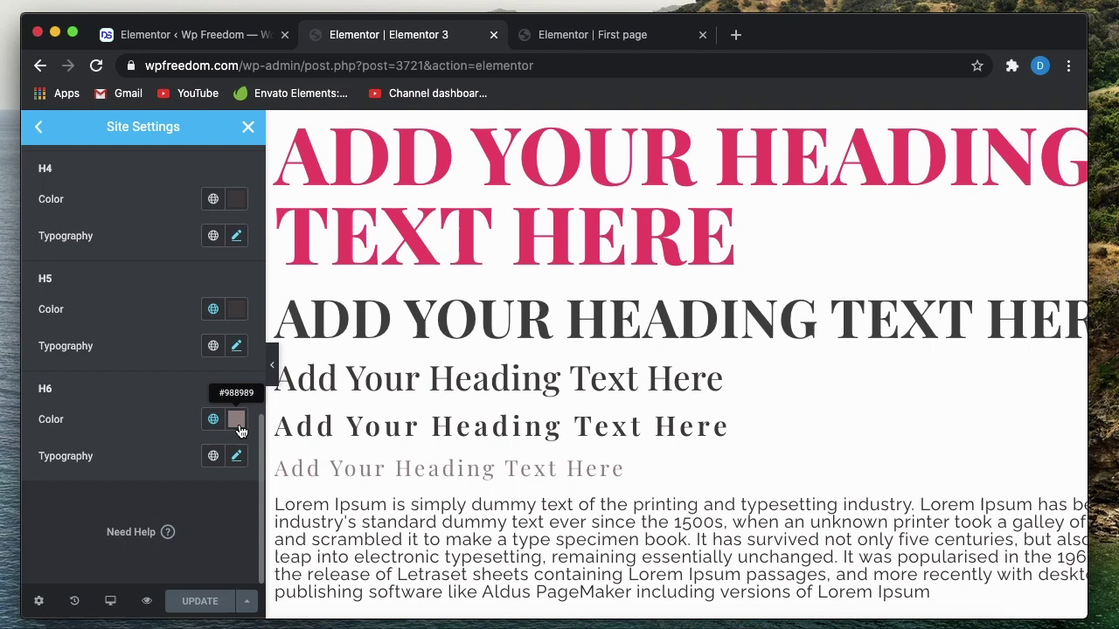
scroll(192, 380, "up", 10)
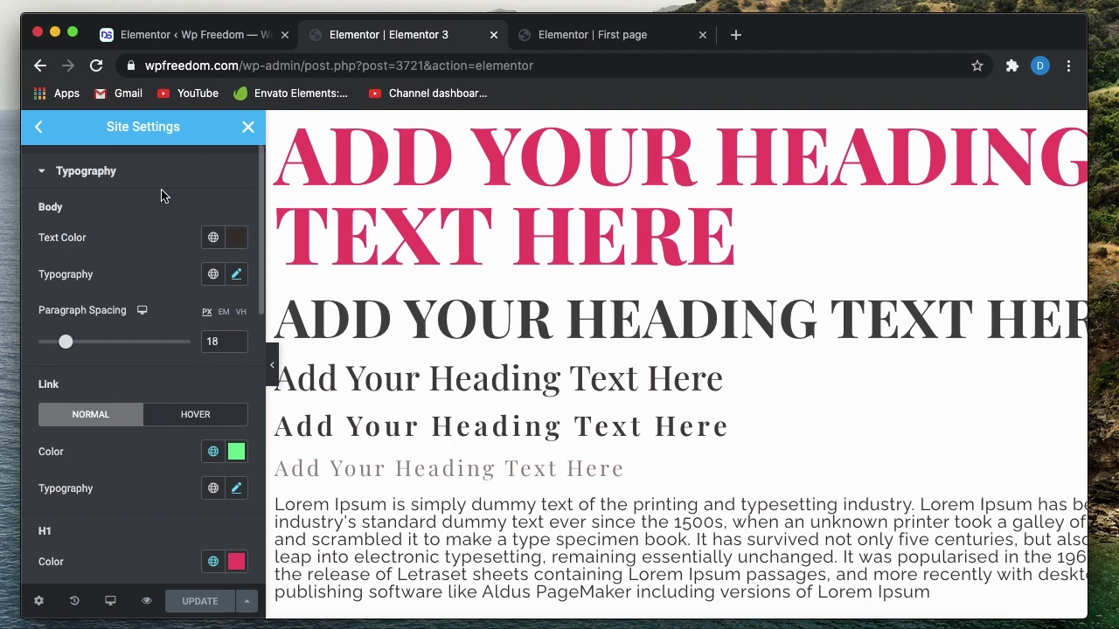
left_click(35, 129)
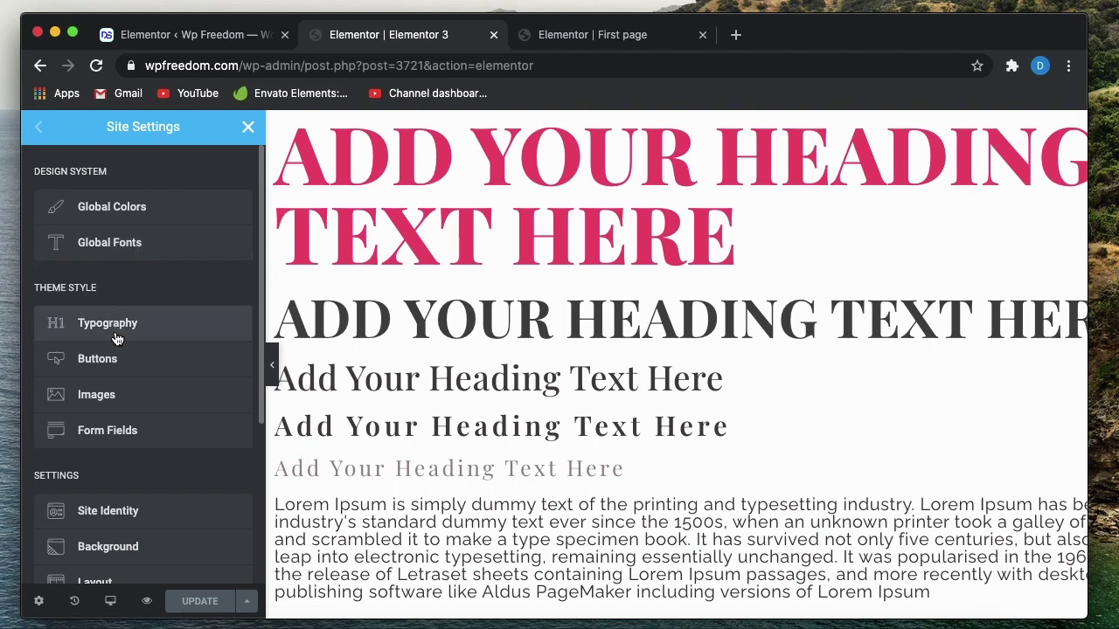
On the First page project, select the first feature's icon box, review its content options and open its title and description style settings.
left_click(590, 35)
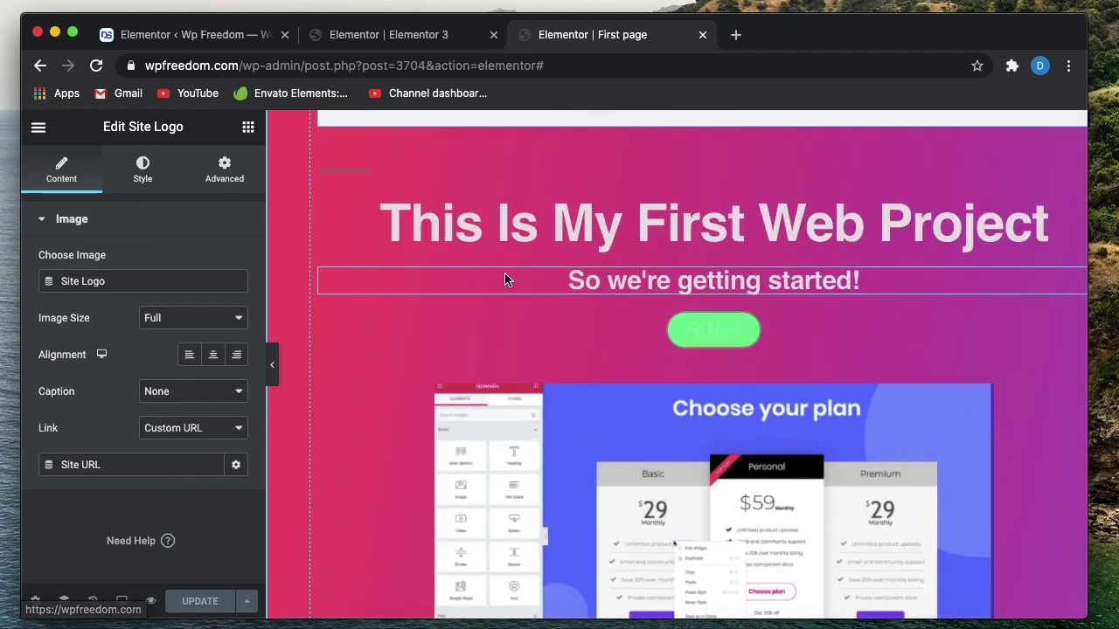
scroll(504, 278, "down", 10)
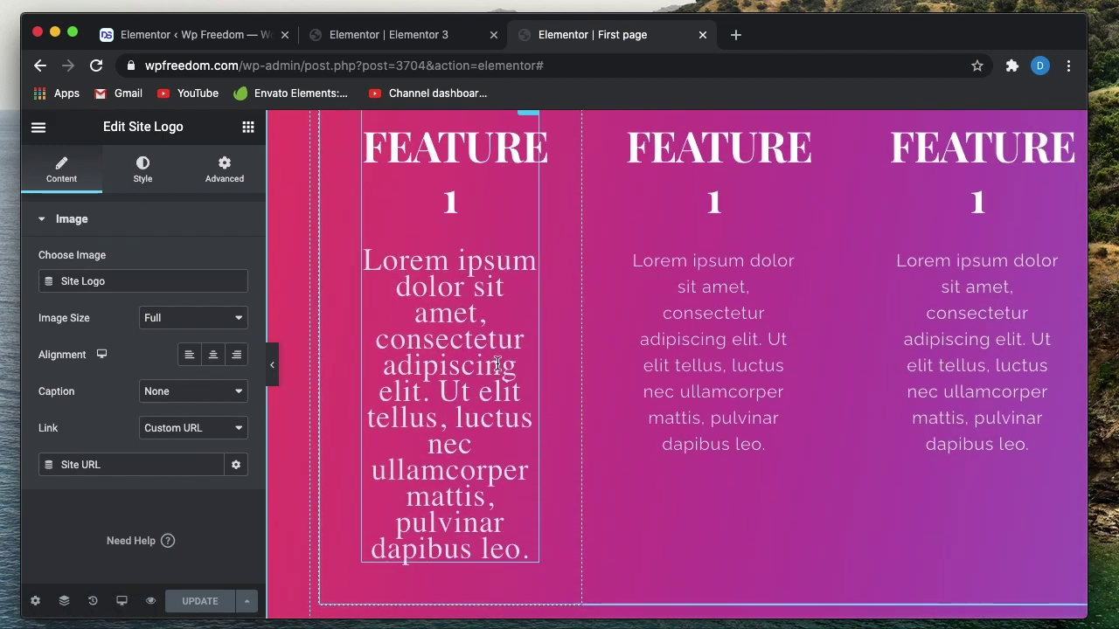
left_click(498, 365)
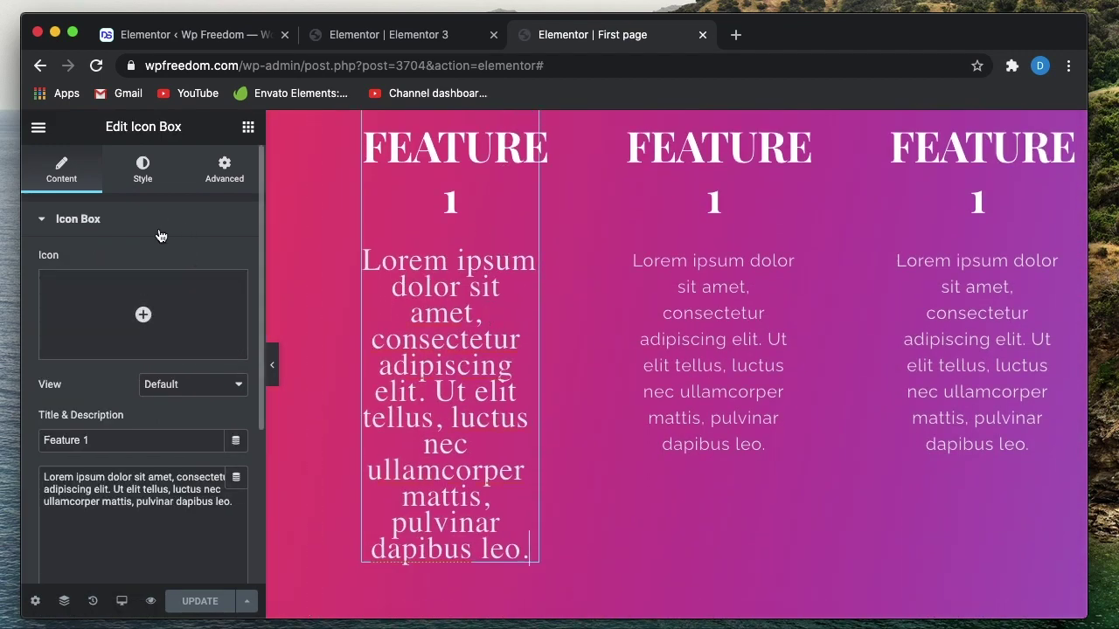
scroll(140, 220, "down", 3)
scroll(104, 379, "down", 2)
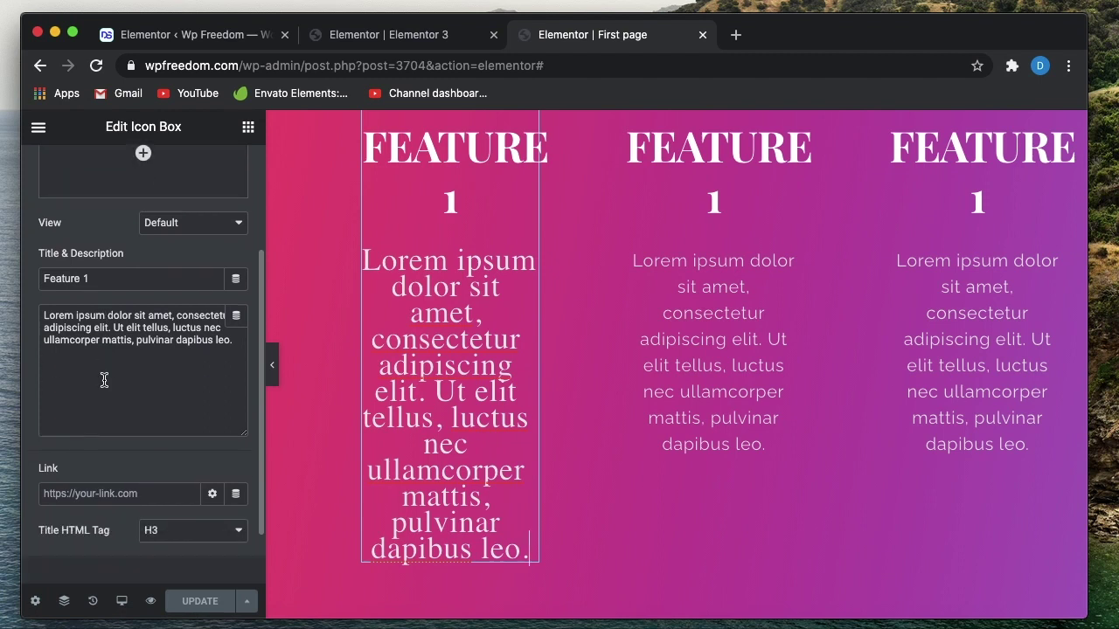
scroll(104, 379, "up", 3)
scroll(474, 385, "up", 2)
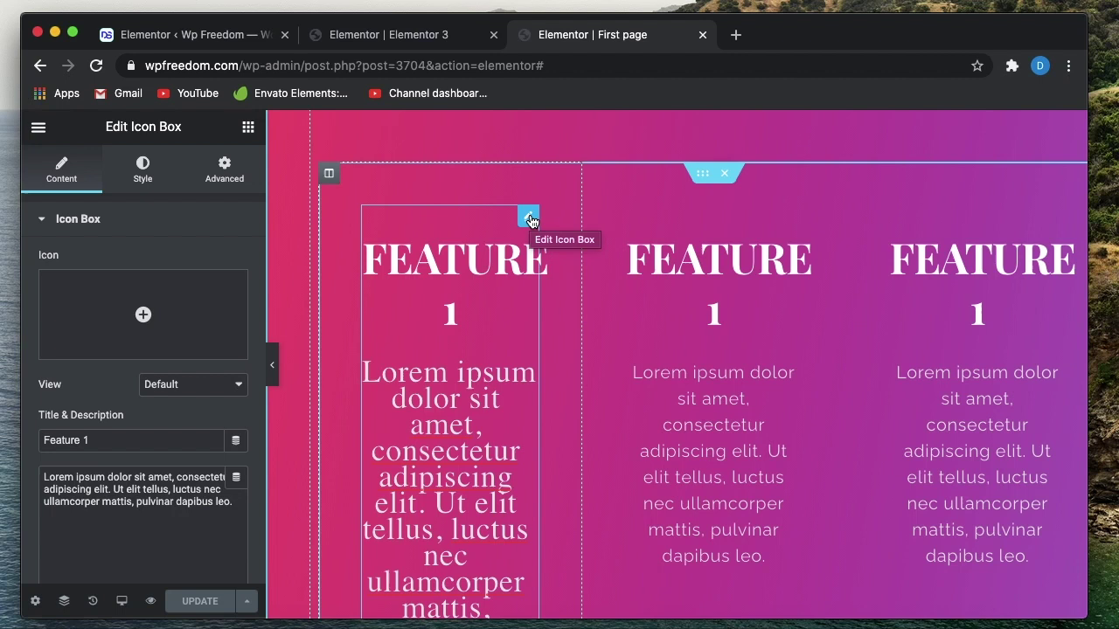
scroll(465, 385, "down", 1)
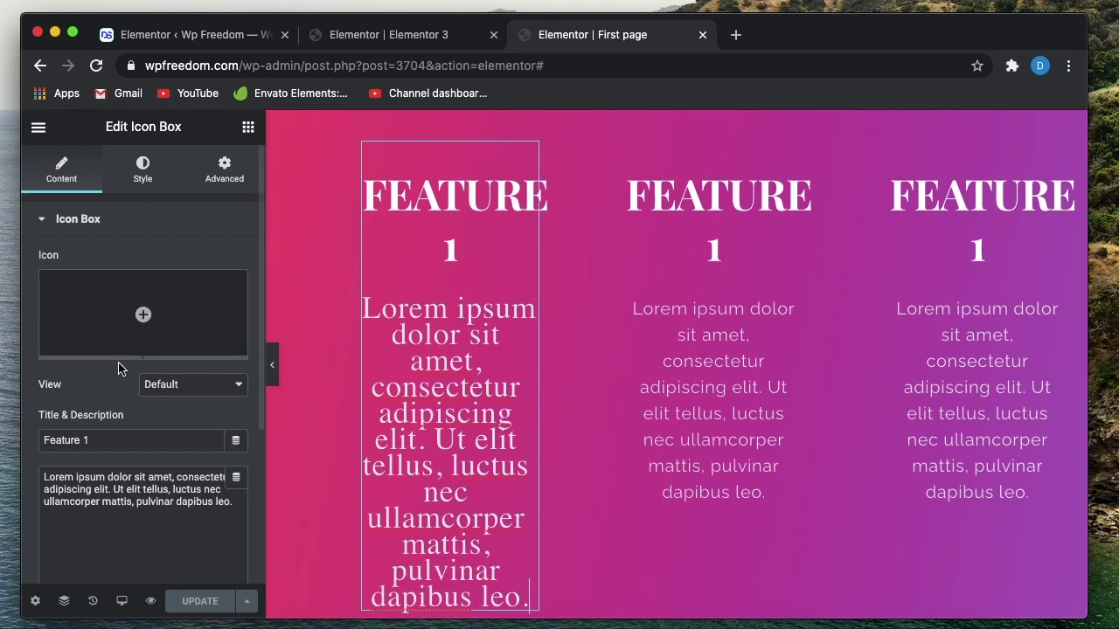
scroll(117, 380, "down", 3)
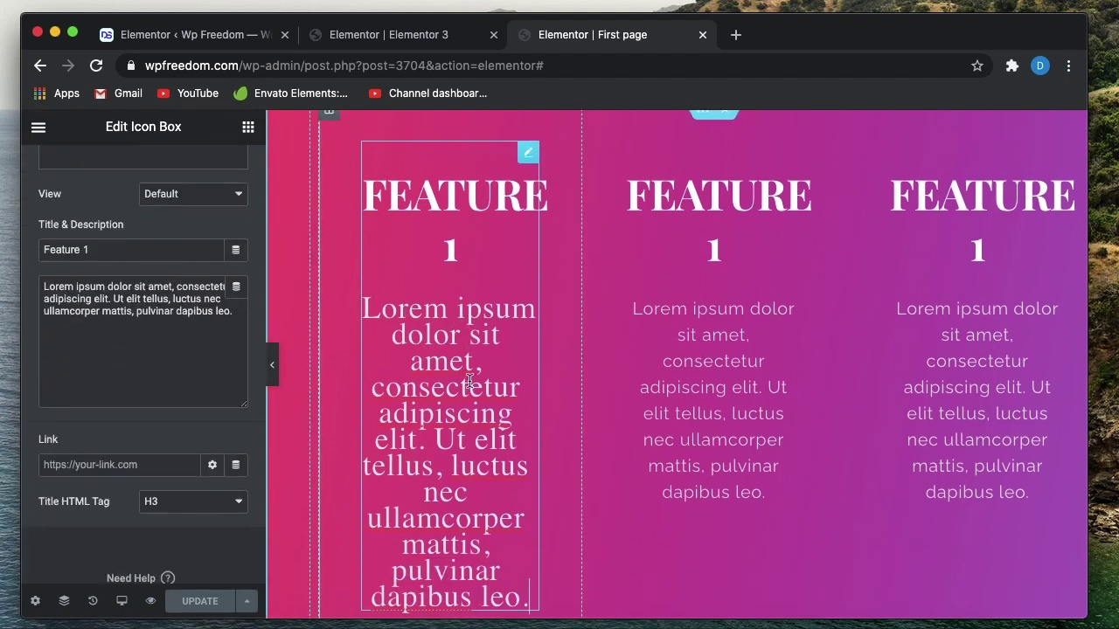
scroll(98, 324, "up", 3)
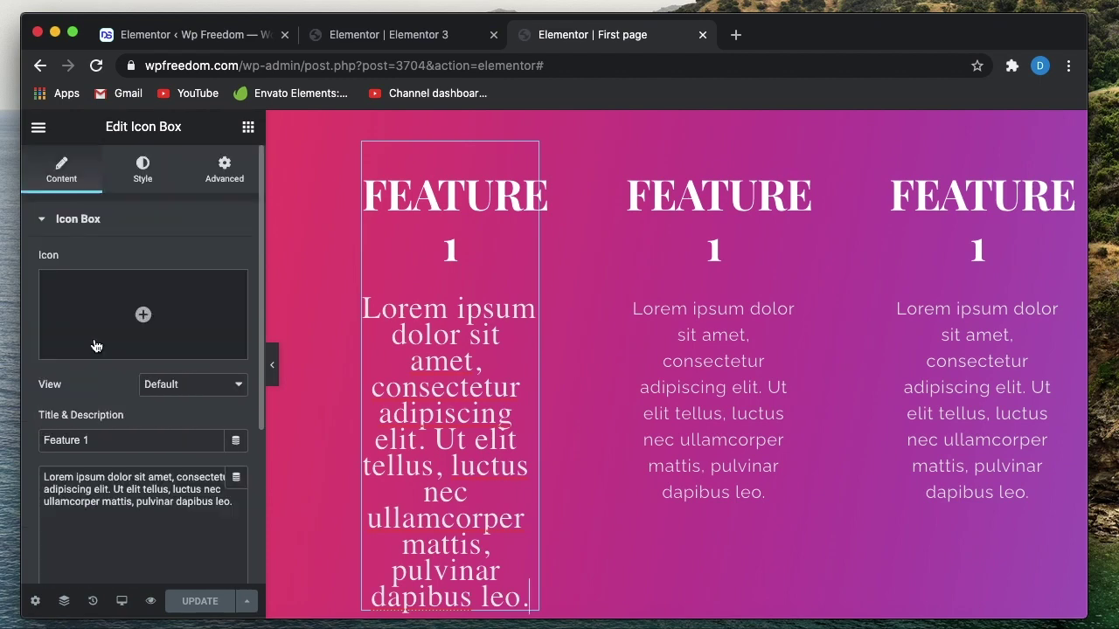
left_click(142, 166)
scroll(118, 330, "down", 2)
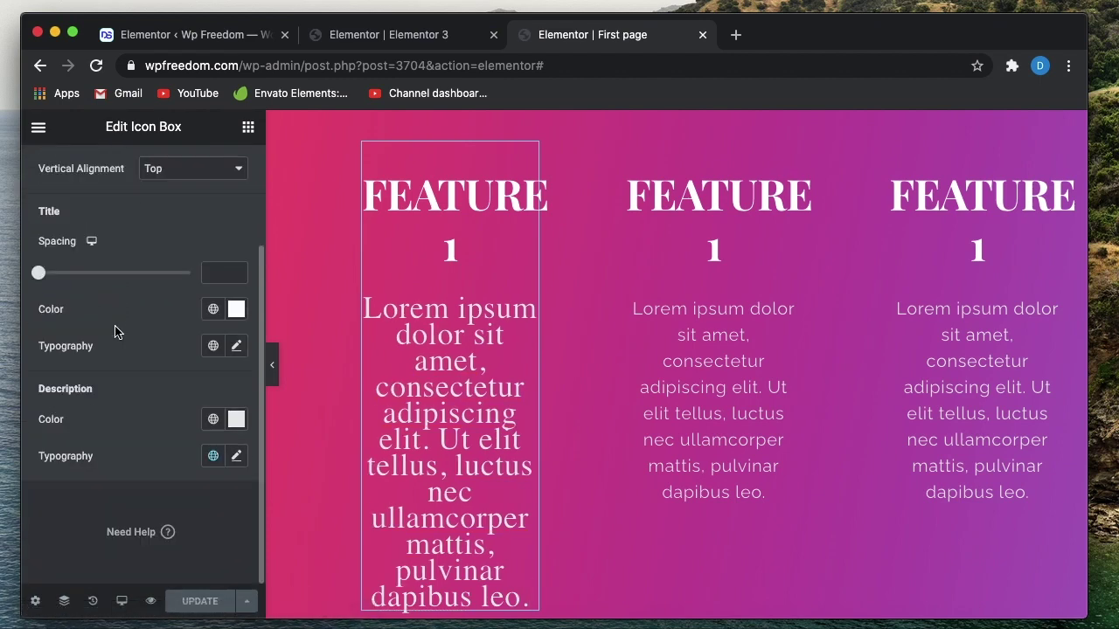
Try custom typography on the first icon box's title and reset it to the default.
left_click(236, 348)
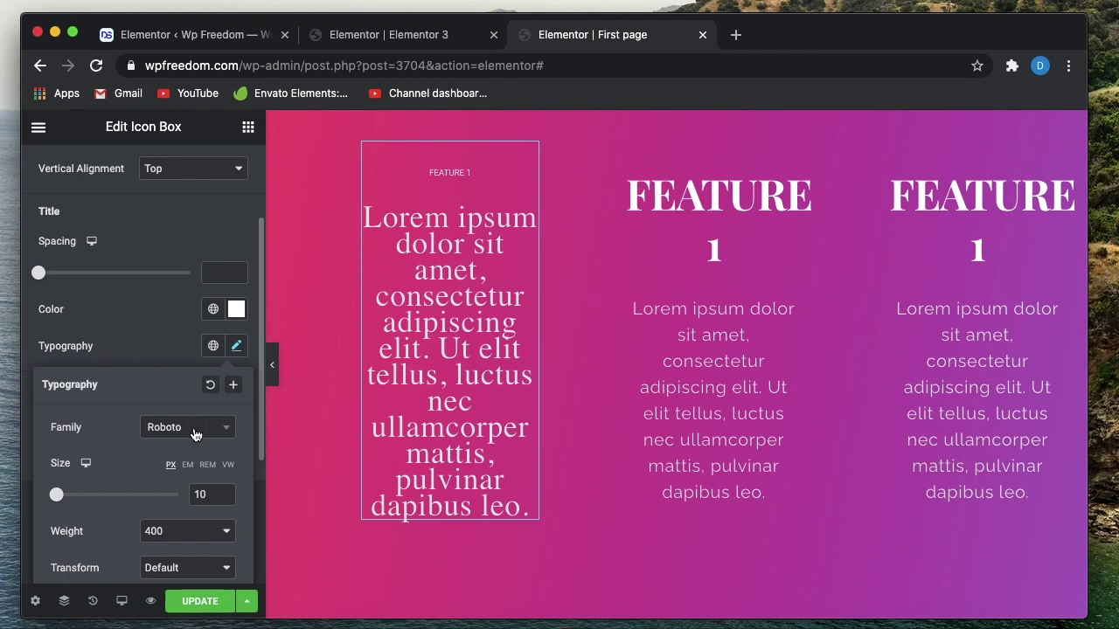
left_click(129, 356)
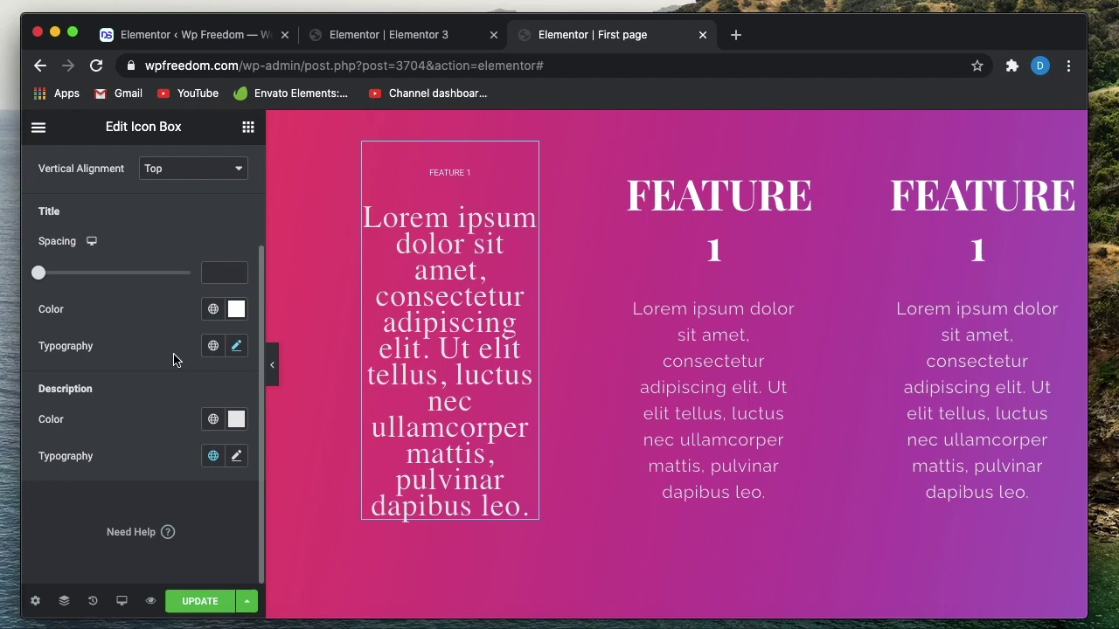
left_click(236, 346)
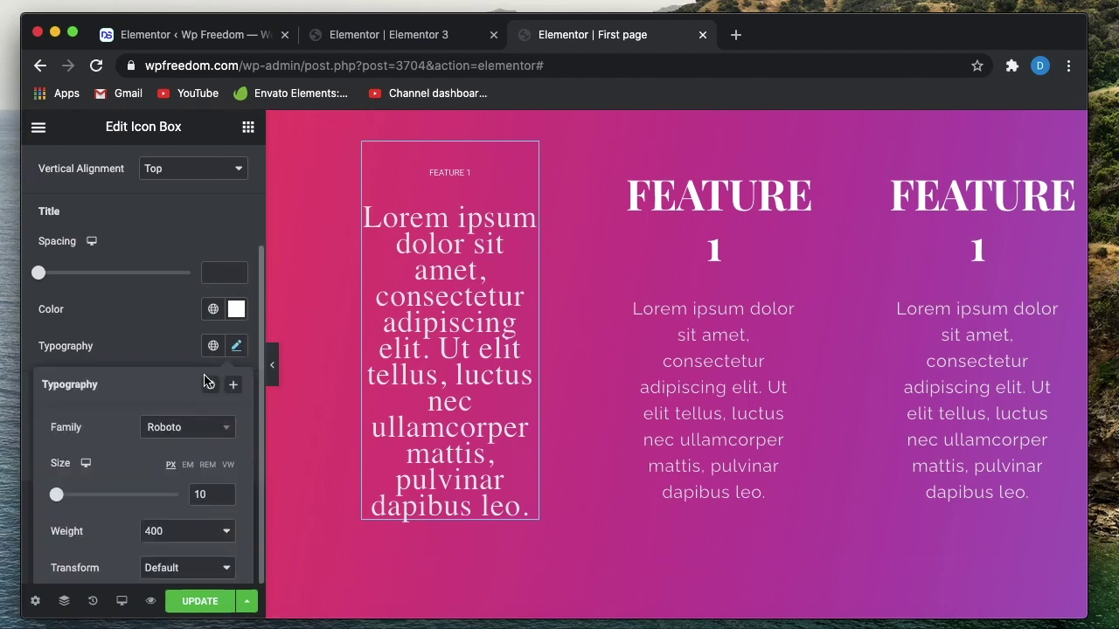
left_click(209, 384)
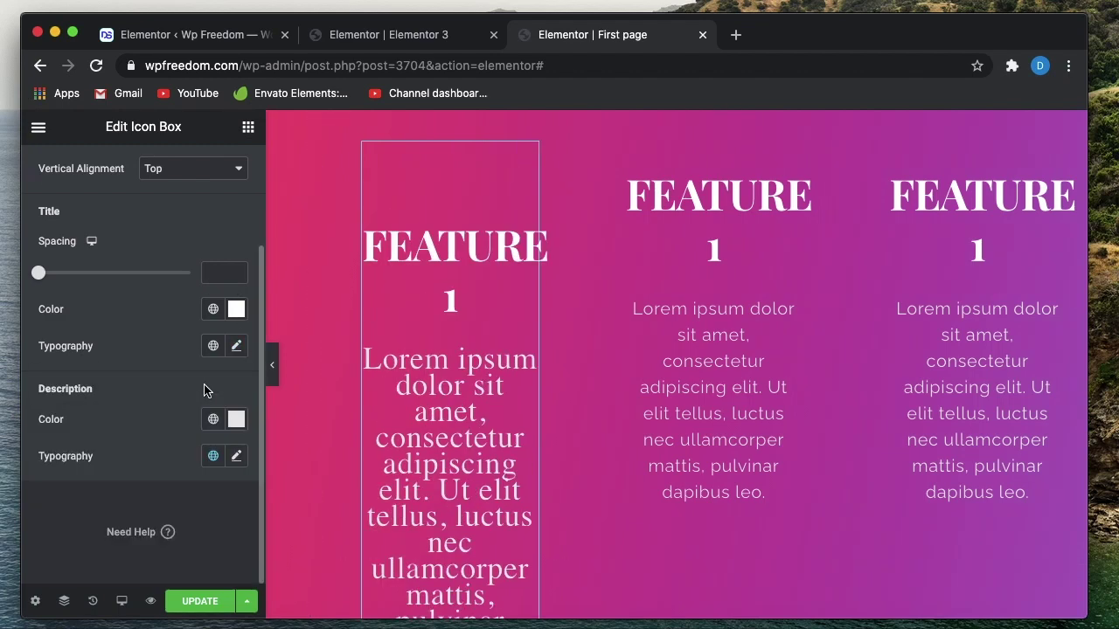
Assign the Text global font to the description of the first feature's icon box.
left_click(212, 458)
left_click(149, 359)
left_click(213, 456)
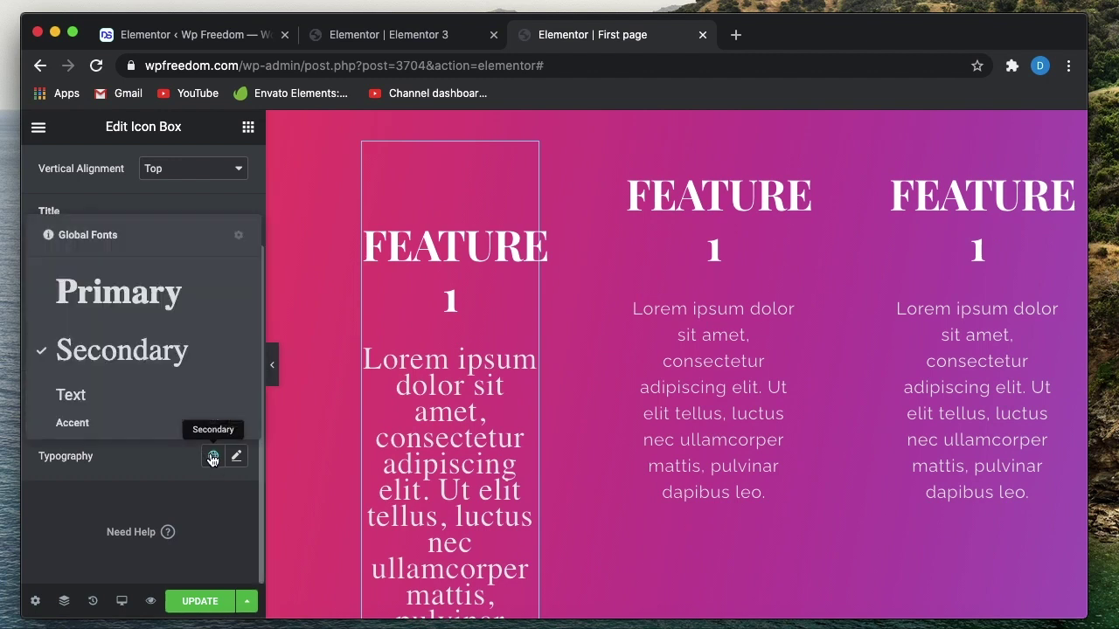
left_click(111, 395)
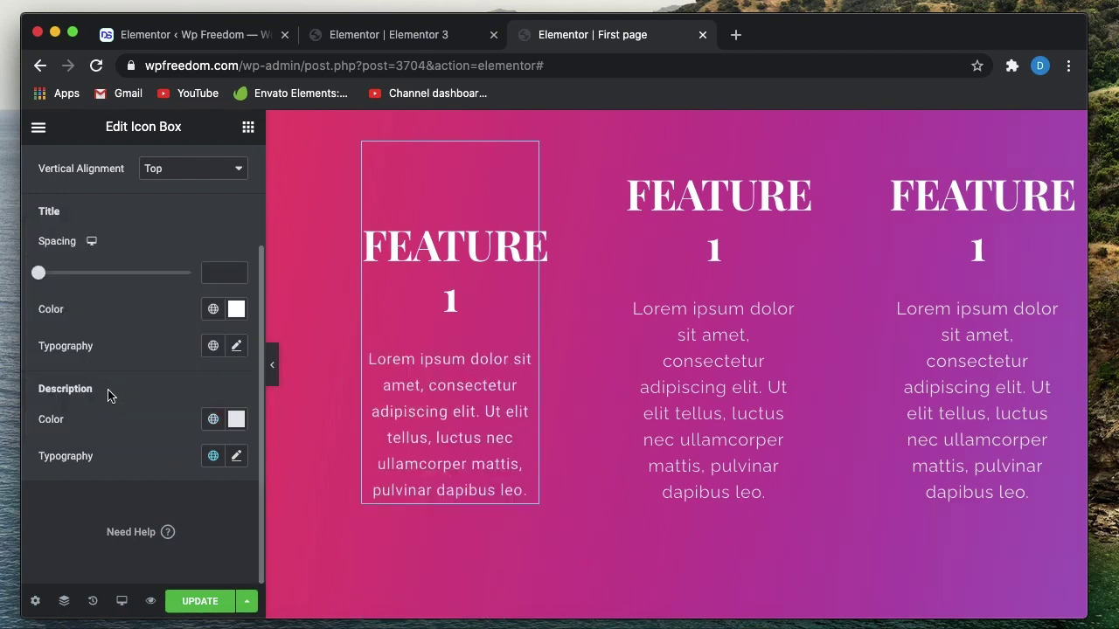
Review the global font choices available for the first icon box's description typography.
scroll(110, 429, "up", 3)
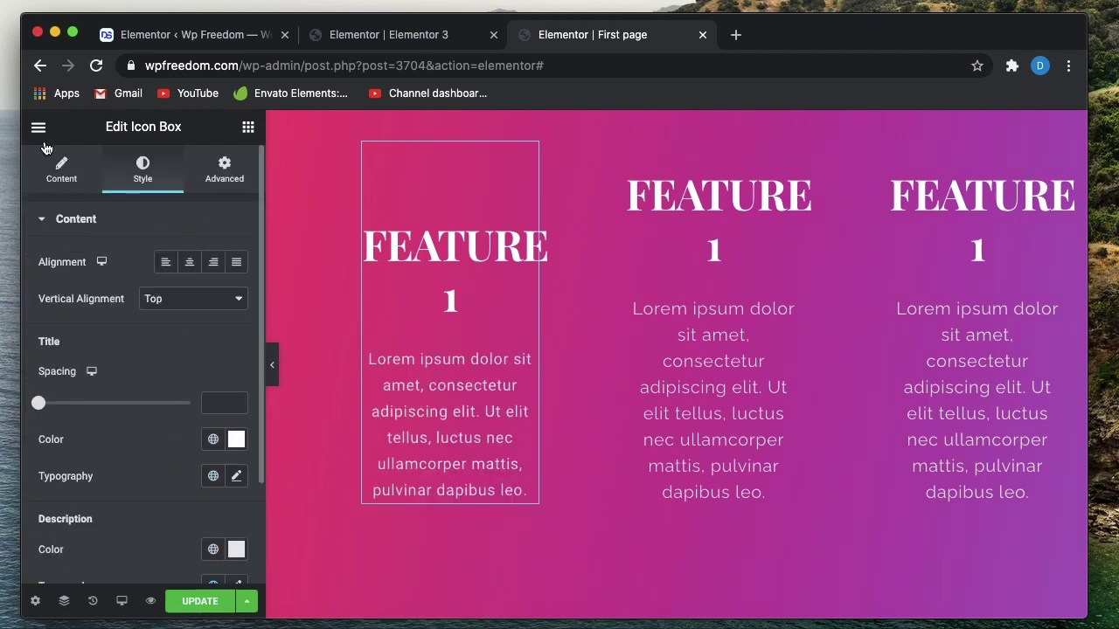
scroll(100, 499, "down", 3)
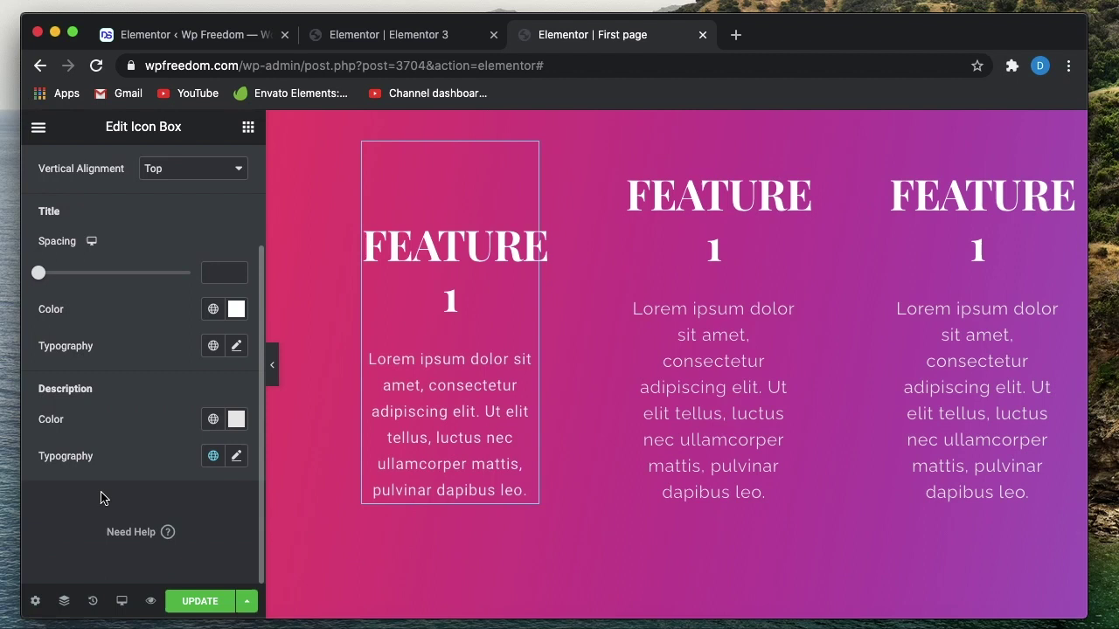
left_click(213, 456)
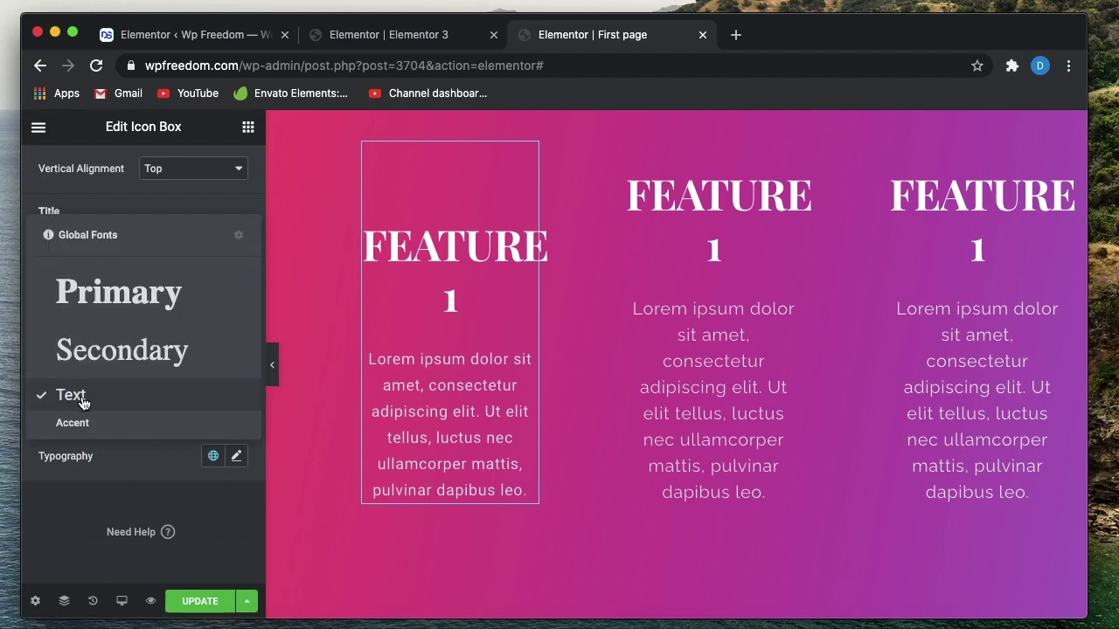
left_click(109, 474)
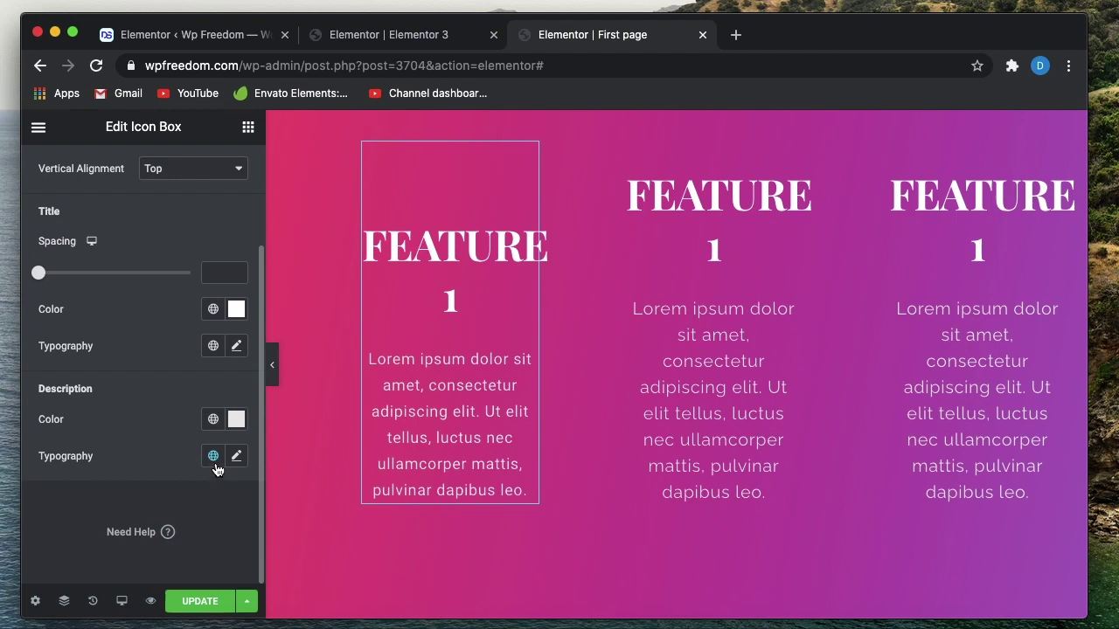
left_click(213, 456)
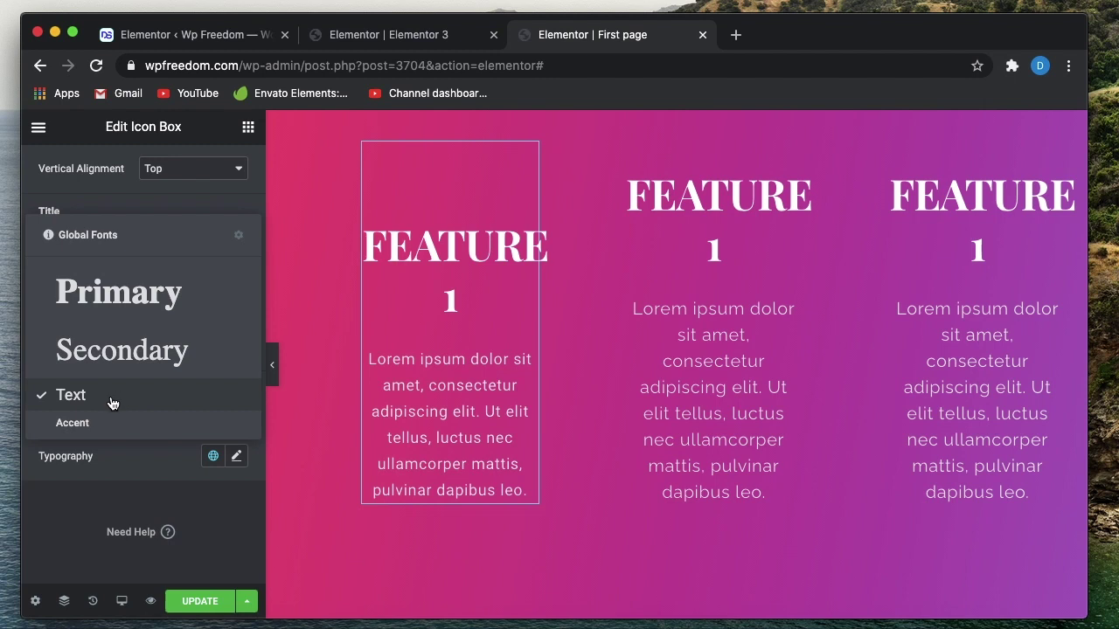
Add a Text Editor widget below the three feature icon boxes and open its style settings.
left_click(122, 469)
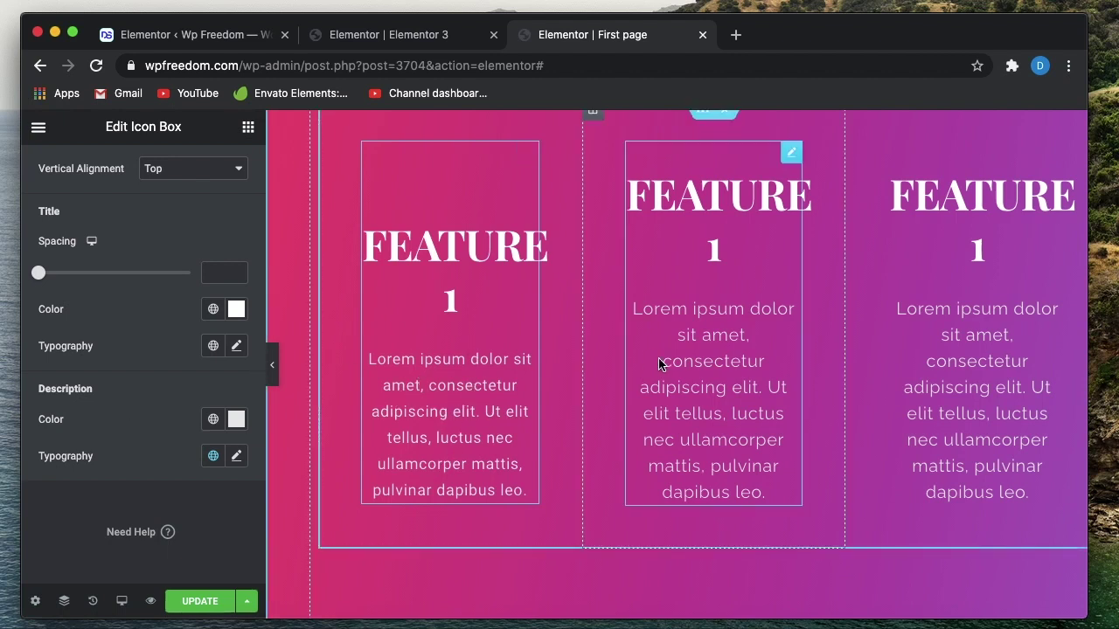
left_click(791, 154)
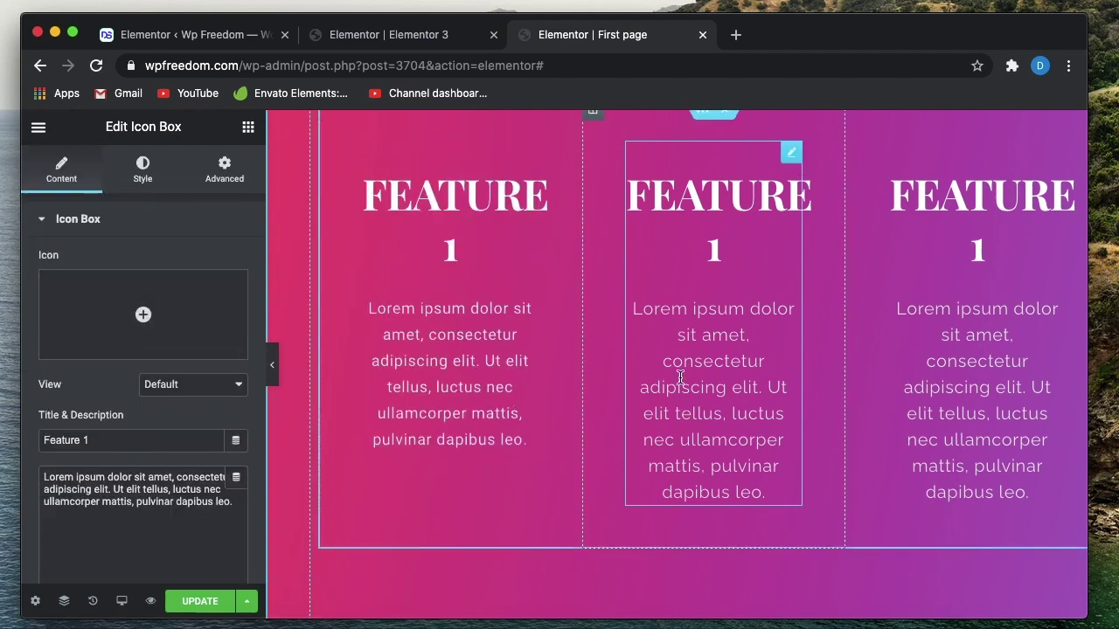
left_click(249, 128)
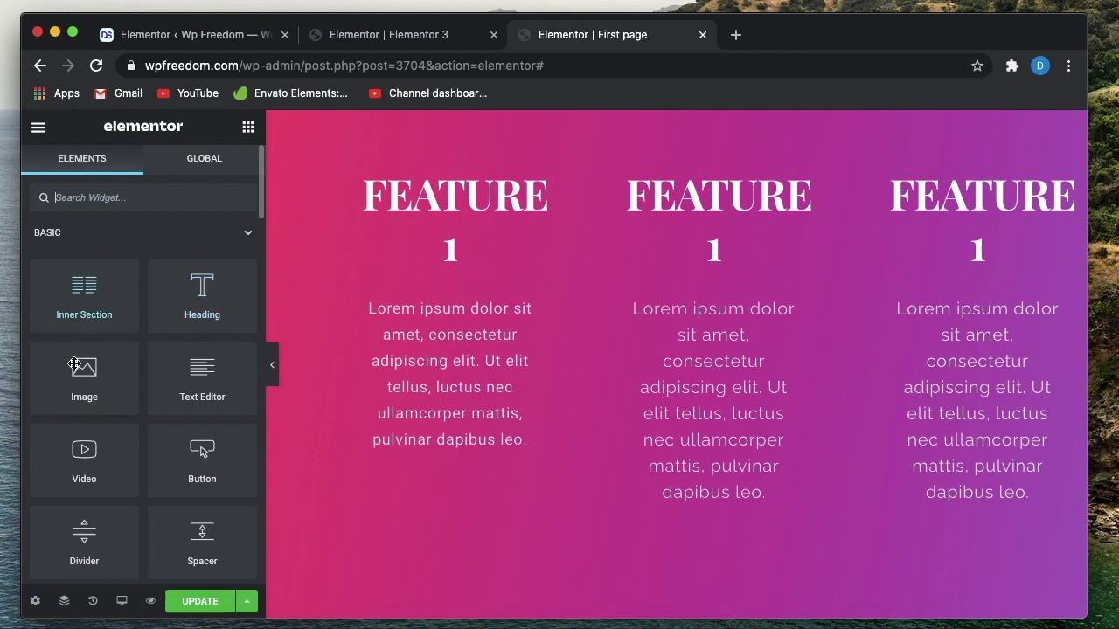
left_click_drag(202, 371, 797, 421)
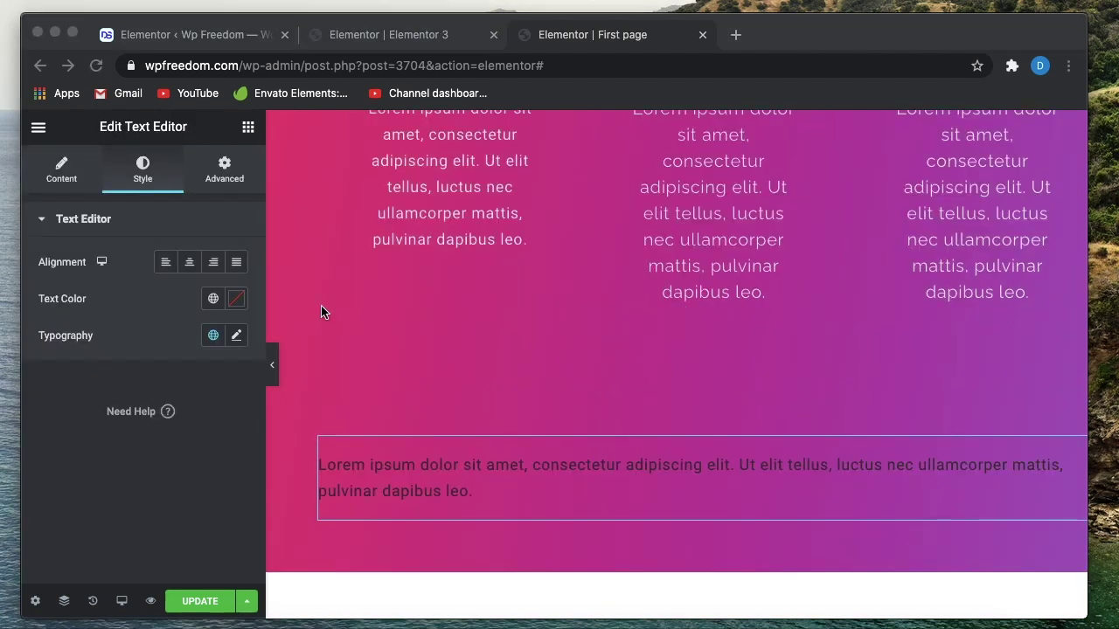
Check the theme style typography section in the First page's site settings and return to the page editor.
left_click(39, 128)
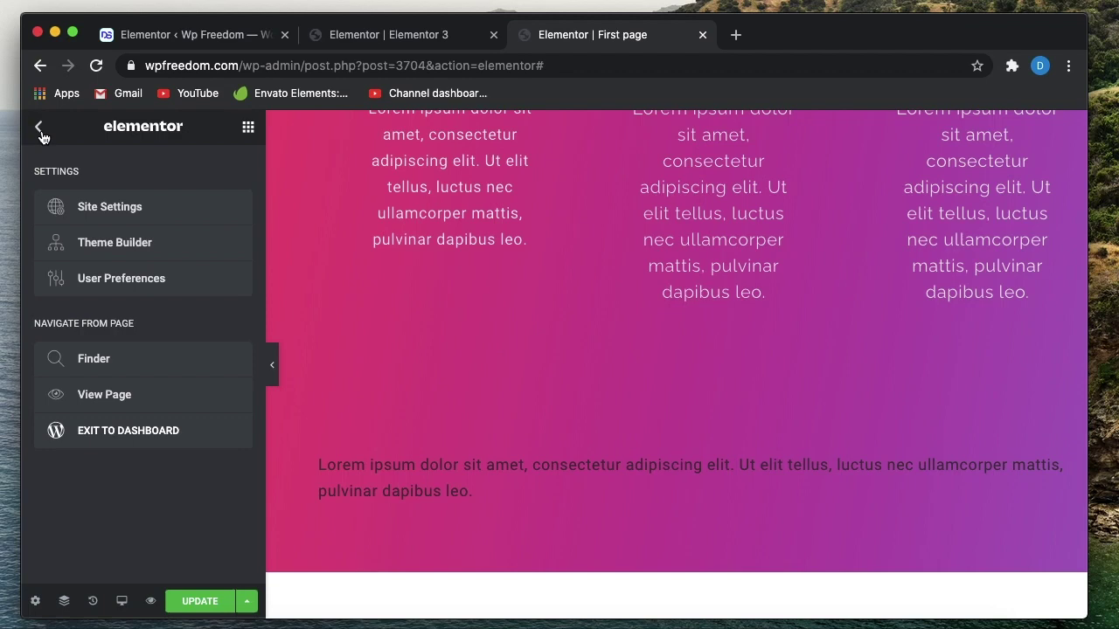
left_click(102, 255)
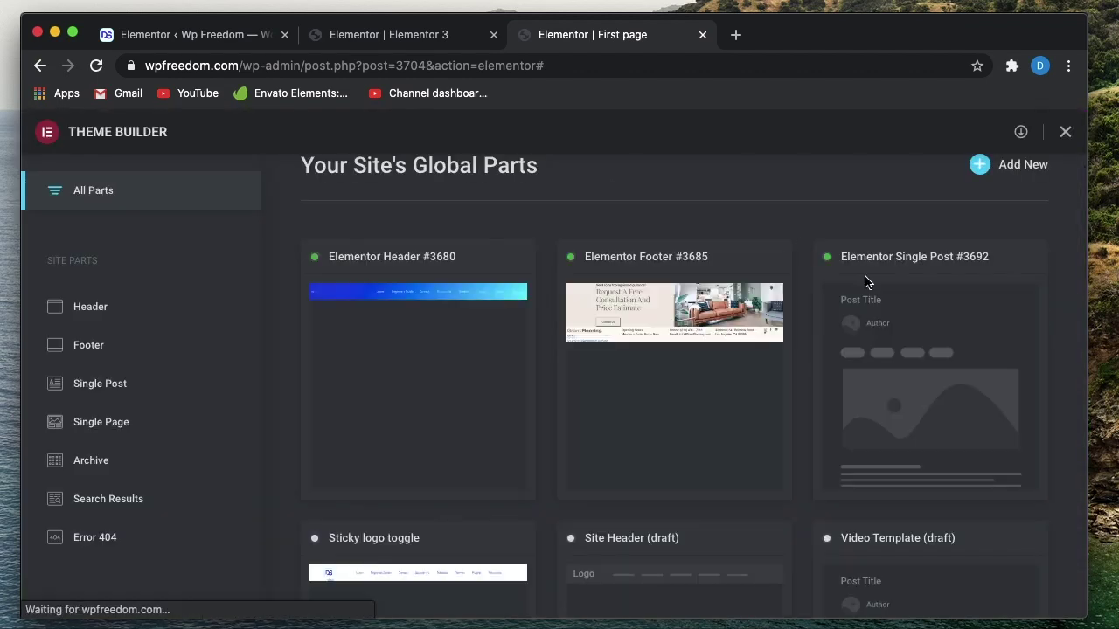
left_click(1065, 132)
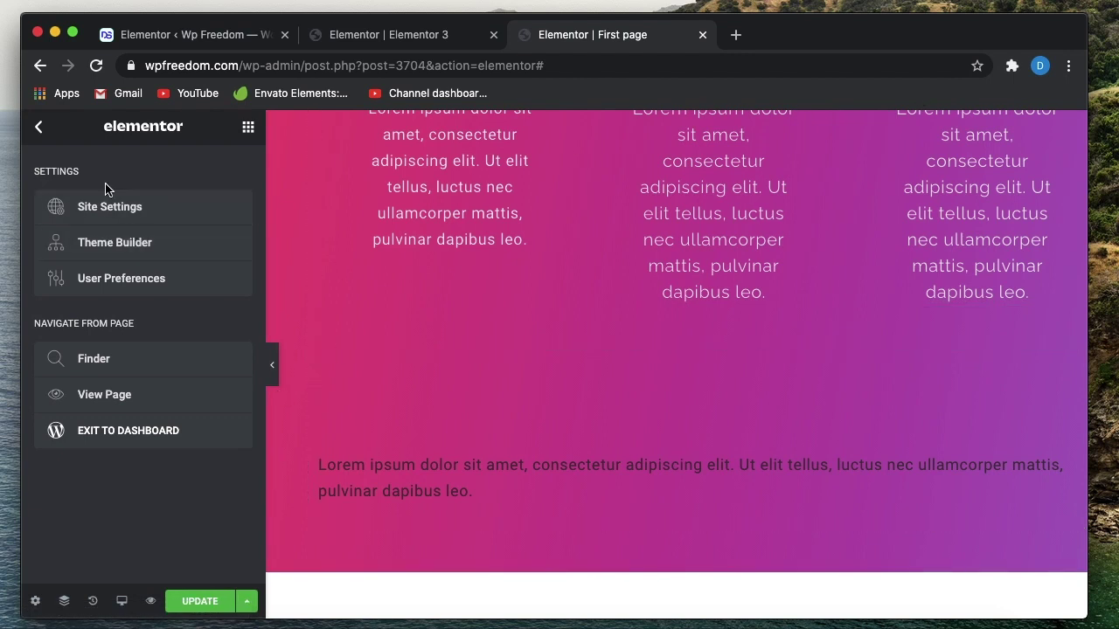
left_click(124, 215)
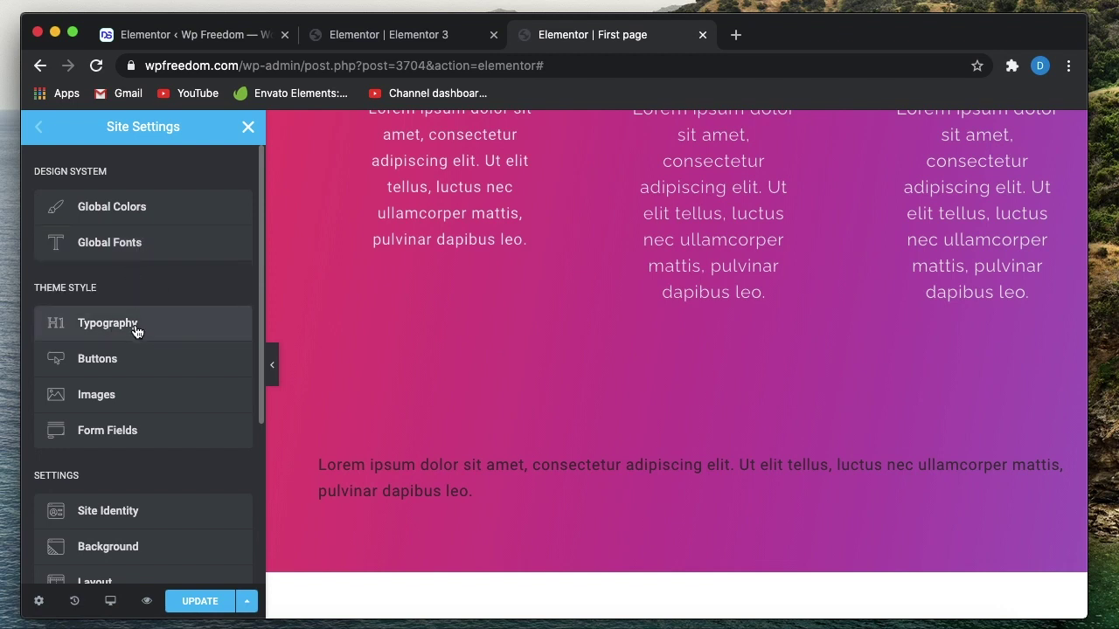
left_click(107, 324)
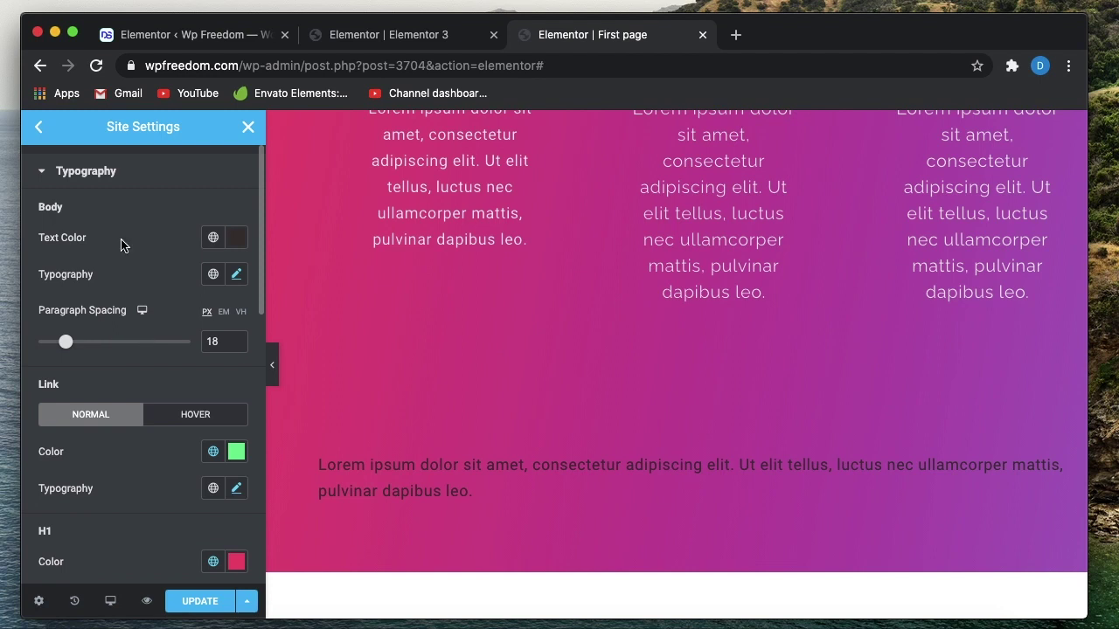
left_click(40, 129)
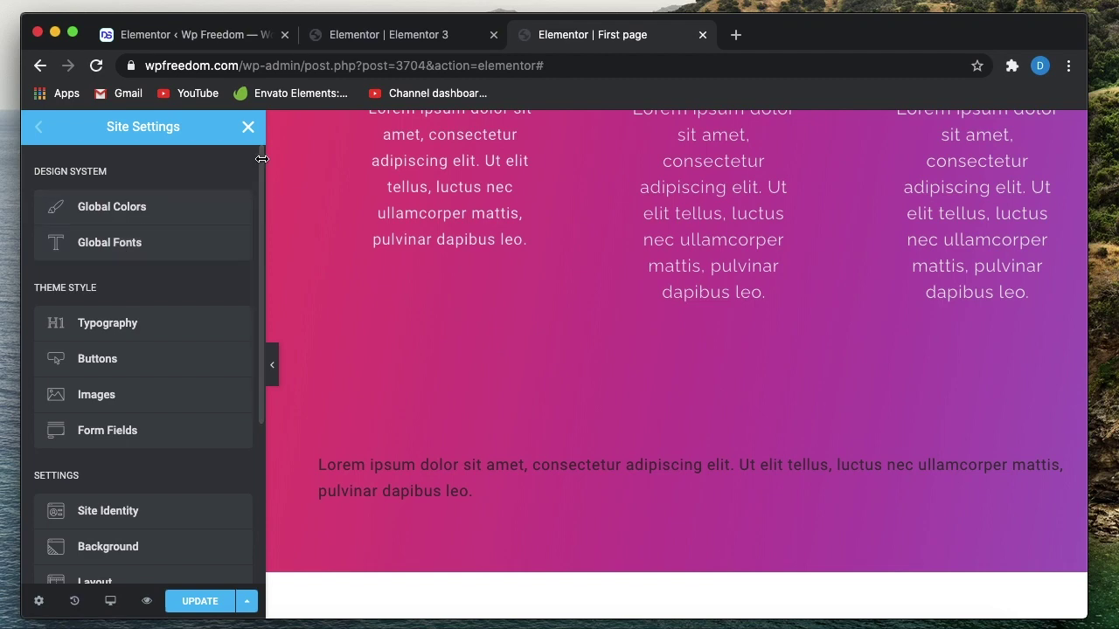
left_click(248, 130)
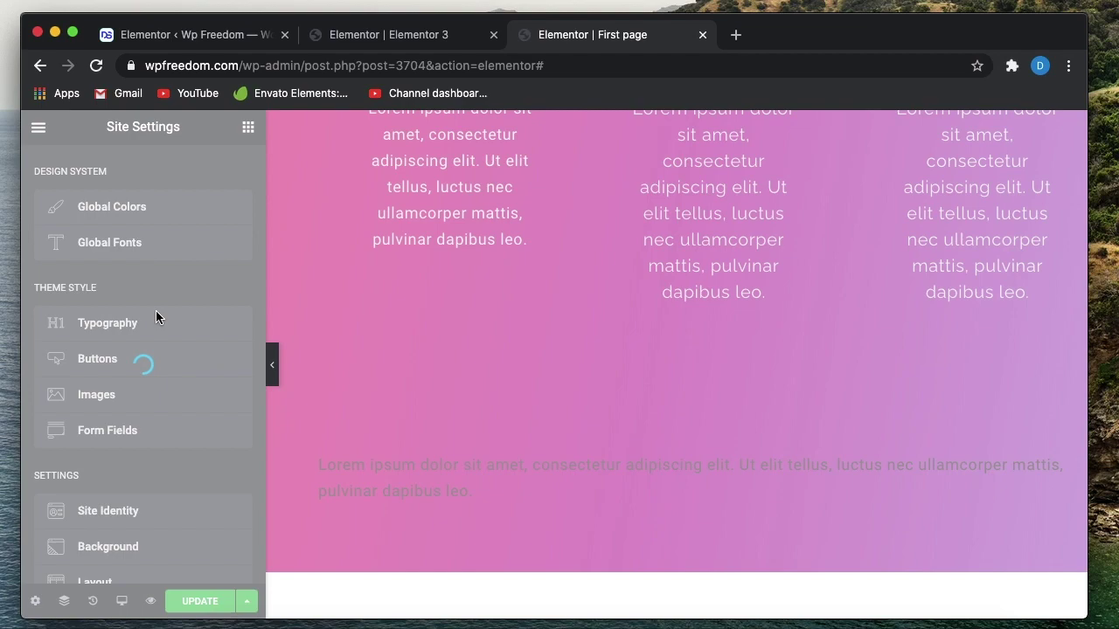
scroll(443, 467, "up", 10)
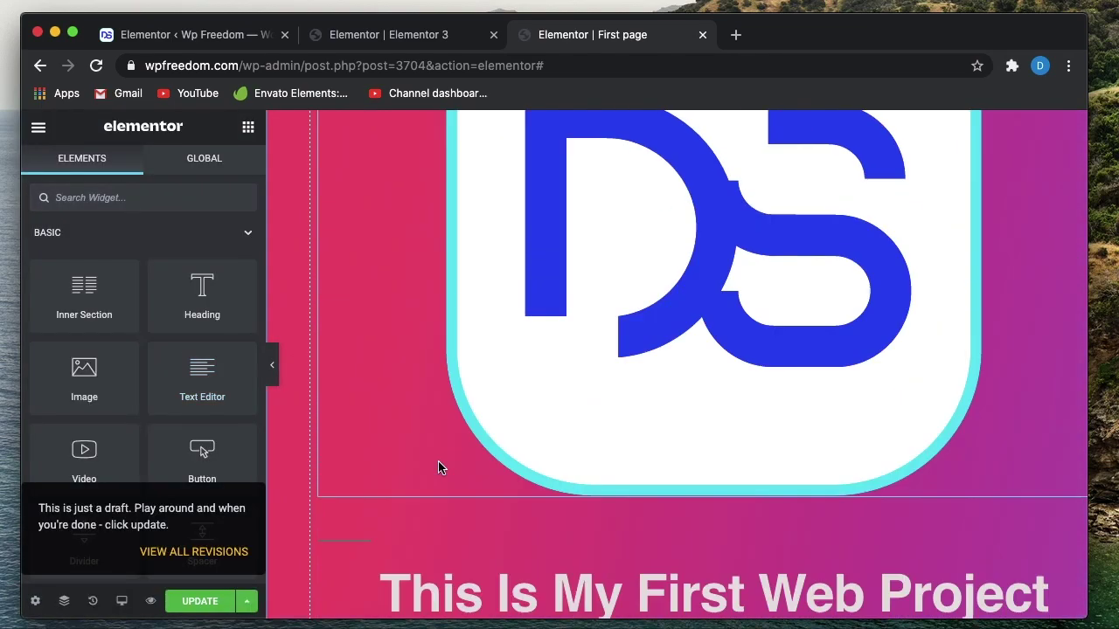
scroll(443, 467, "down", 12)
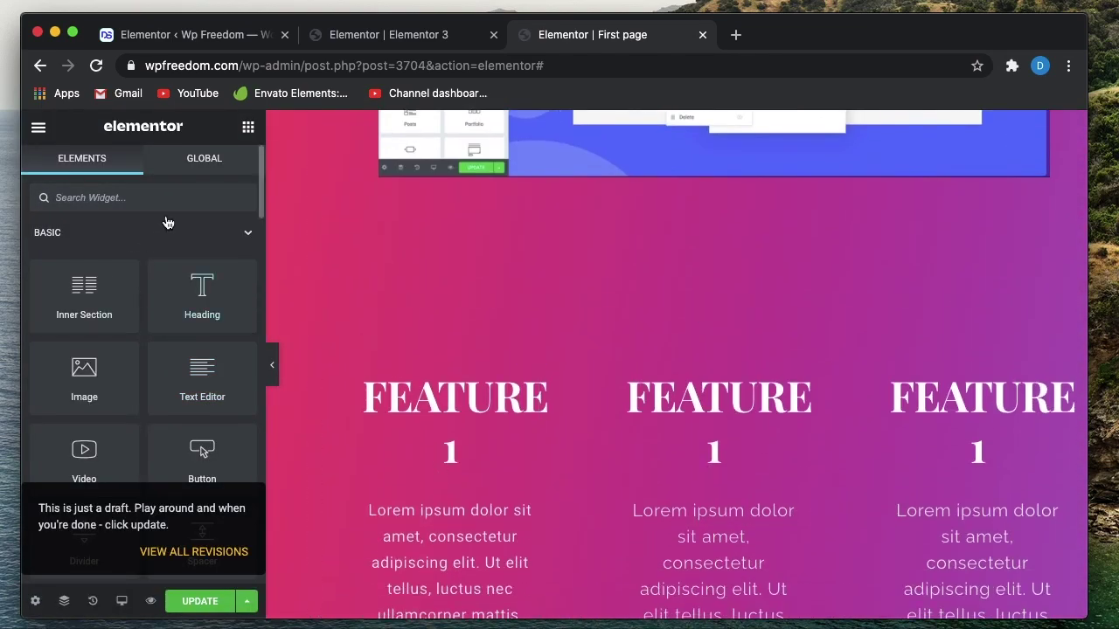
left_click(168, 224)
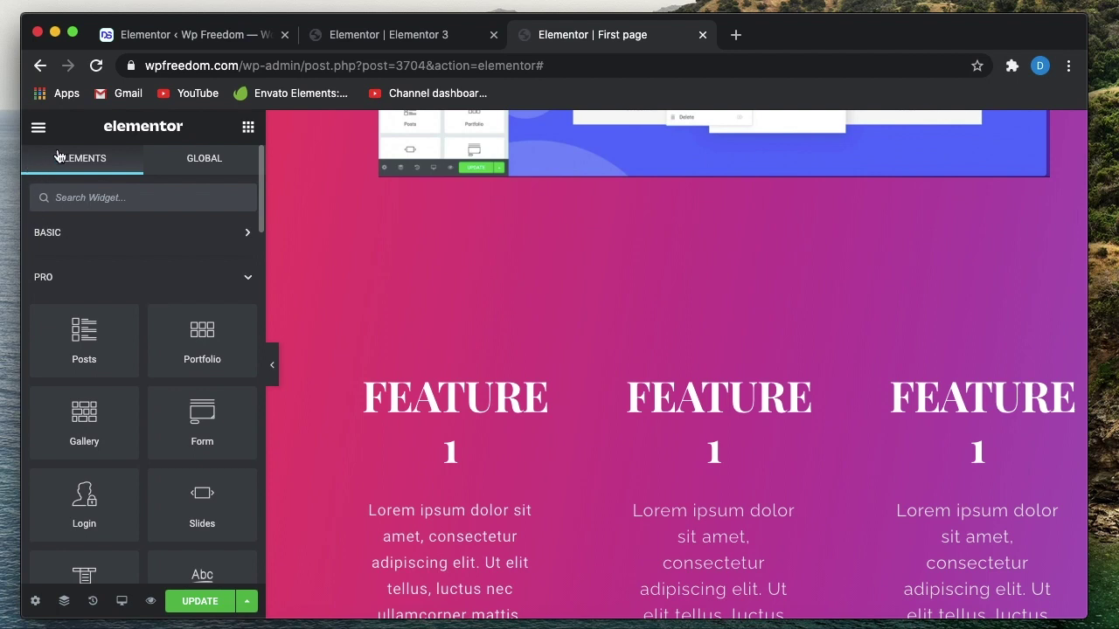
Review the body and heading entries of the theme style typography, and open the global fonts in the site settings.
left_click(38, 126)
left_click(120, 218)
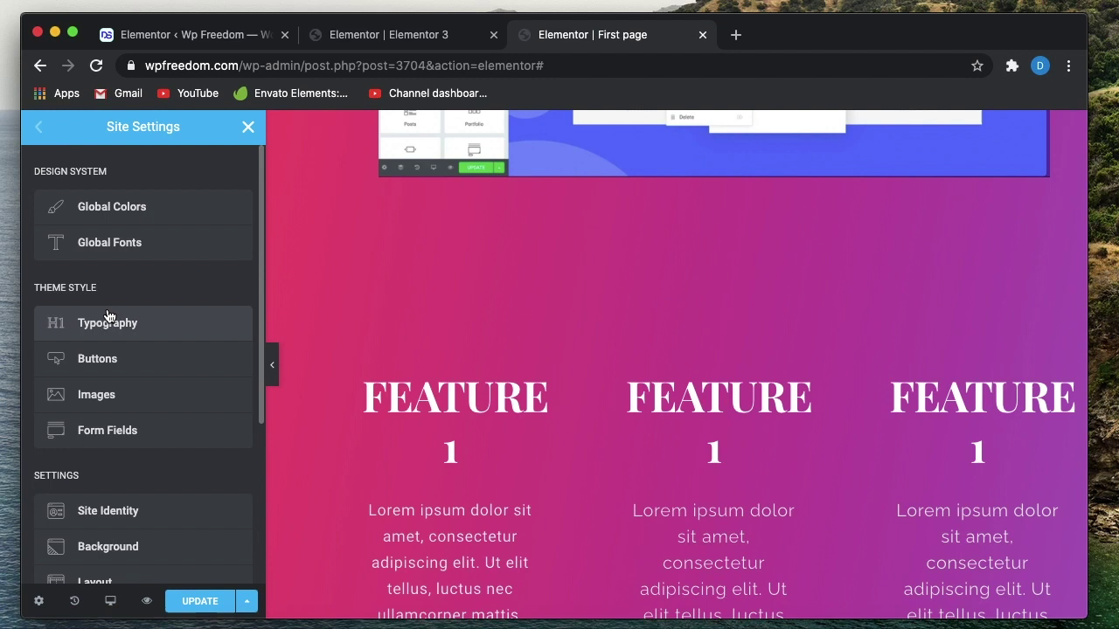
left_click(106, 332)
scroll(105, 457, "down", 5)
scroll(105, 459, "down", 3)
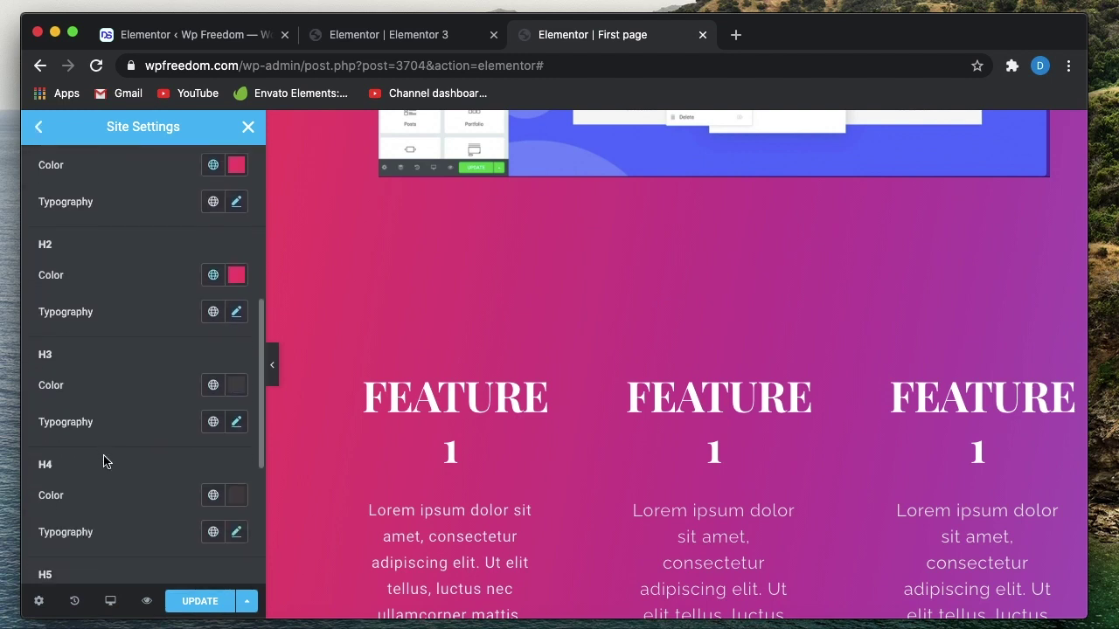
scroll(105, 460, "up", 10)
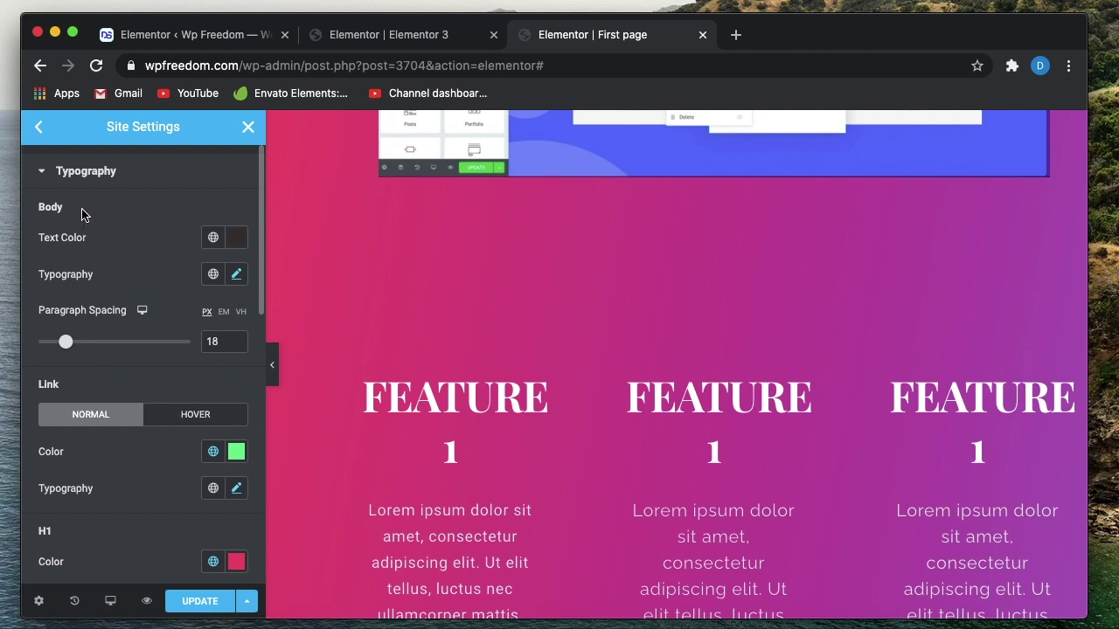
left_click(38, 127)
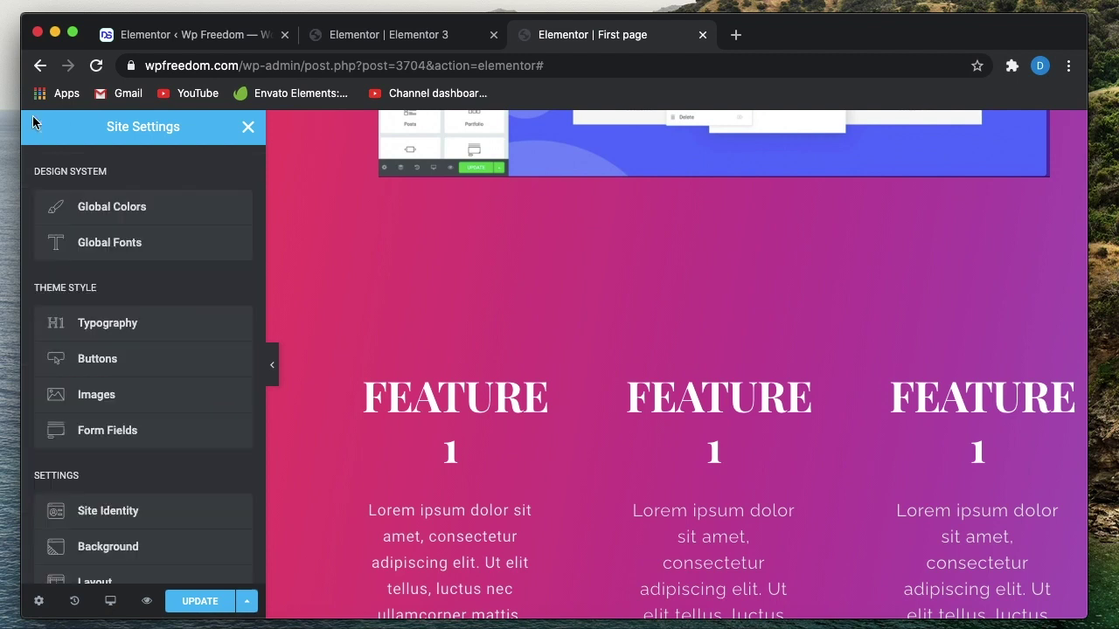
left_click(105, 246)
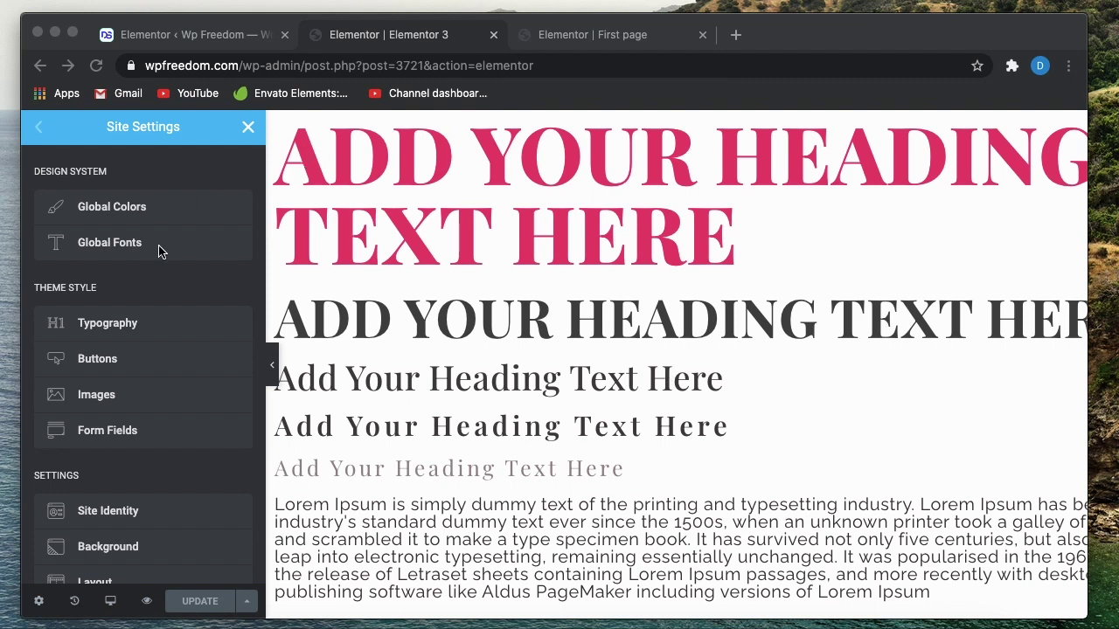
In the Elementor 3 project's site settings, examine the theme style typography of the body text, including its font size.
left_click(128, 330)
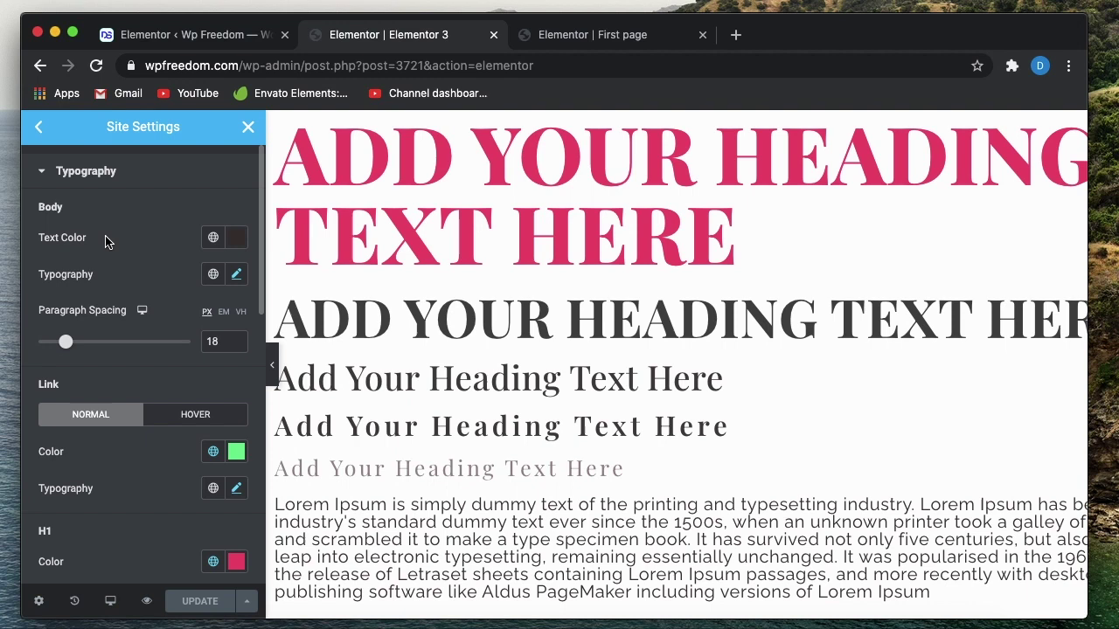
left_click(236, 277)
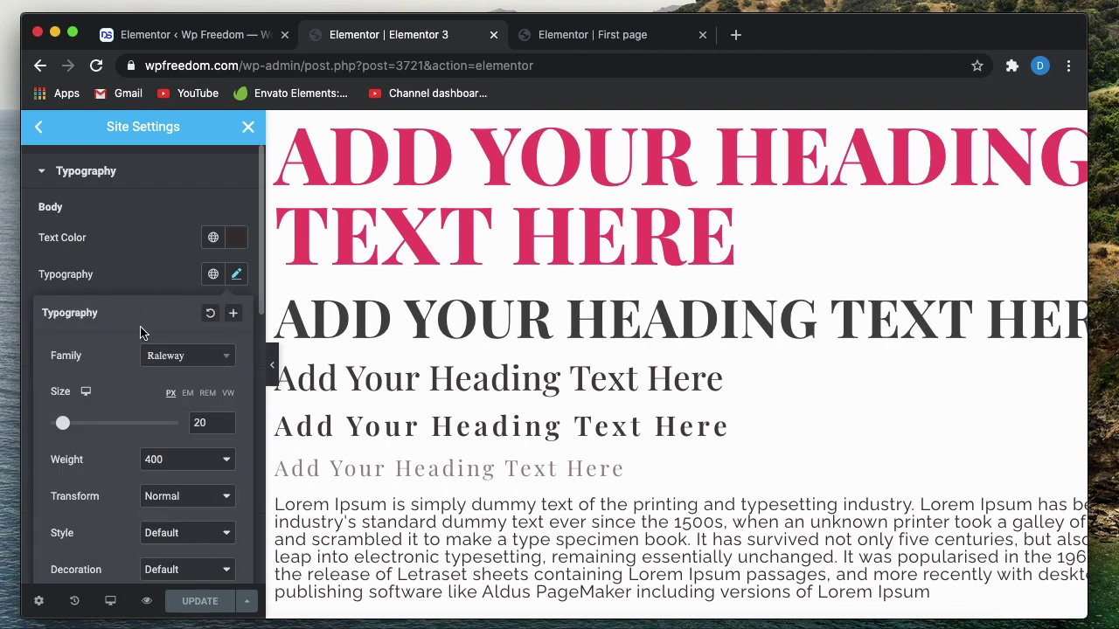
left_click(199, 424)
left_click(237, 274)
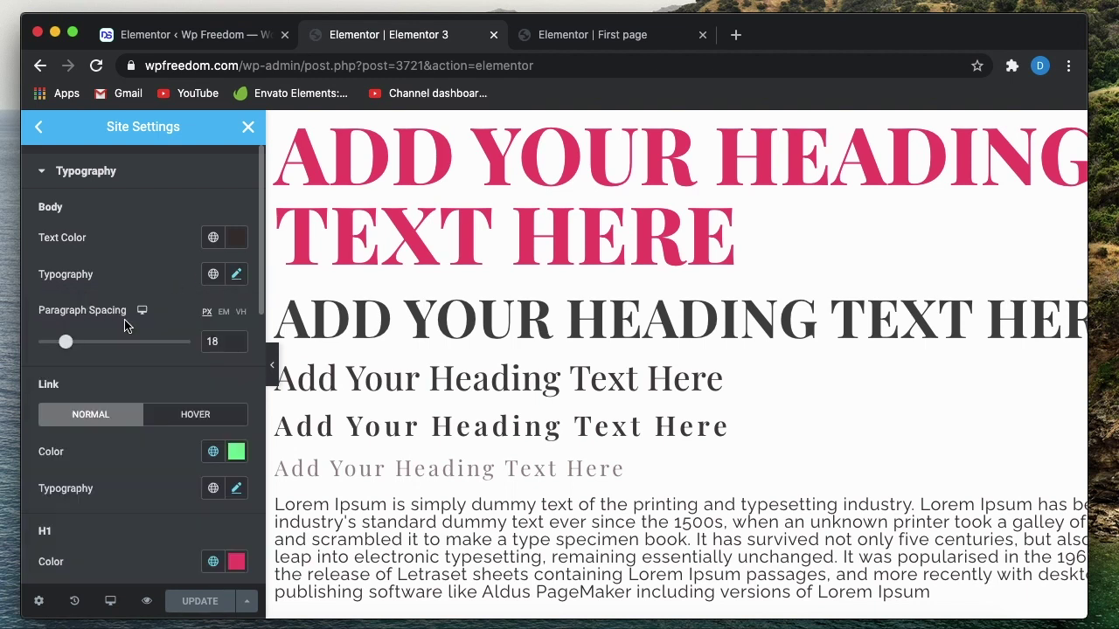
Try EM as the size unit of the theme style's H2 typography and discard the change on leaving the site settings.
scroll(124, 325, "down", 10)
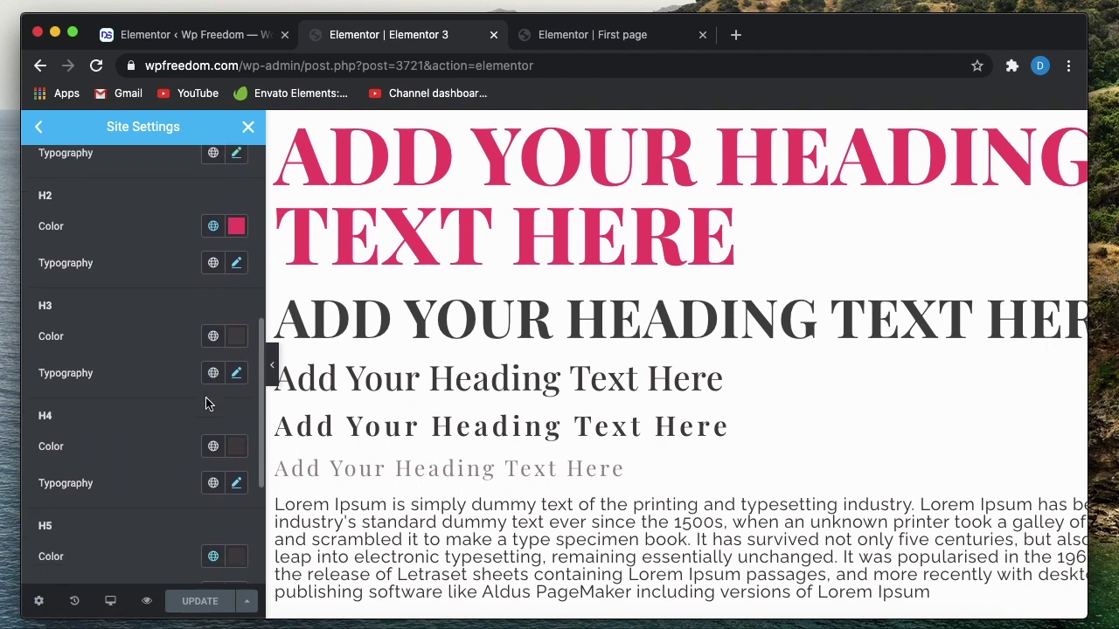
left_click(237, 262)
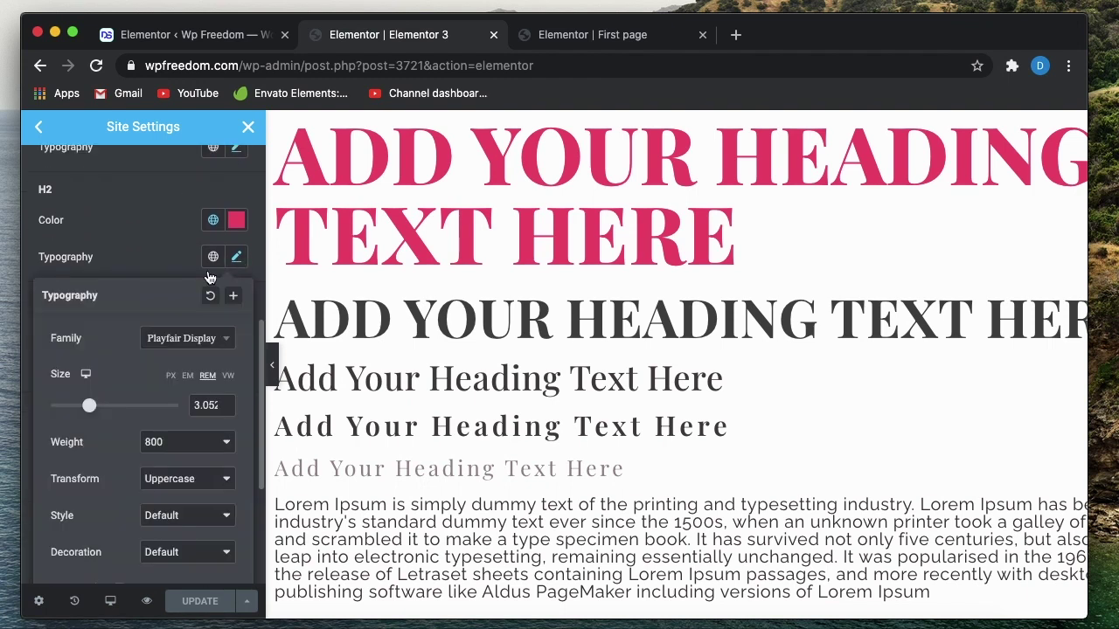
double_click(203, 405)
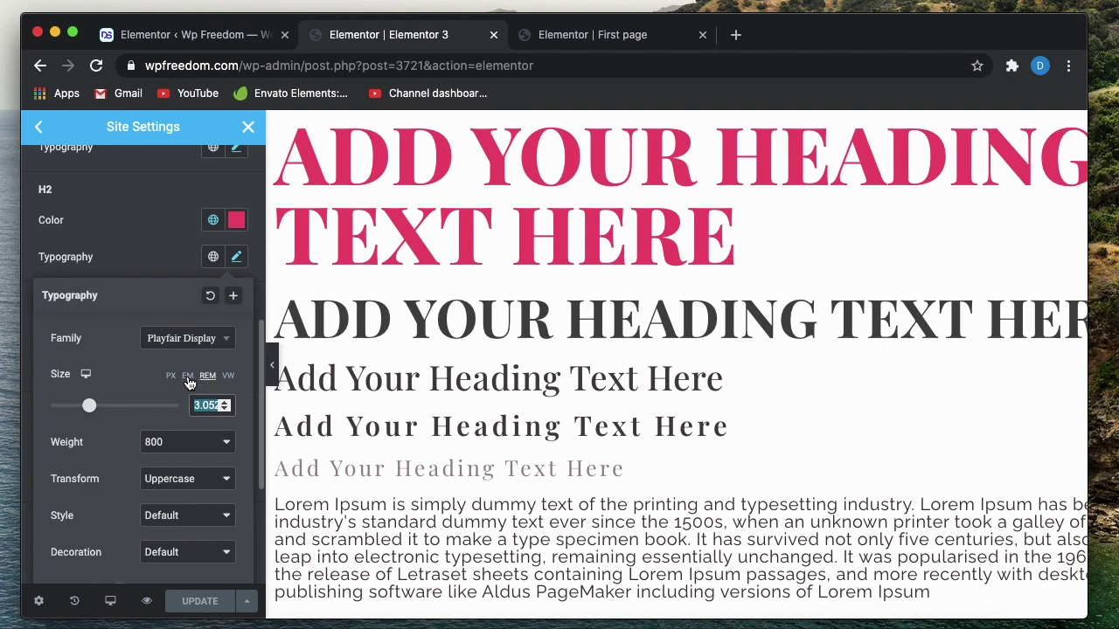
left_click(189, 376)
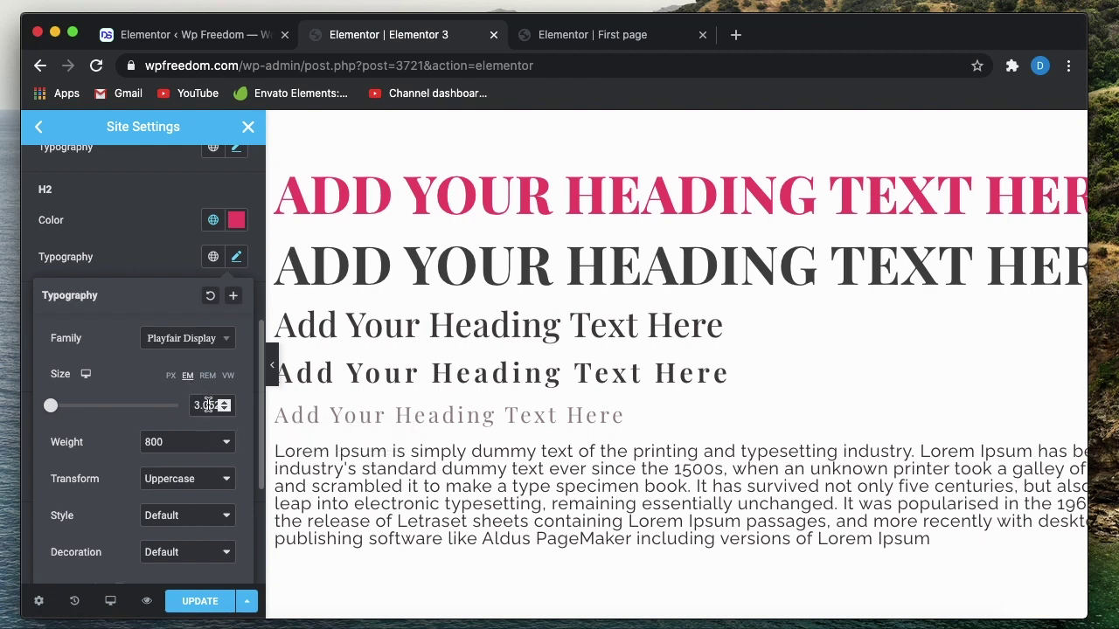
left_click(149, 254)
scroll(150, 254, "up", 2)
scroll(162, 266, "up", 5)
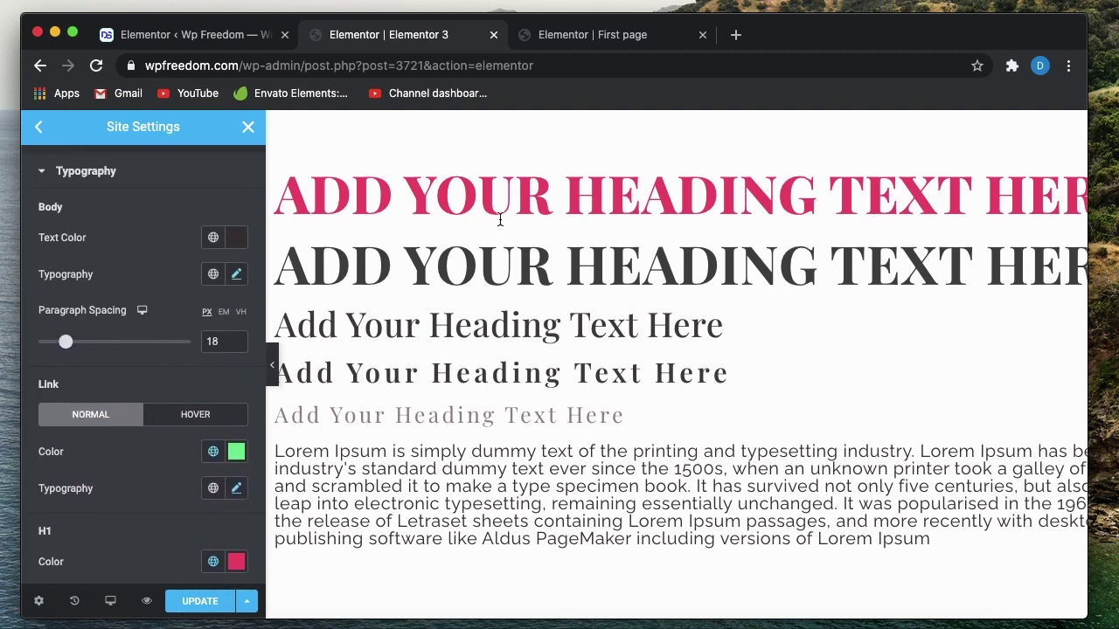
left_click(249, 129)
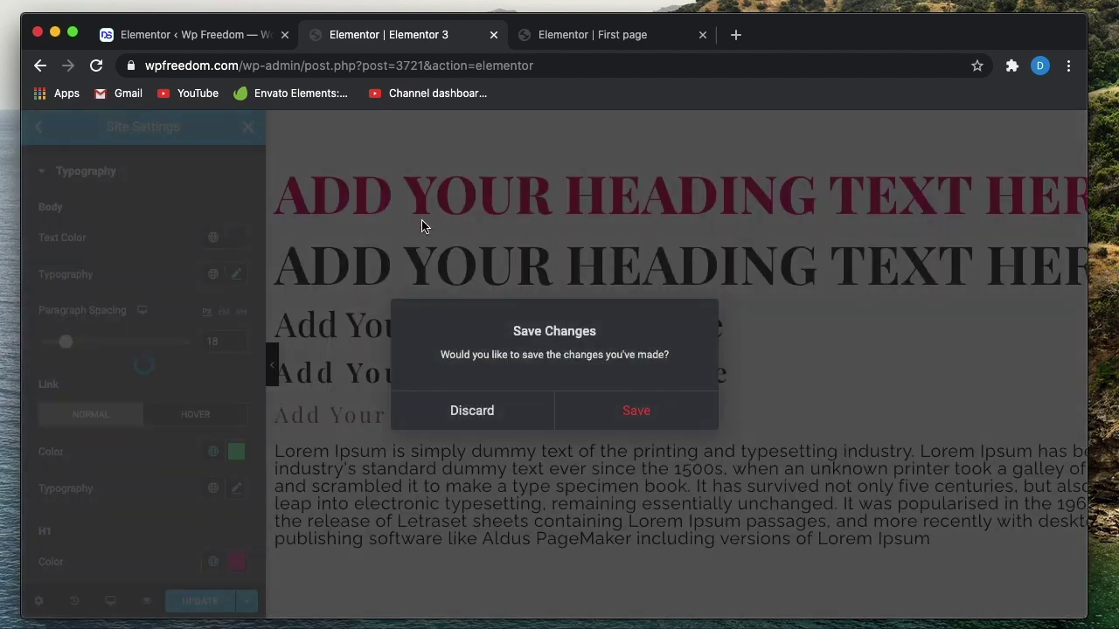
left_click(453, 412)
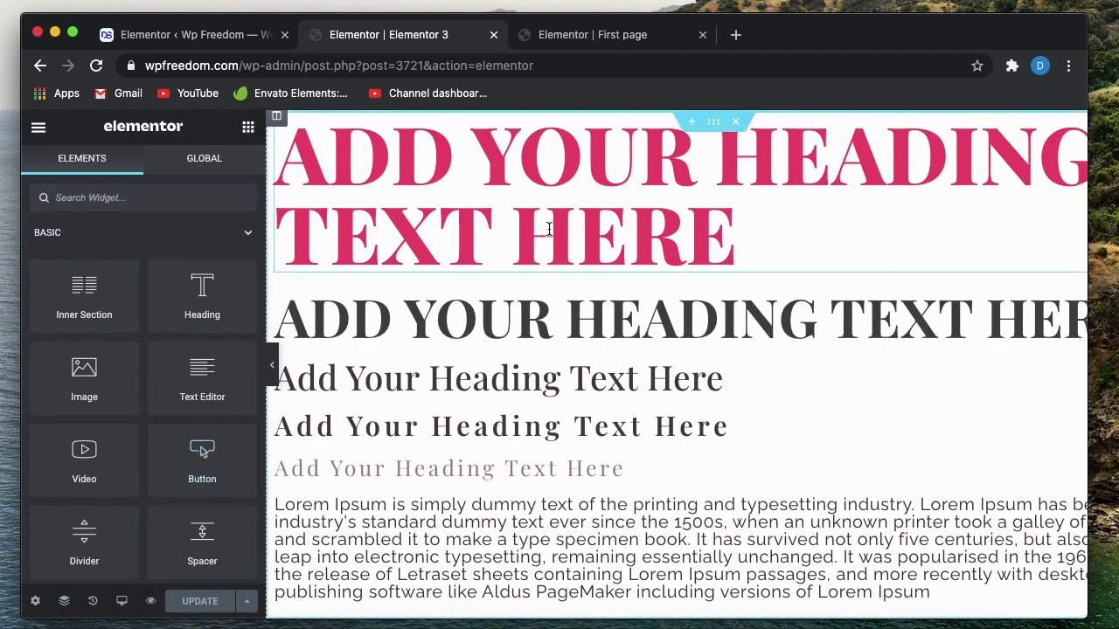
Select the section containing the sample headings and open its custom CSS editor.
left_click(549, 229)
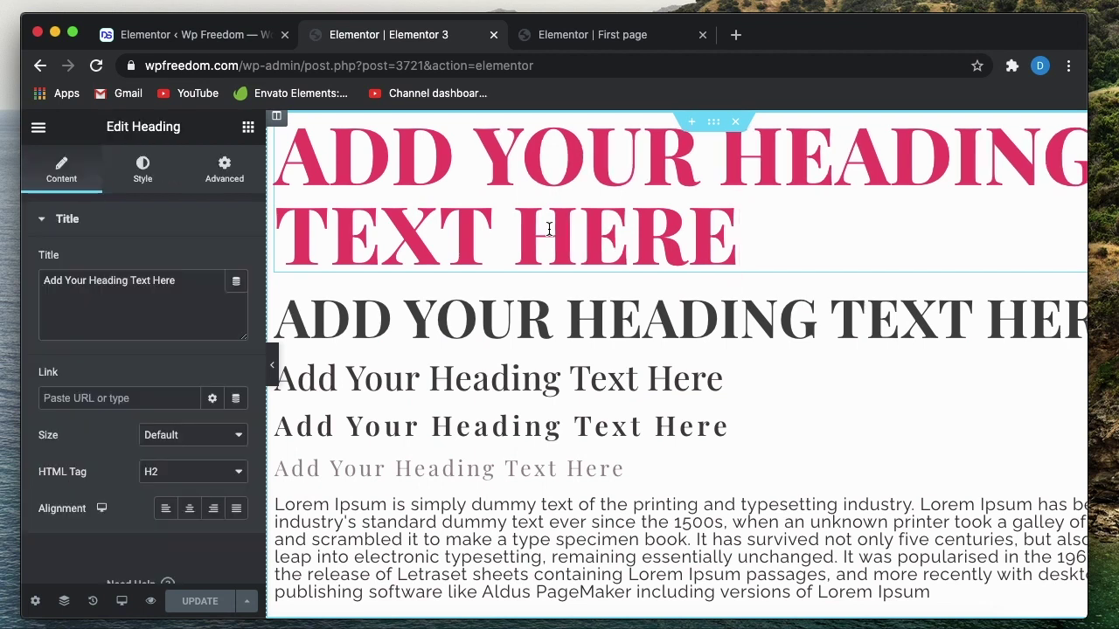
left_click(712, 127)
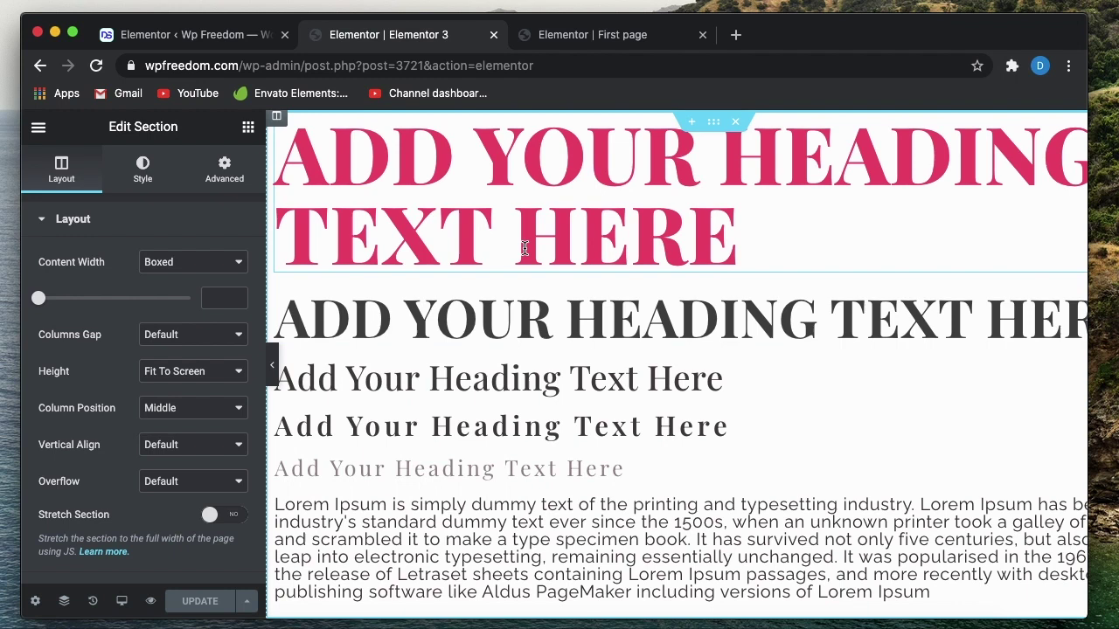
left_click(225, 180)
scroll(103, 385, "down", 5)
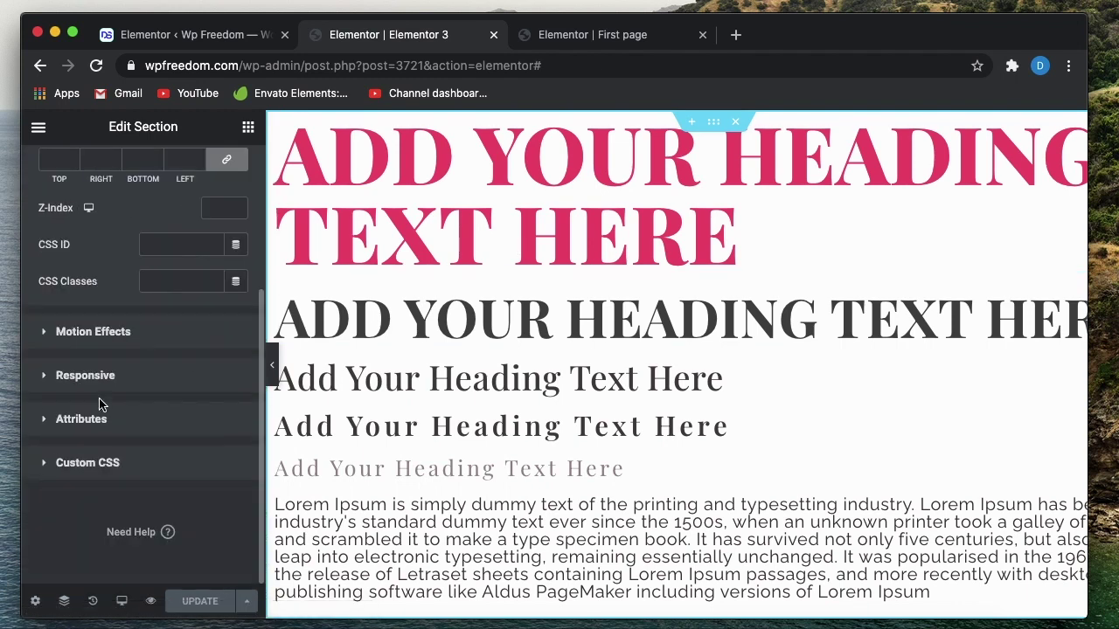
left_click(114, 476)
scroll(115, 476, "down", 2)
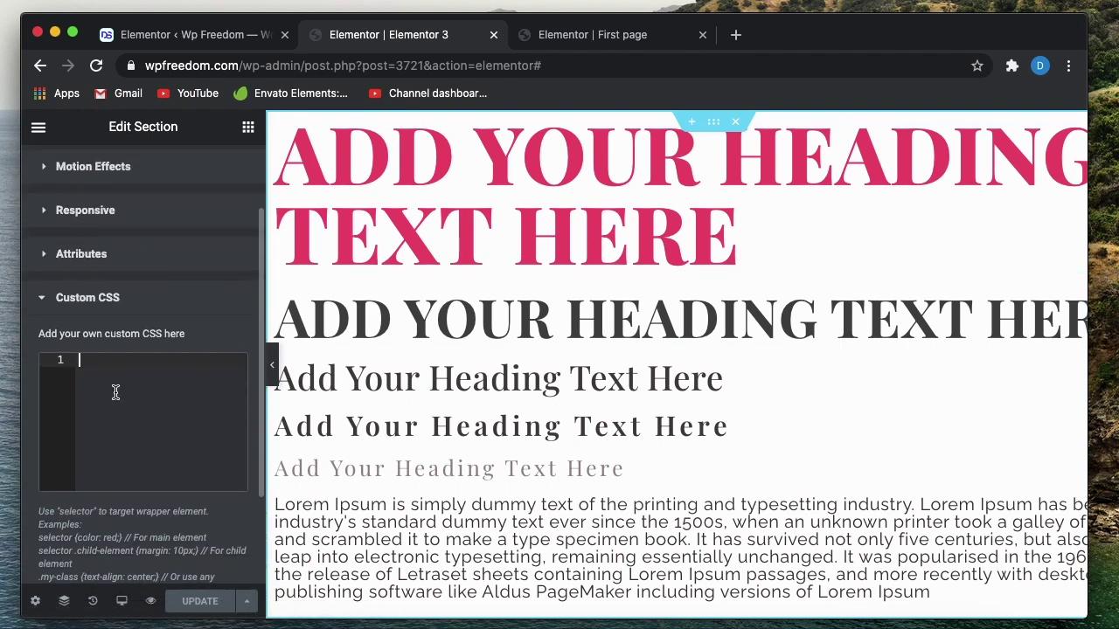
Write a custom CSS rule for the section's selector that sets font-size to 30px, and collapse the CSS editor.
type("se")
key("Return")
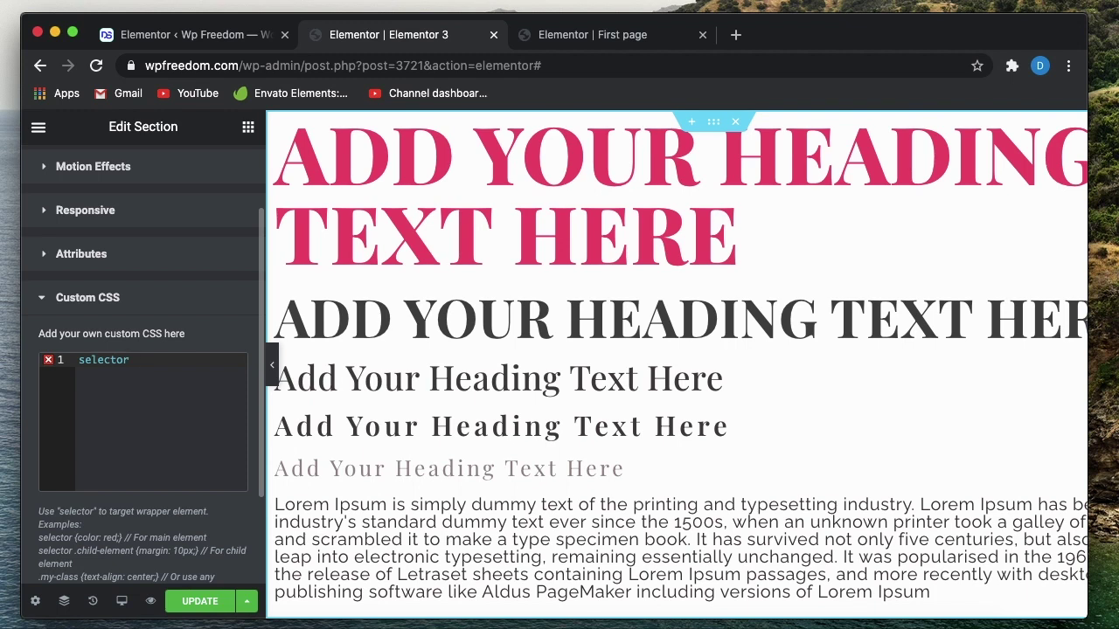
type("{")
key("Return")
type("fon")
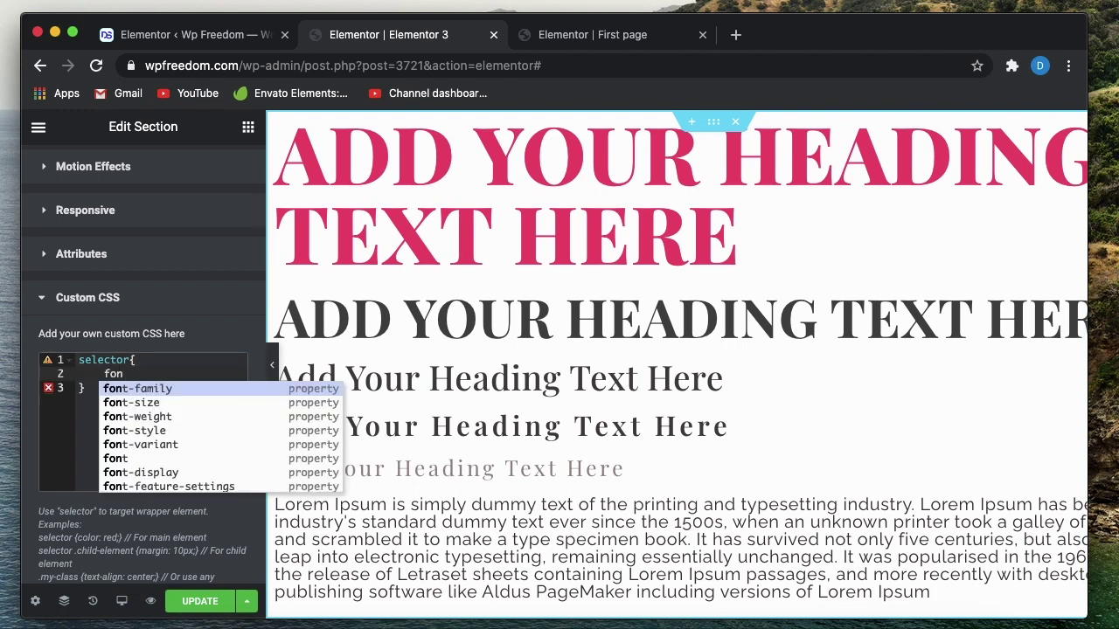
key("Down")
key("Return")
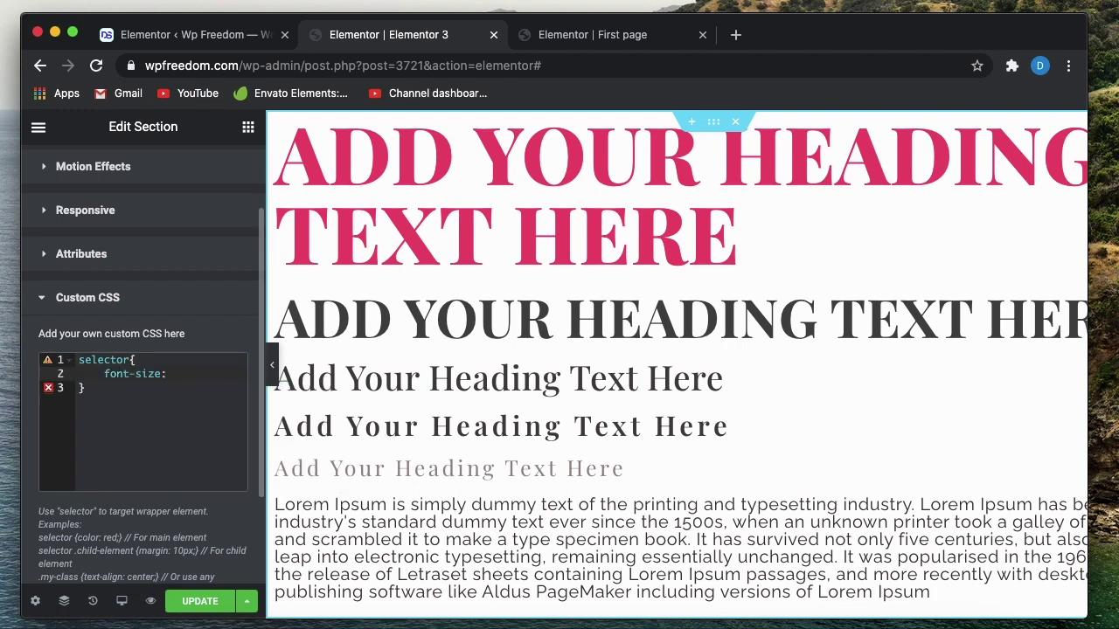
type("30px;")
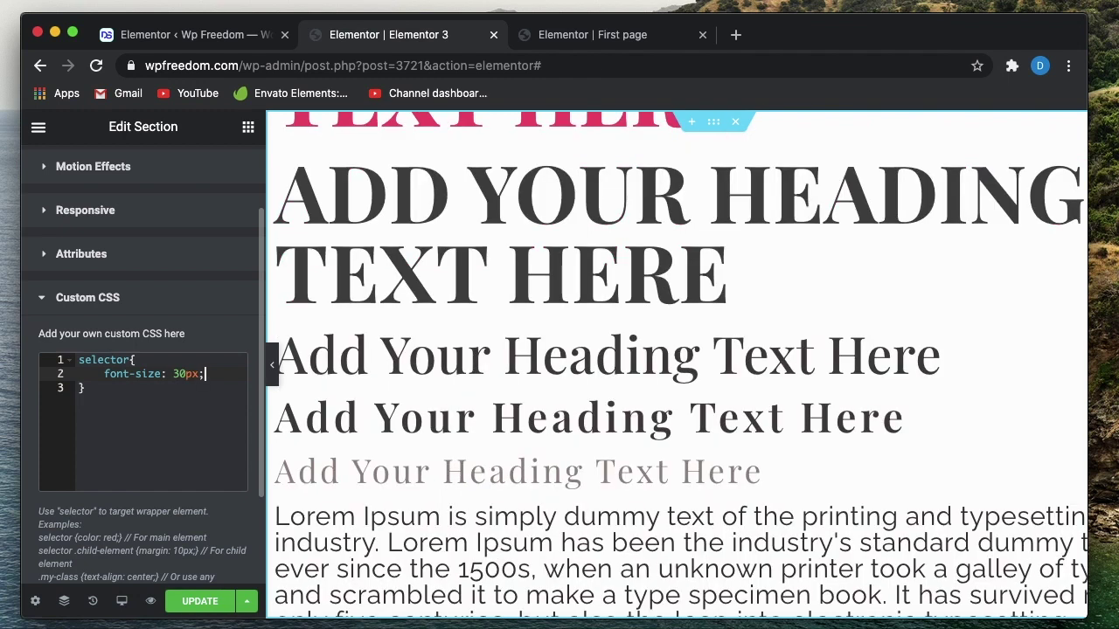
left_click(101, 306)
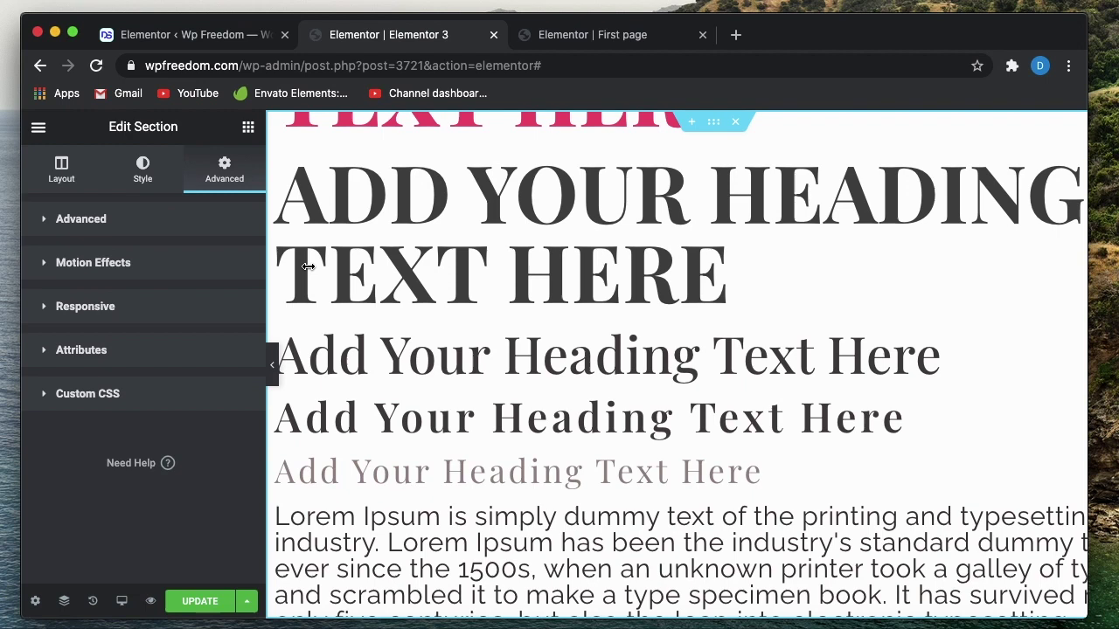
Select the H3 heading and examine the EM font size in its typography against the section's other headings.
left_click(481, 323)
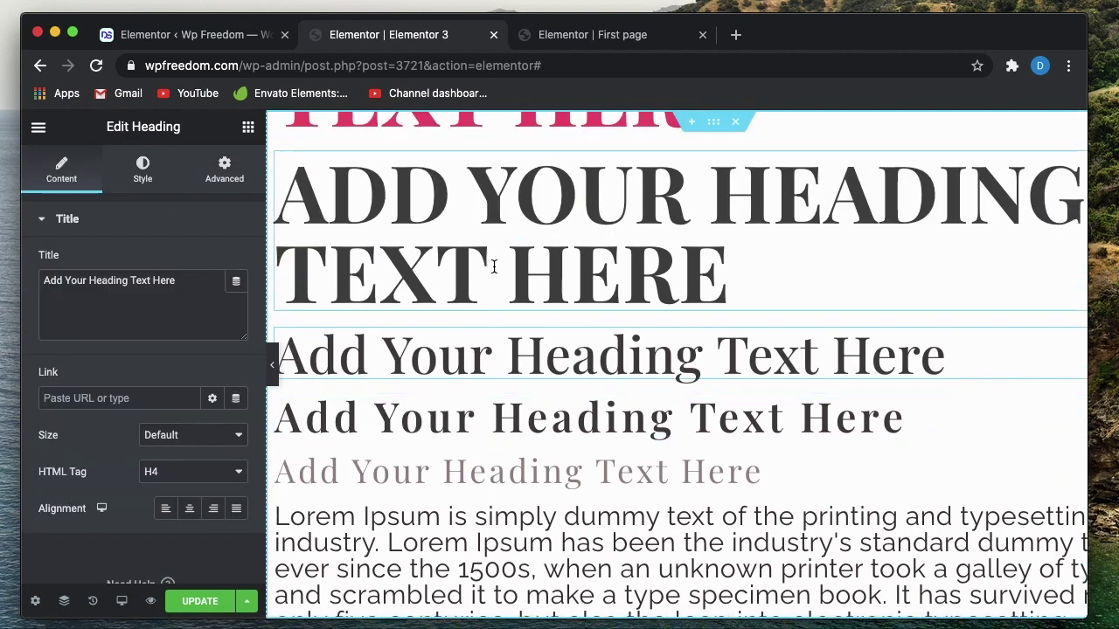
left_click(492, 240)
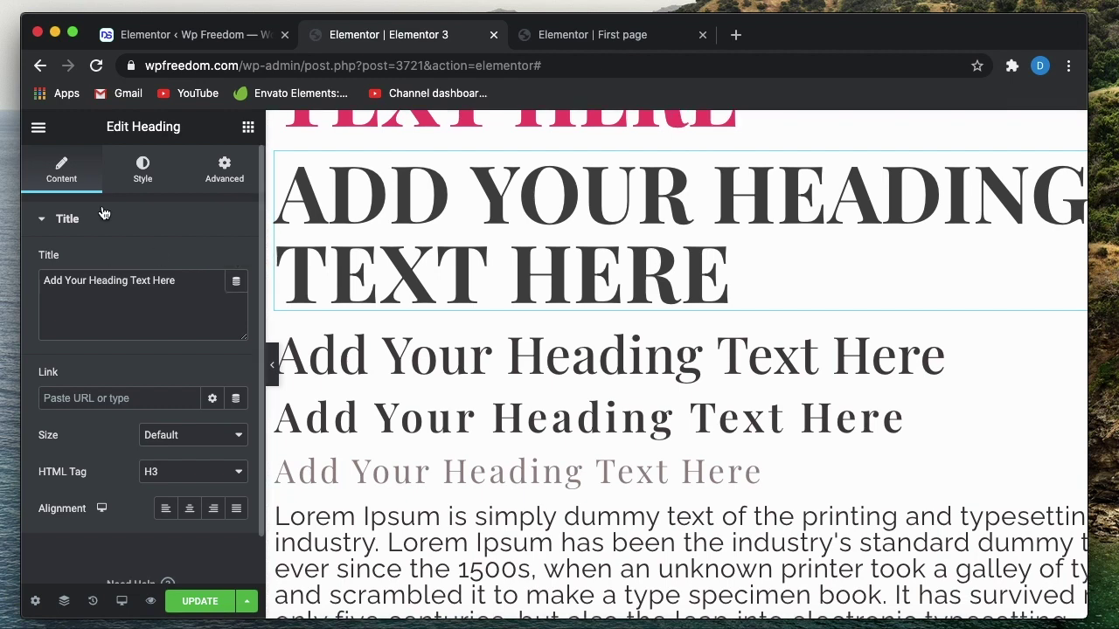
left_click(153, 166)
left_click(237, 299)
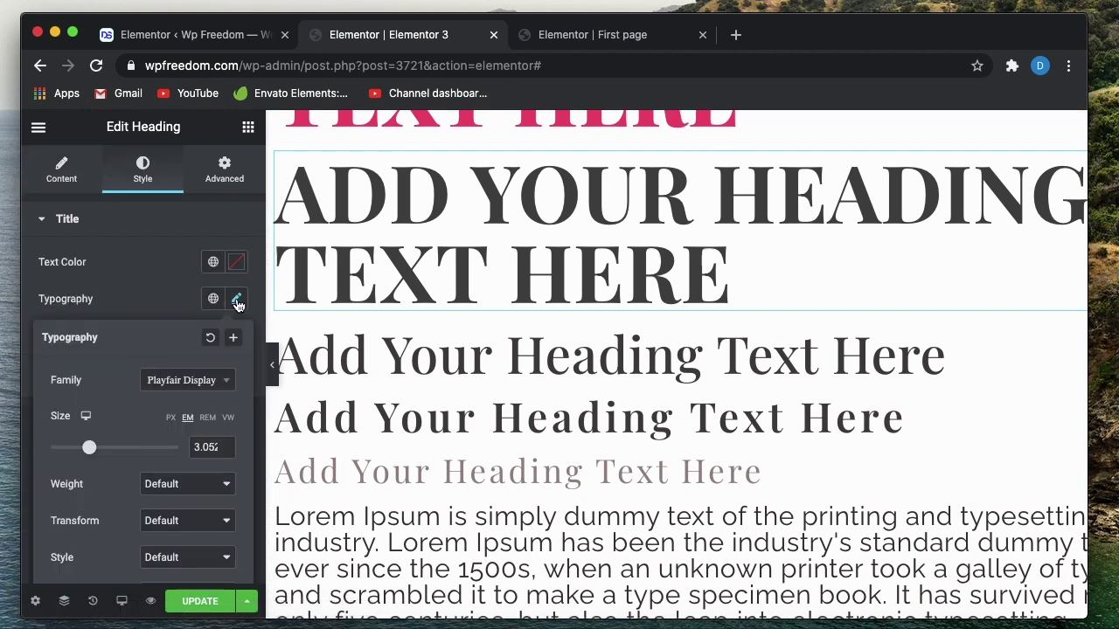
double_click(204, 447)
scroll(466, 313, "down", 3)
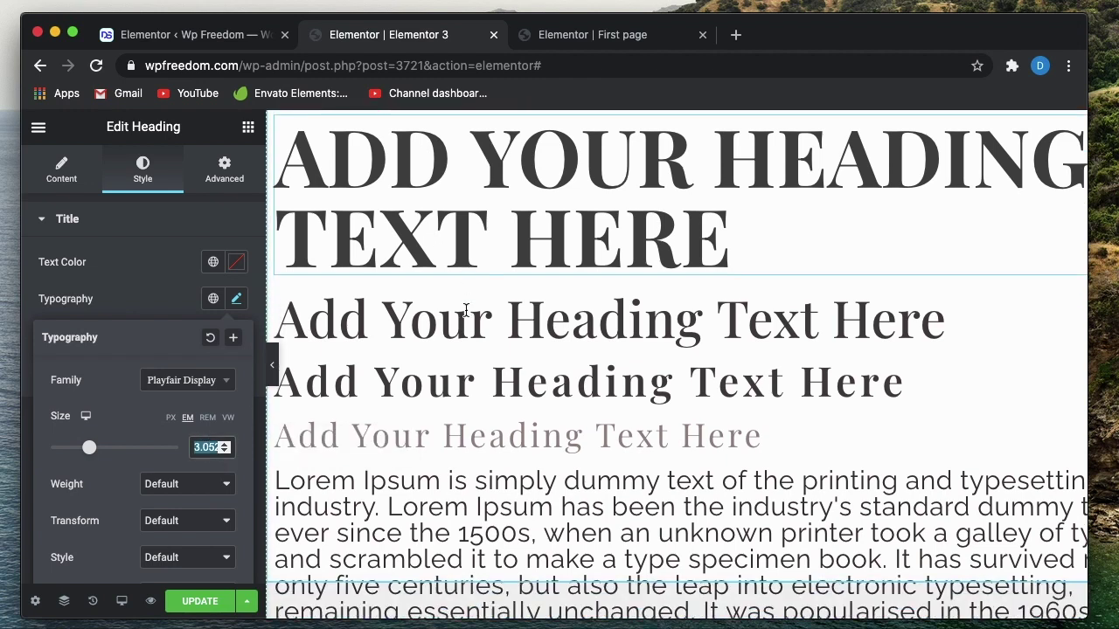
scroll(466, 310, "up", 3)
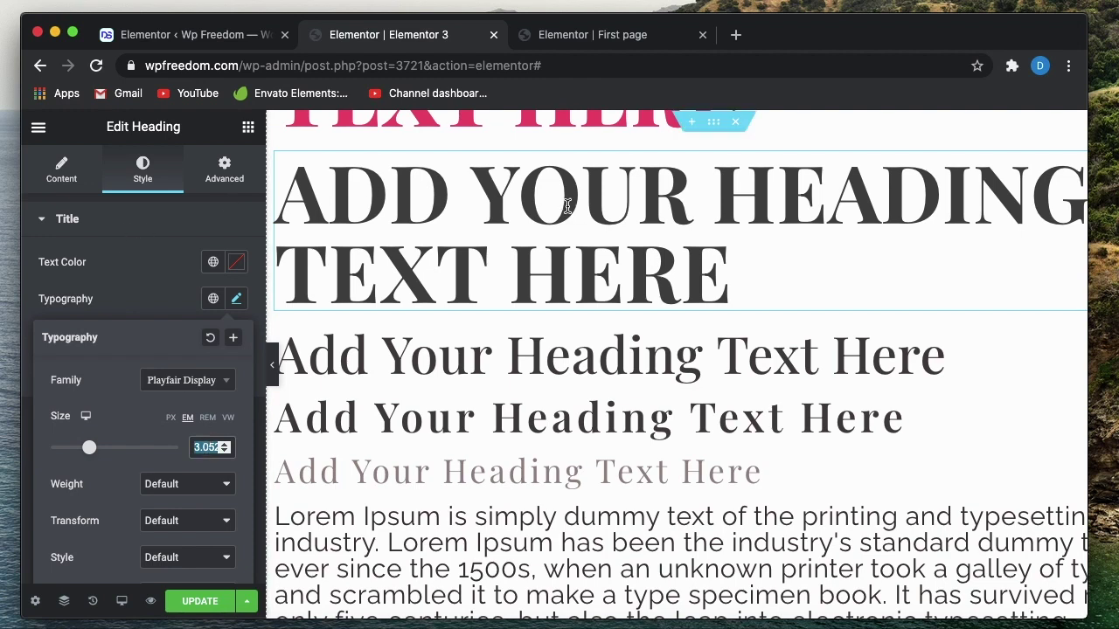
Select the section that holds the sample headings and open the Elementor 3 project's site settings.
left_click(716, 125)
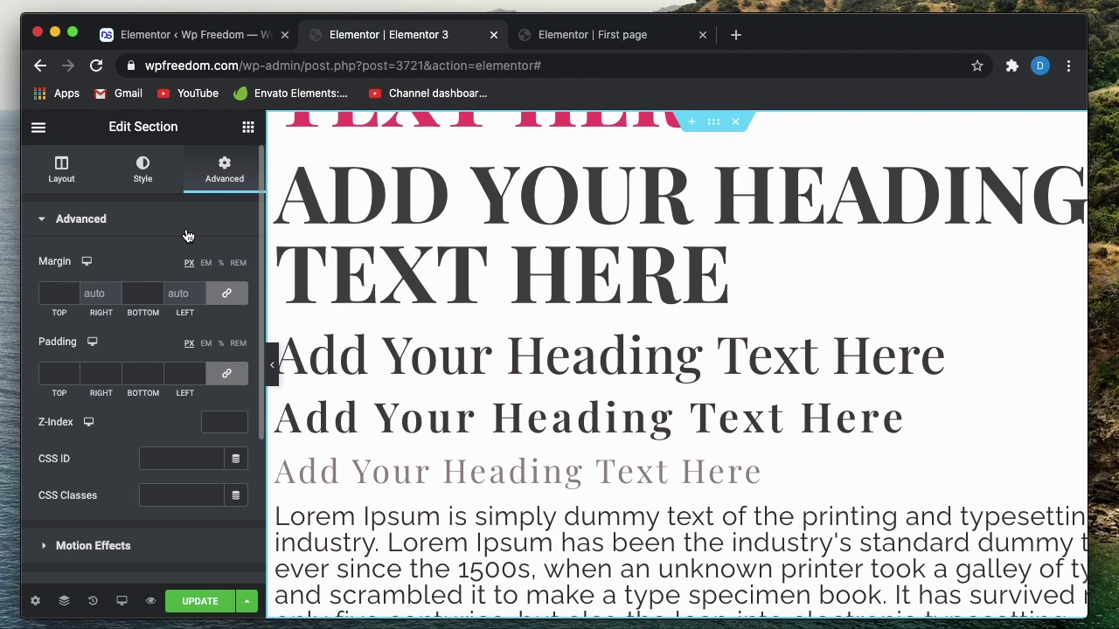
left_click(38, 127)
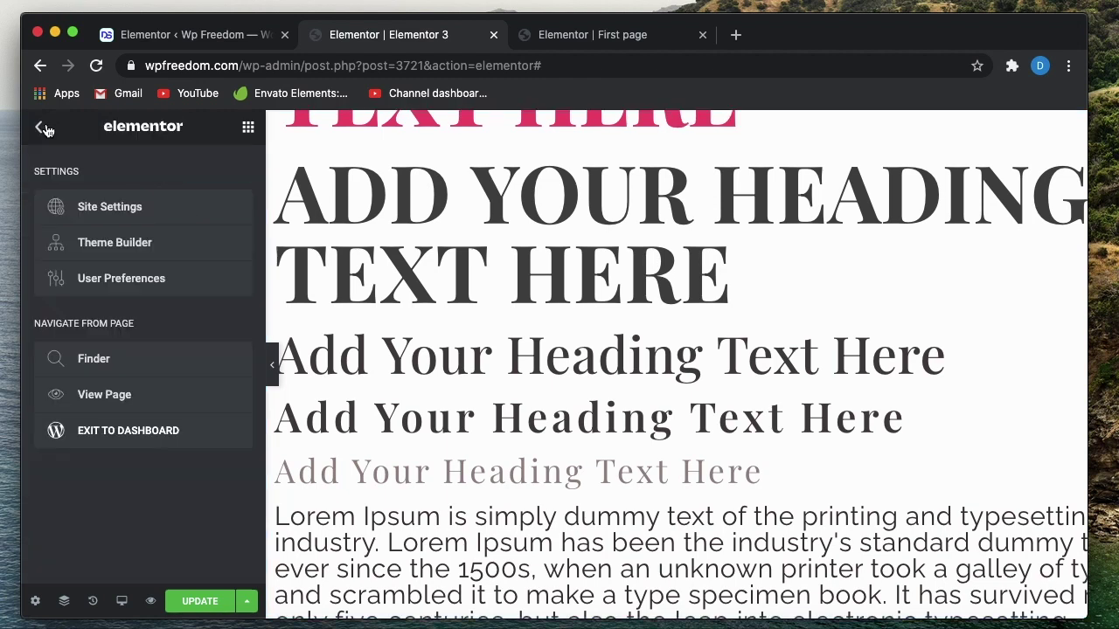
left_click(133, 207)
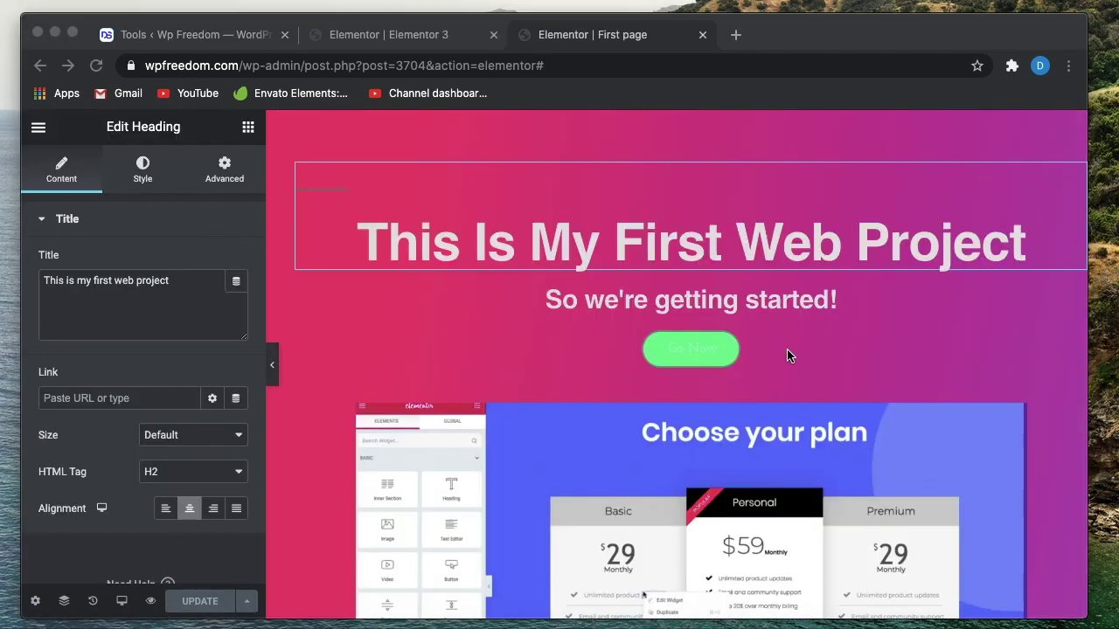
Open the Site Identity settings of the First page project and review the site logo and favicon.
left_click(39, 128)
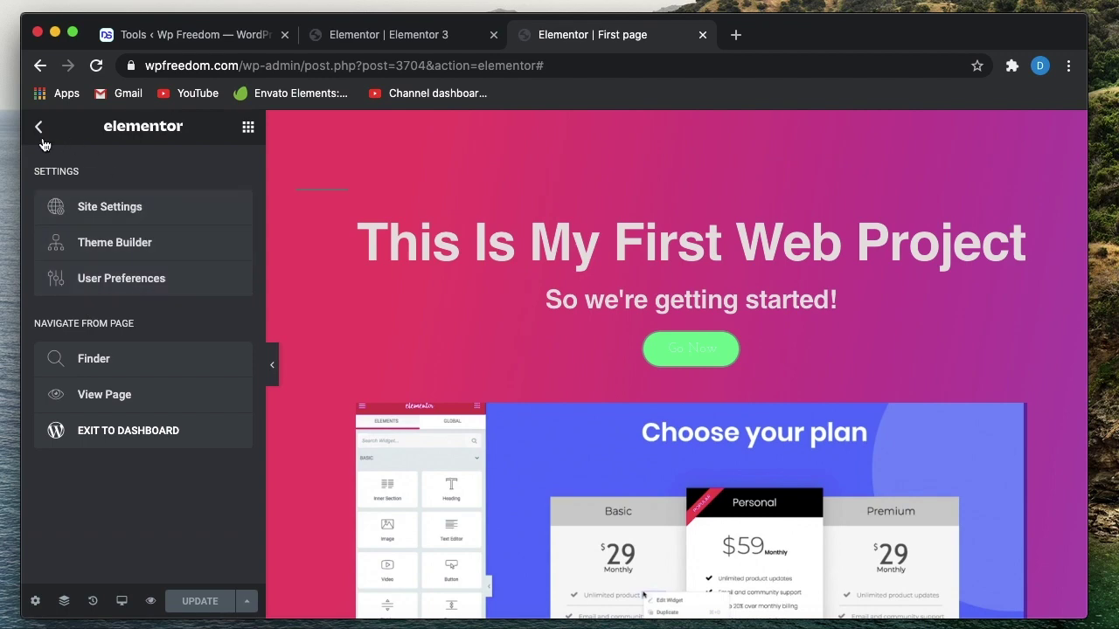
left_click(160, 217)
scroll(145, 370, "down", 5)
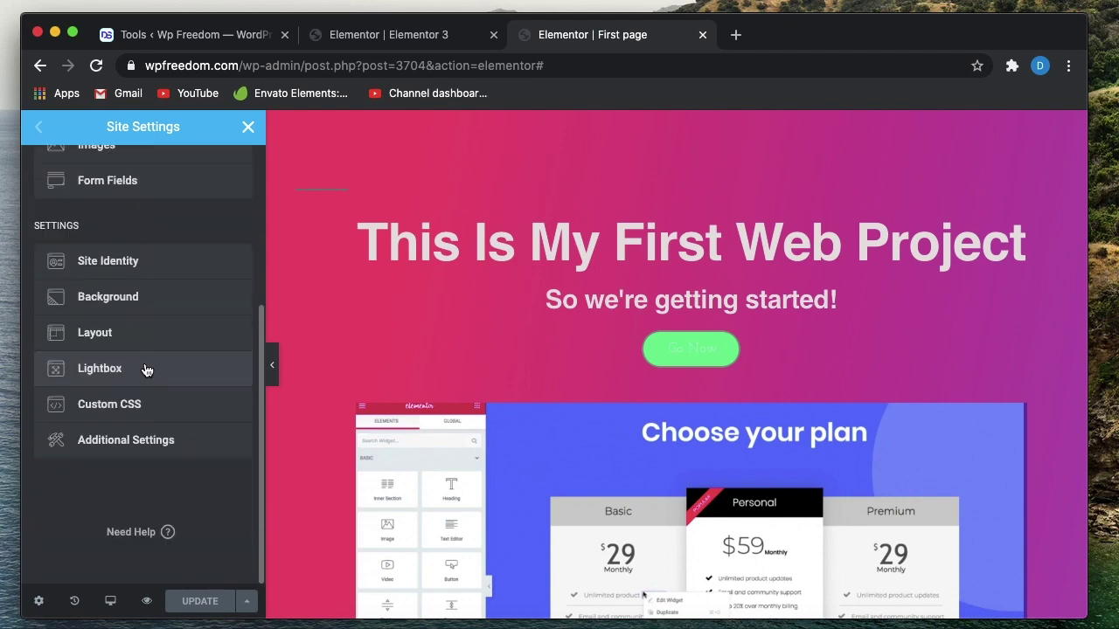
left_click(150, 264)
scroll(136, 426, "down", 2)
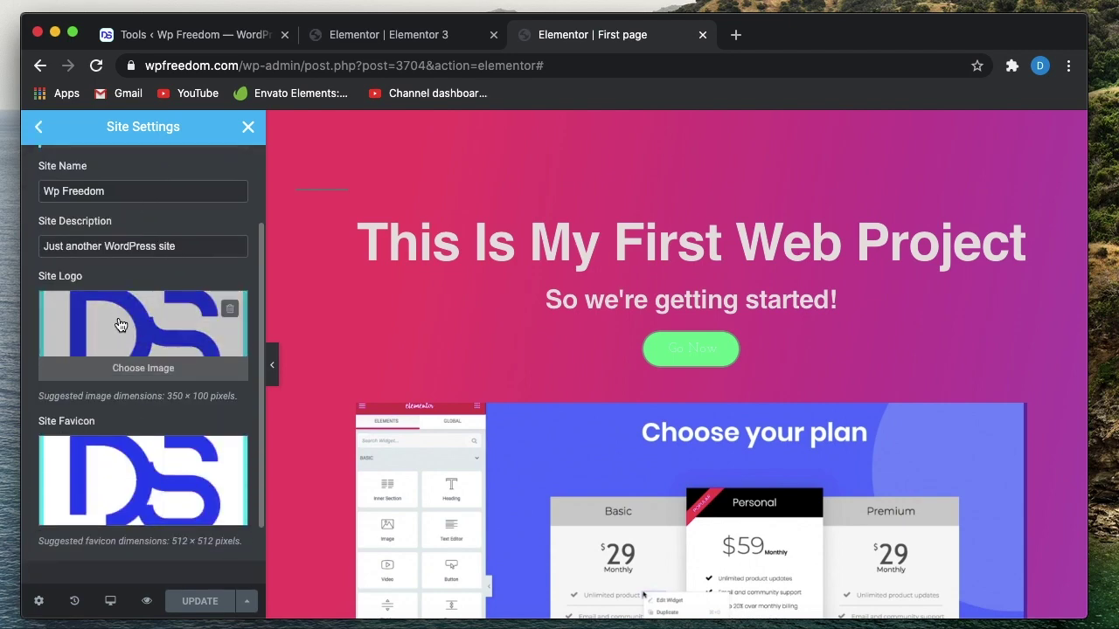
left_click(199, 35)
scroll(253, 374, "down", 5)
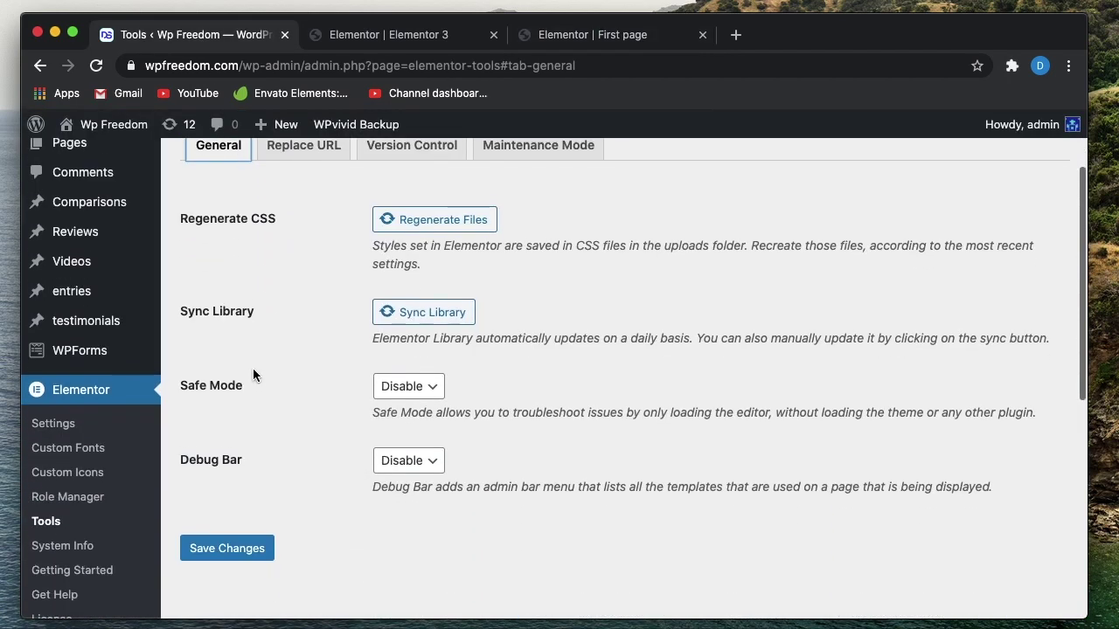
scroll(252, 372, "up", 5)
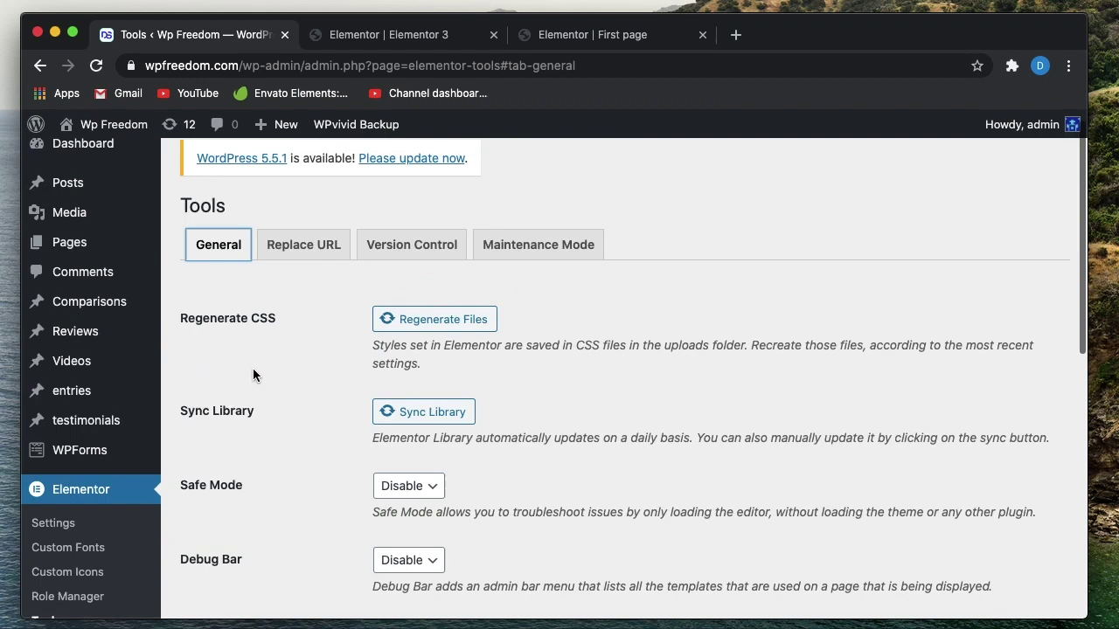
scroll(252, 372, "down", 8)
left_click(597, 42)
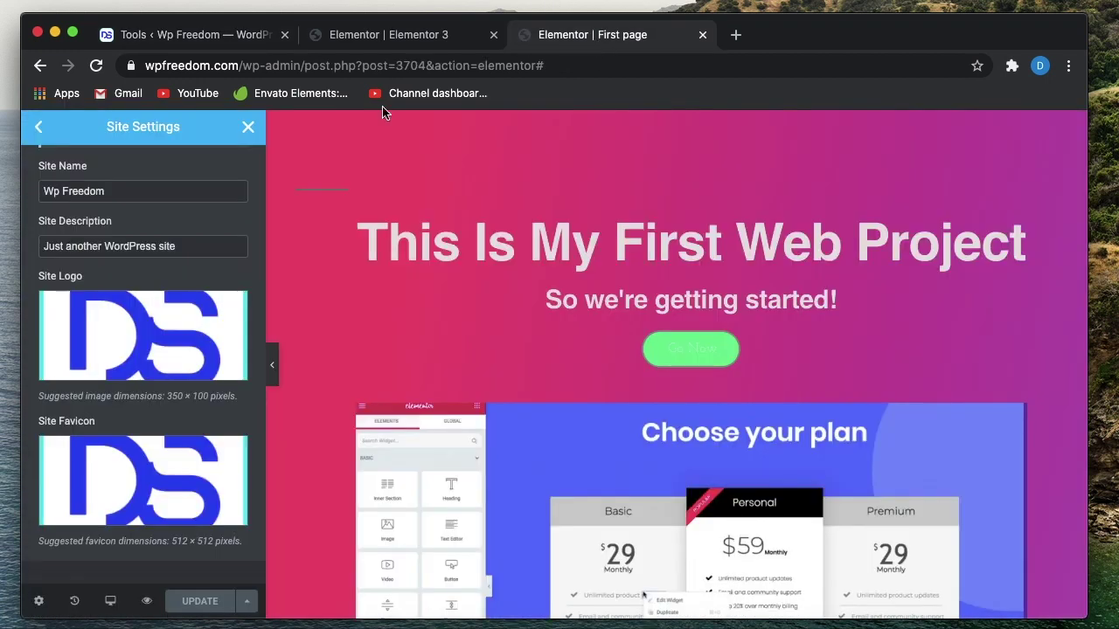
Close the site settings, add a Site Logo widget above the "This Is My First Web Project" heading, and update the page.
left_click(248, 127)
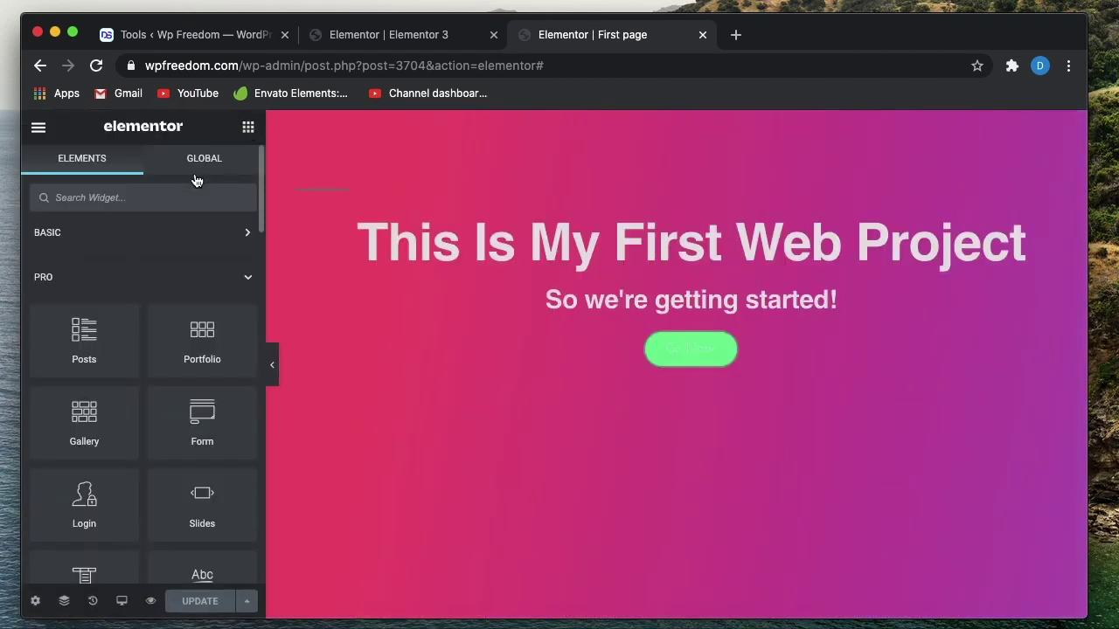
type("site")
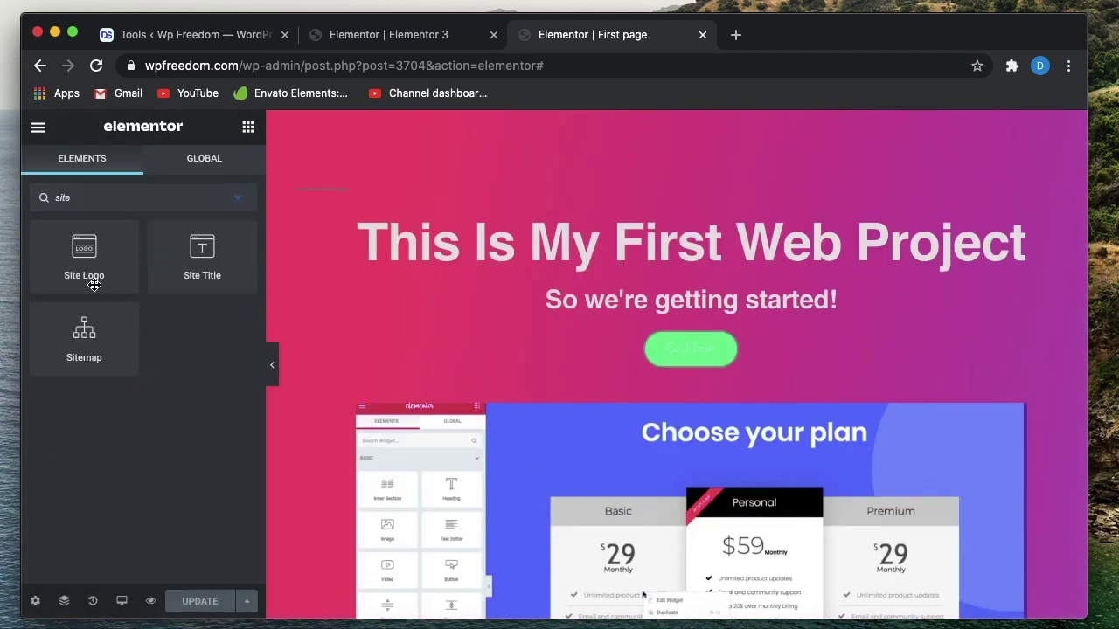
left_click_drag(84, 271, 611, 200)
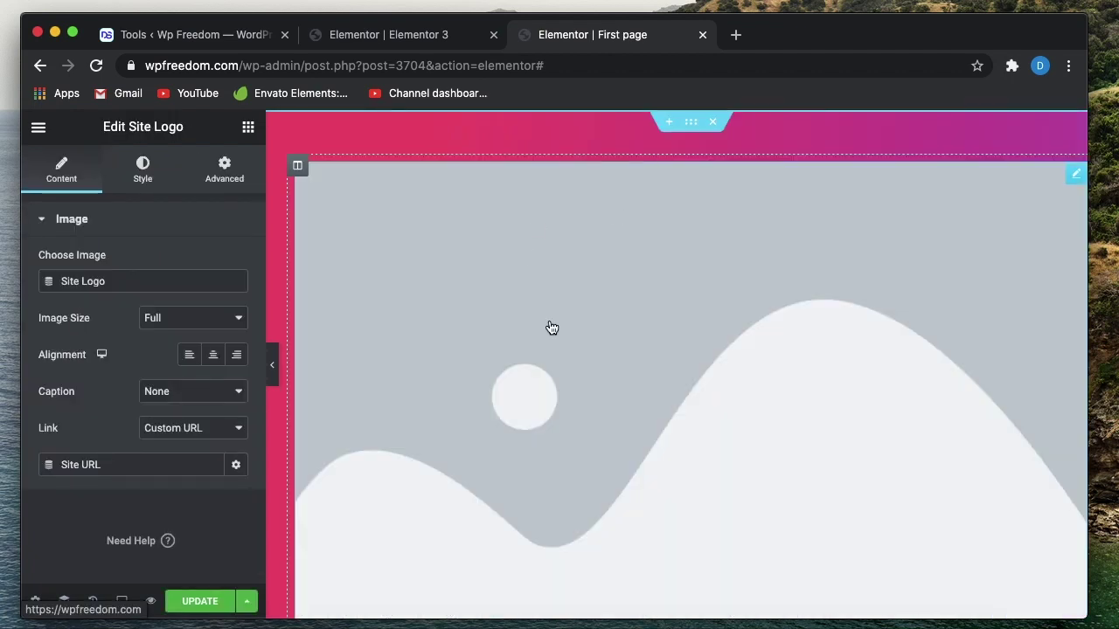
left_click(200, 601)
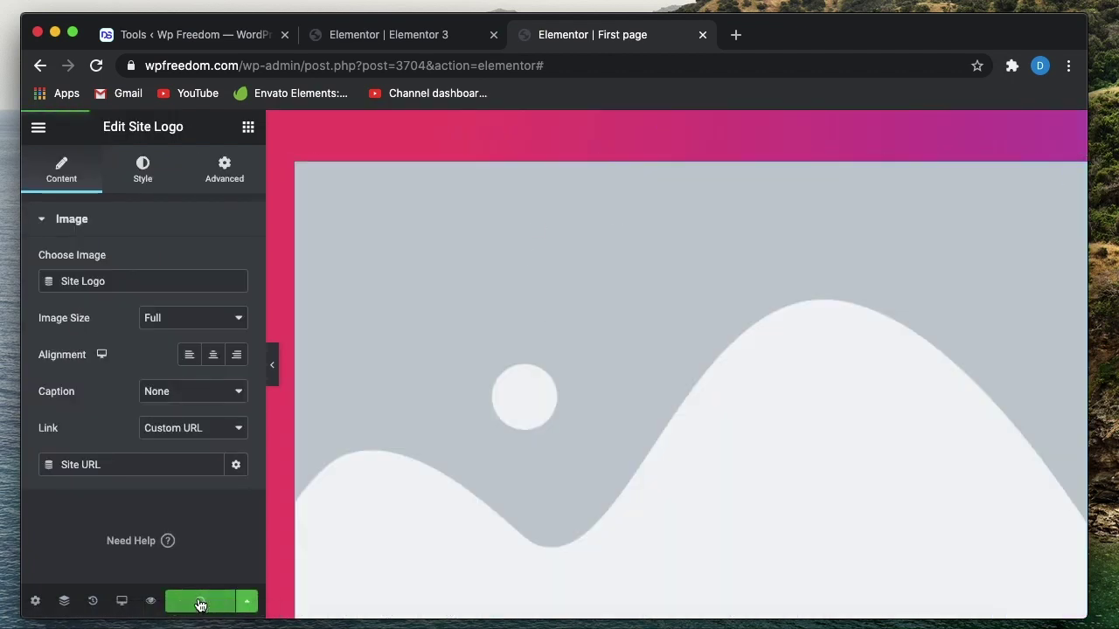
Reload the First page editor and check the image shown by the Site Logo widget.
left_click(98, 66)
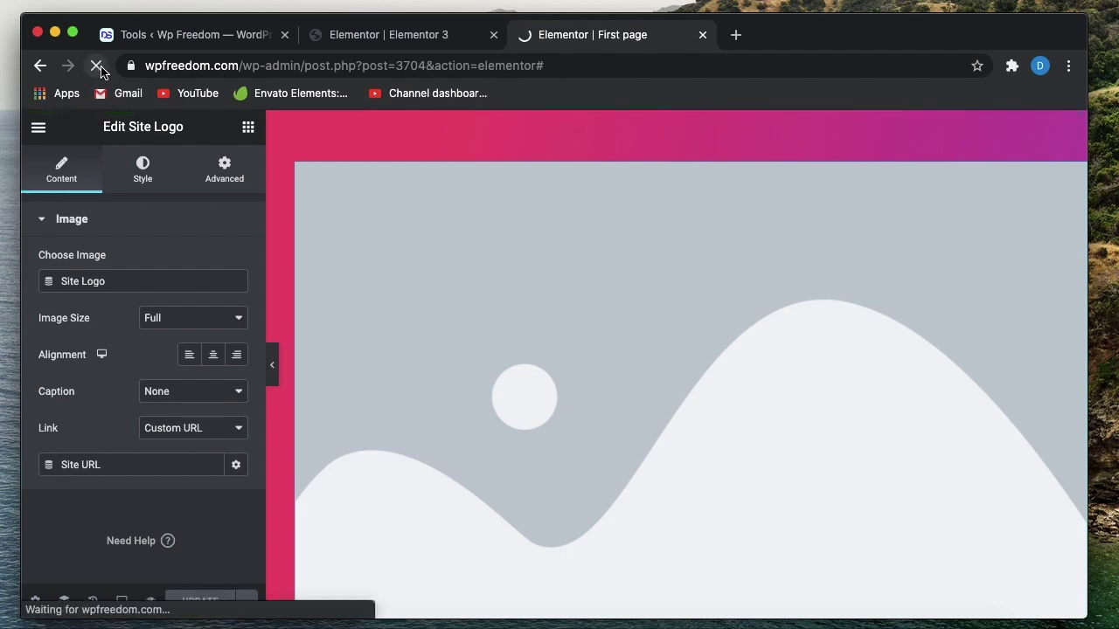
left_click(395, 40)
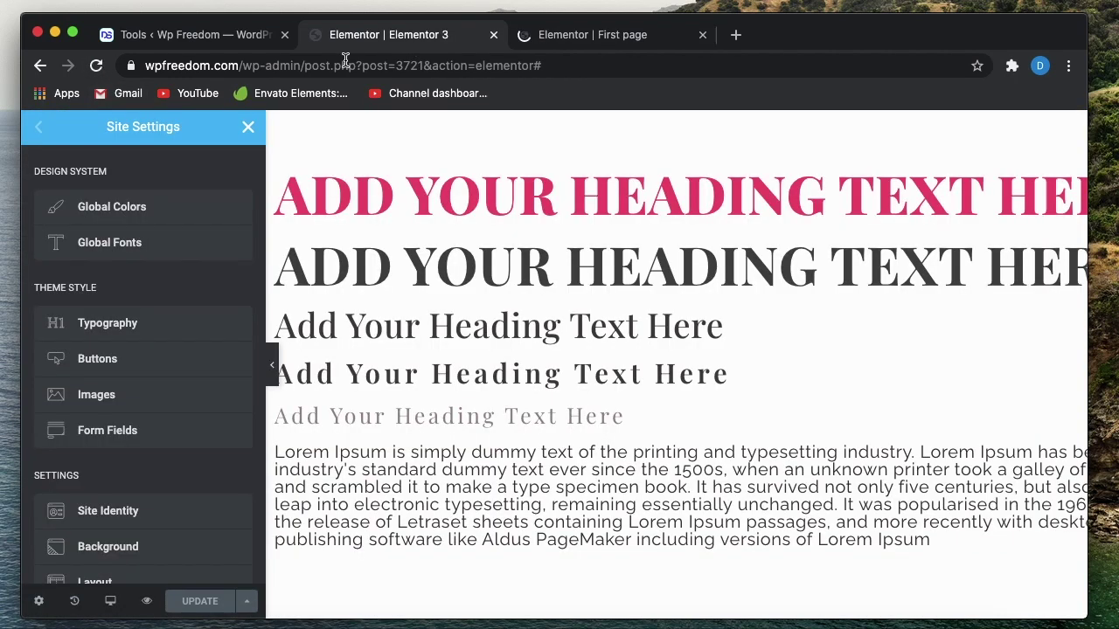
left_click(582, 39)
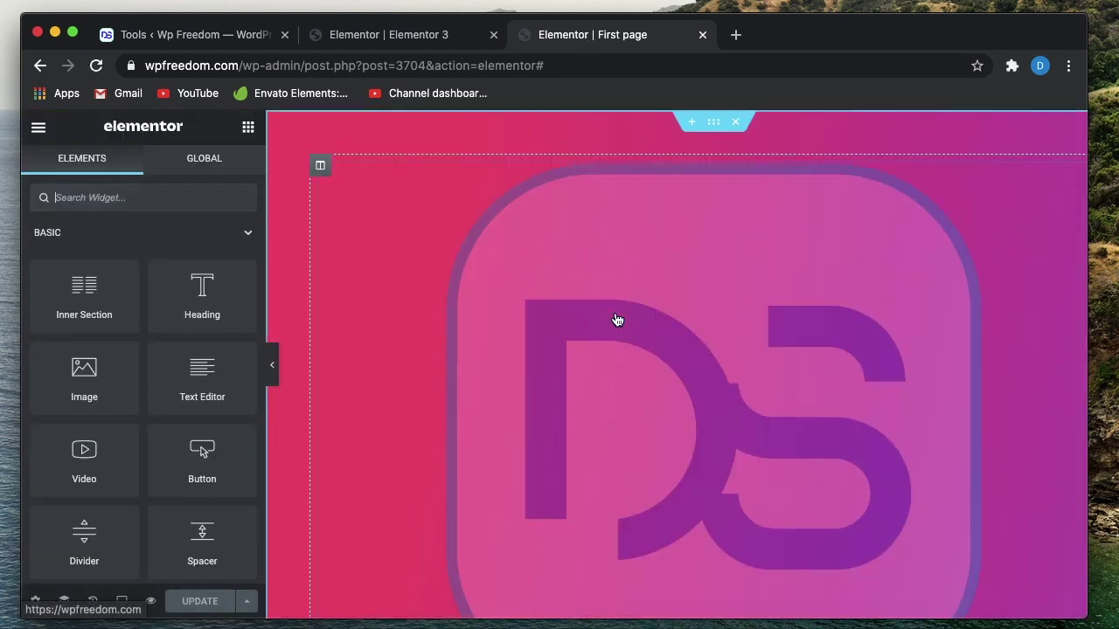
scroll(811, 379, "down", 2)
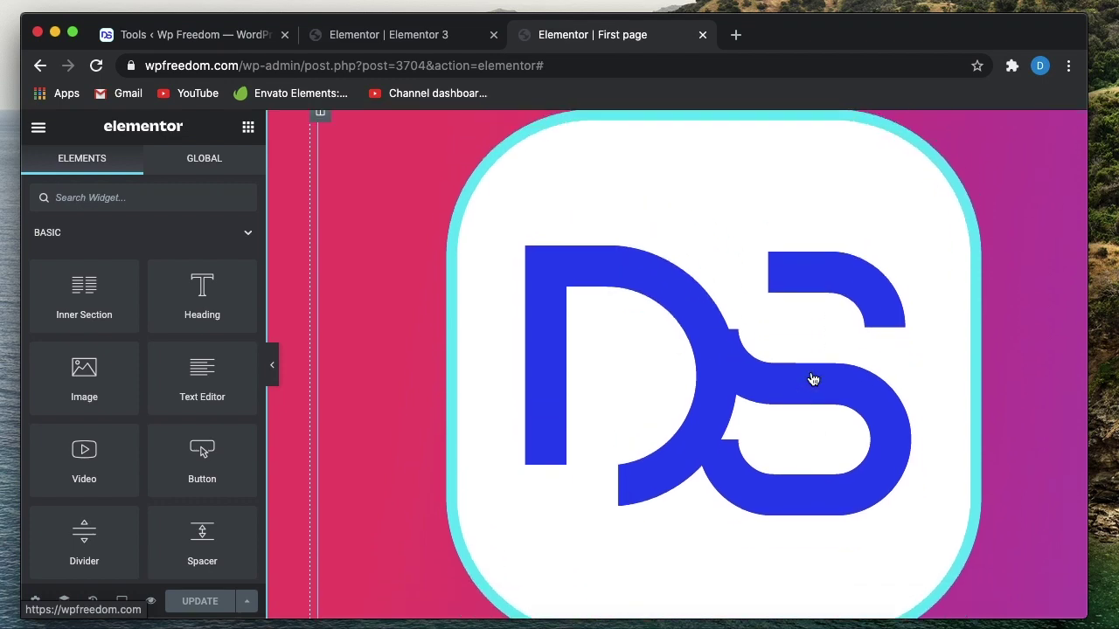
left_click(415, 35)
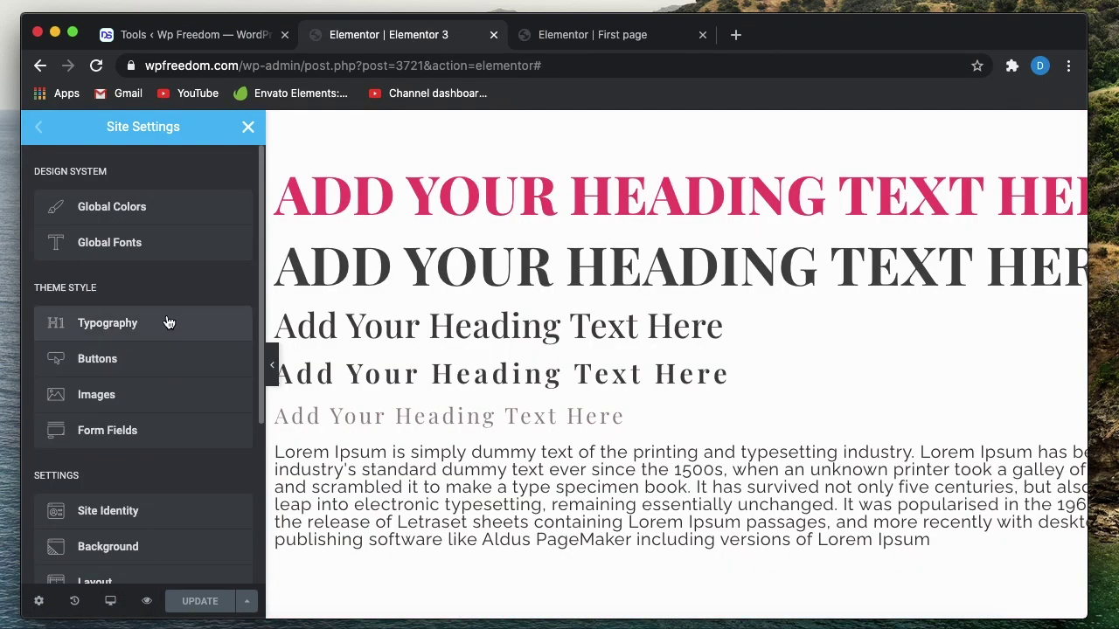
scroll(122, 495, "down", 1)
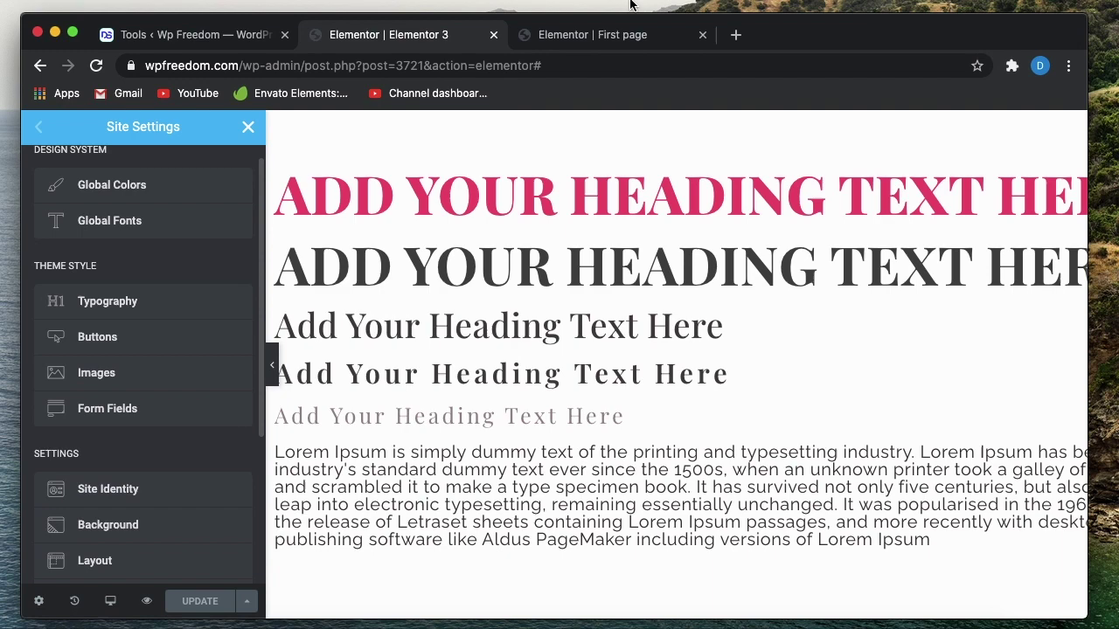
left_click(612, 35)
Open the Themes page in the WordPress dashboard, and return to the Elementor 3 project's site settings.
left_click(179, 33)
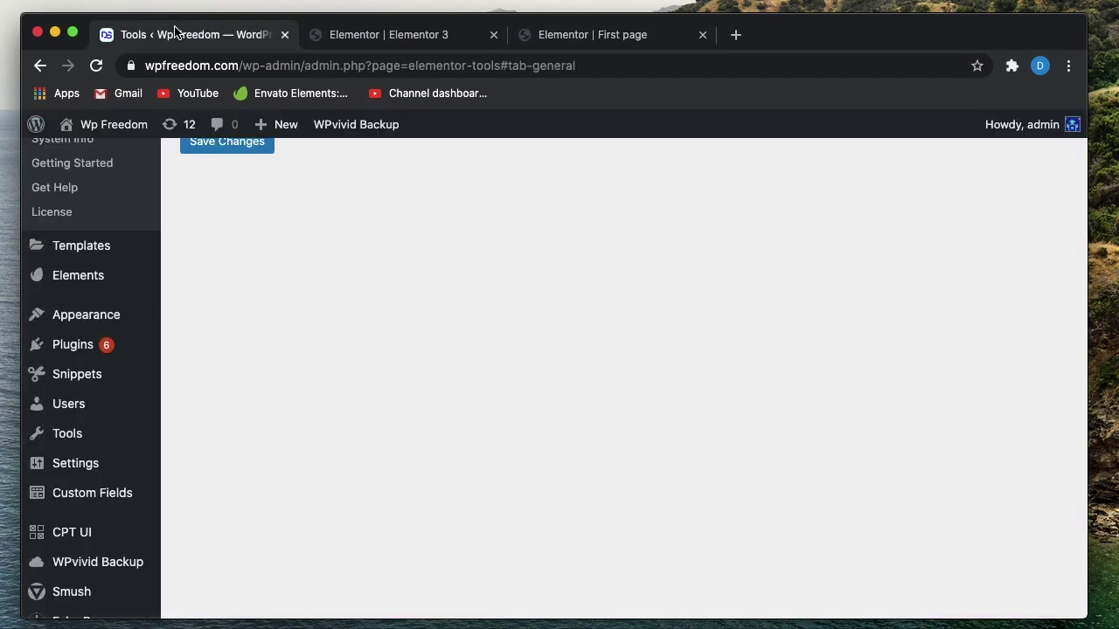
scroll(525, 400, "up", 10)
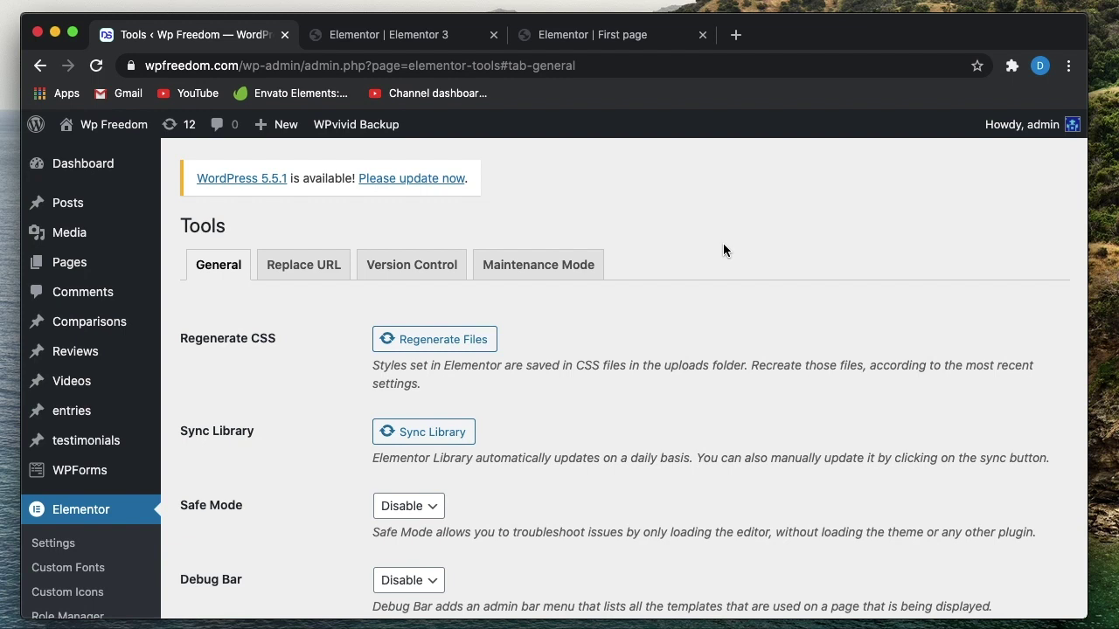
scroll(723, 245, "down", 2)
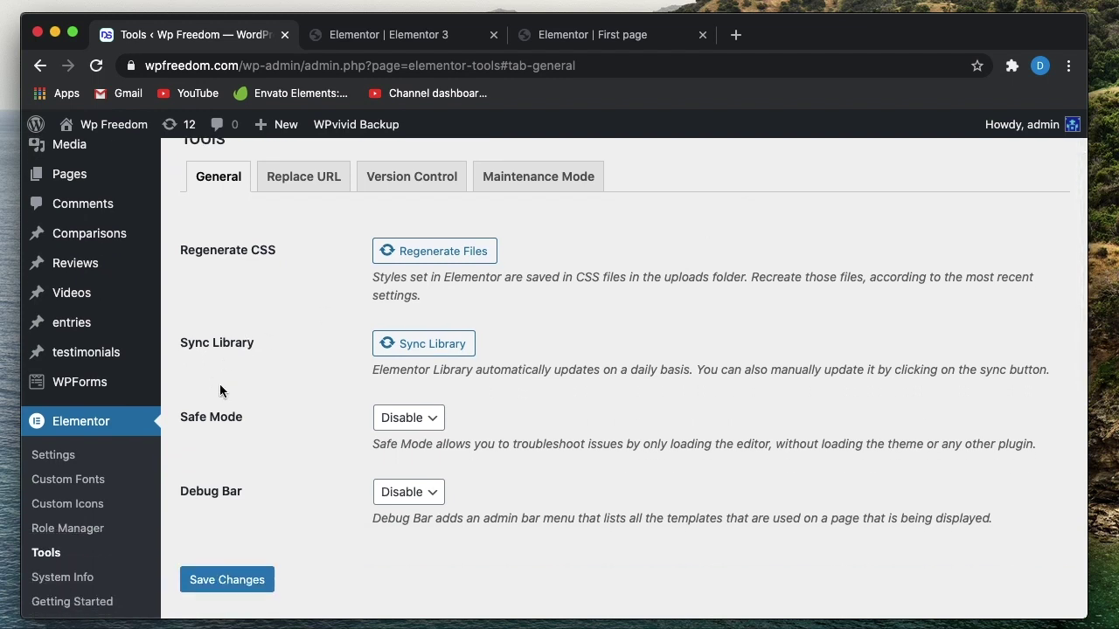
scroll(203, 429, "down", 2)
scroll(204, 423, "down", 7)
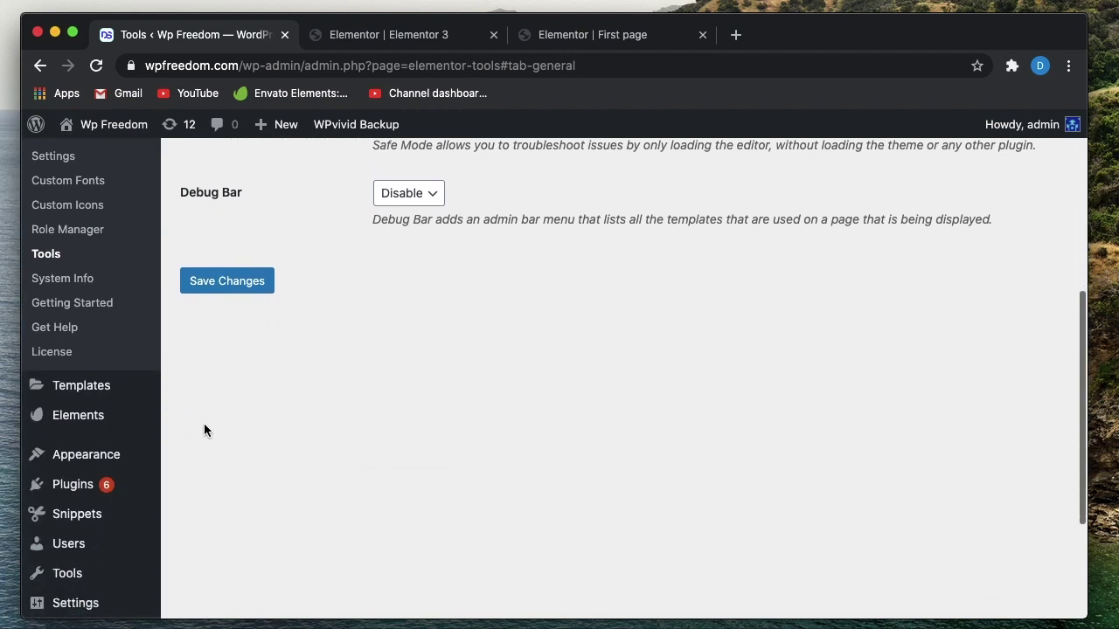
mouse_move(105, 399)
left_click(222, 402)
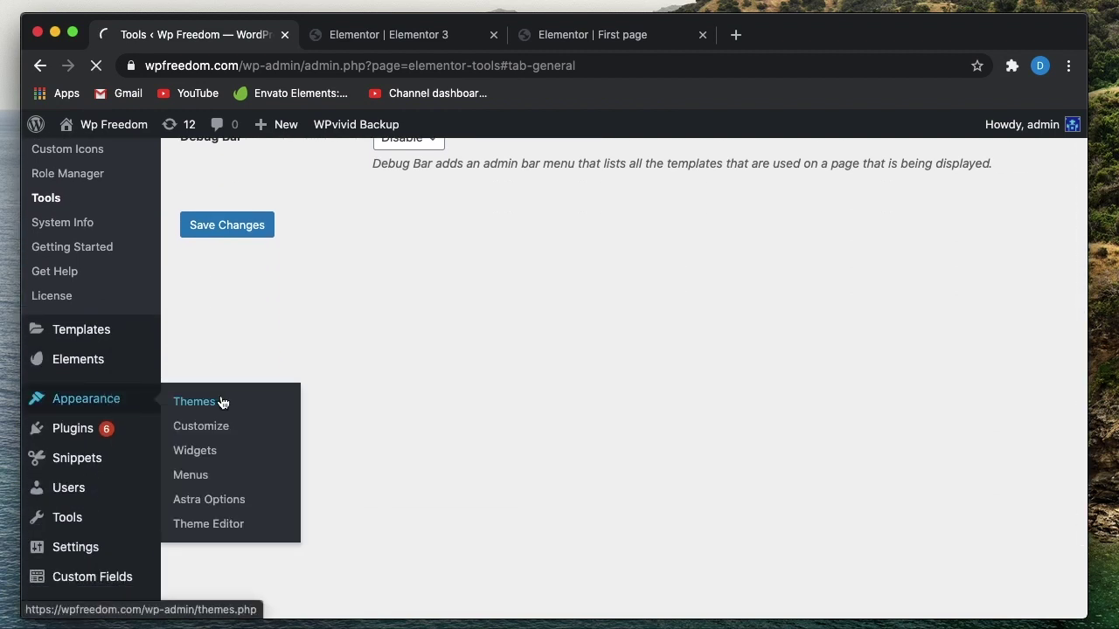
left_click(599, 39)
left_click(426, 37)
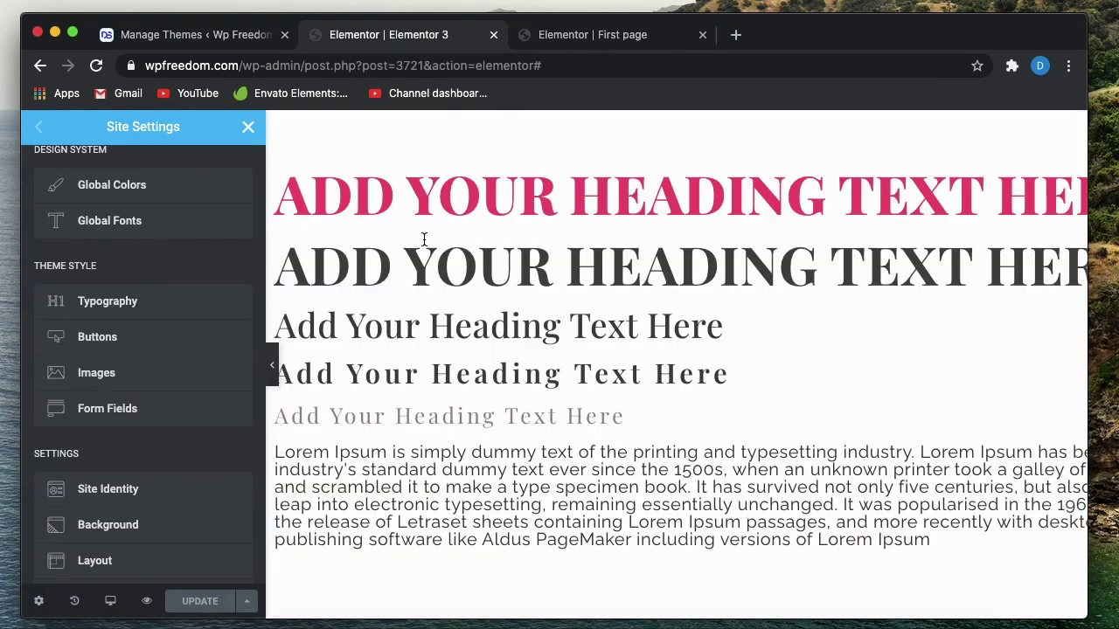
Activate the Hello Elementor theme on the Themes page and reload the First page editor.
left_click(180, 35)
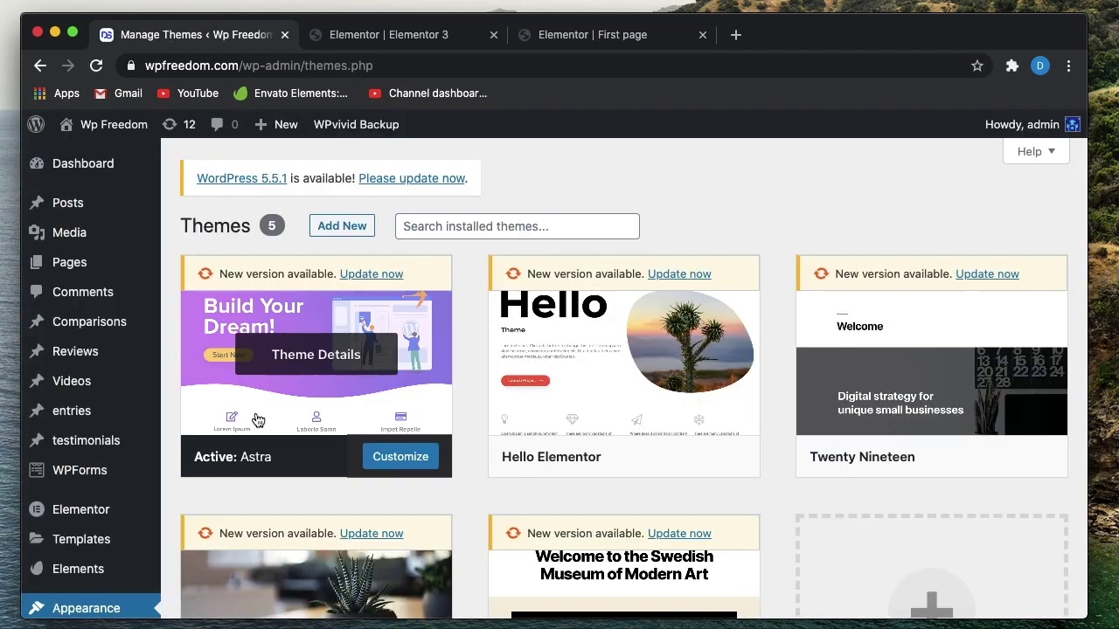
scroll(258, 420, "down", 2)
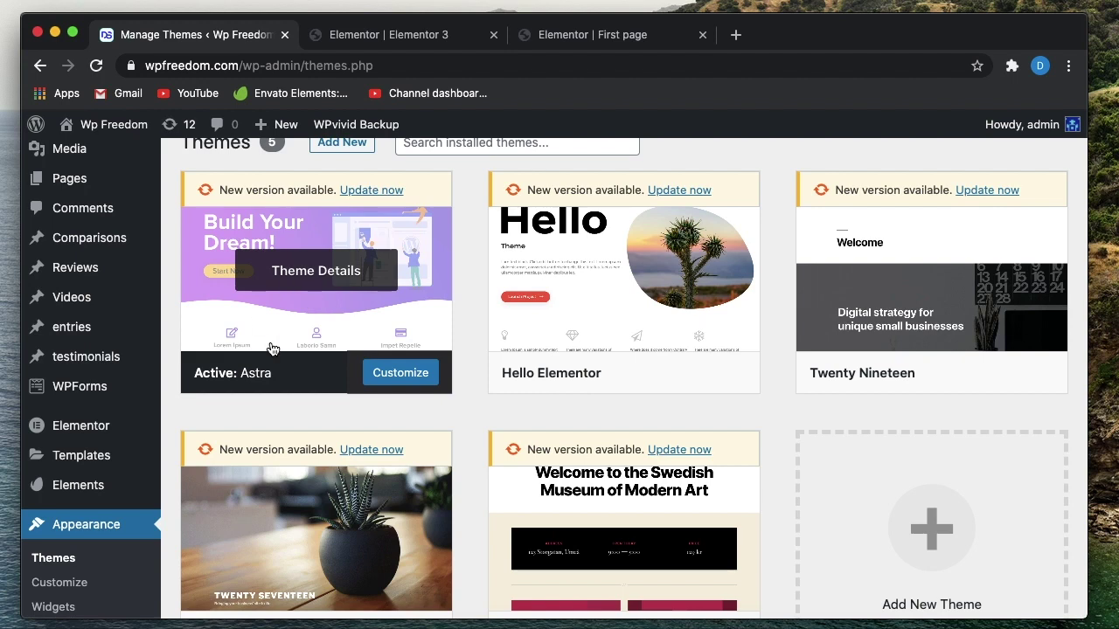
left_click(608, 374)
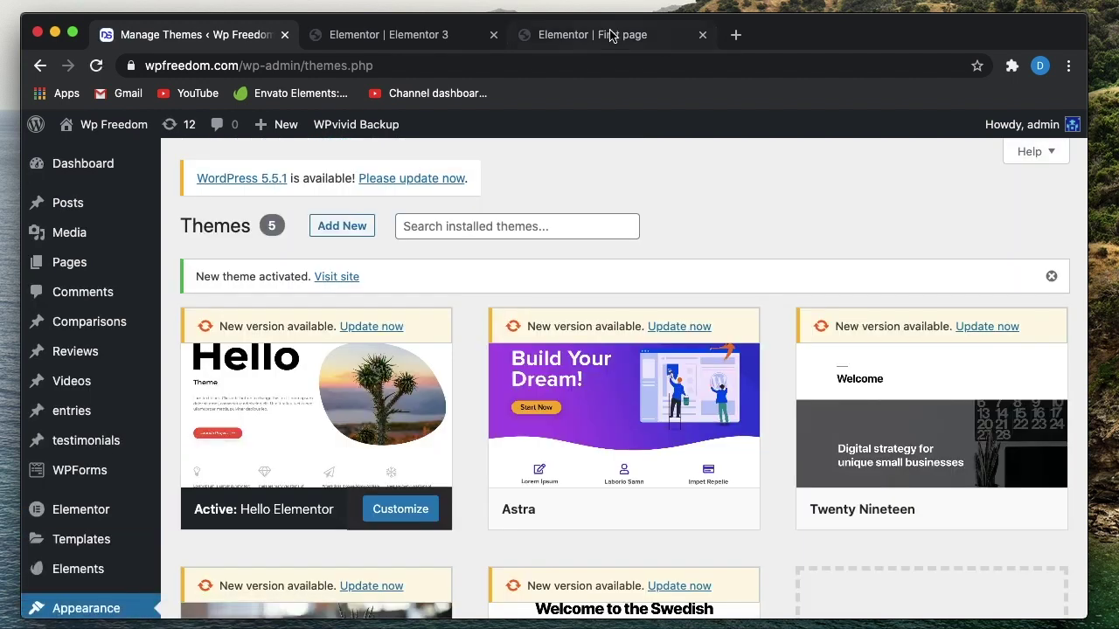
left_click(600, 33)
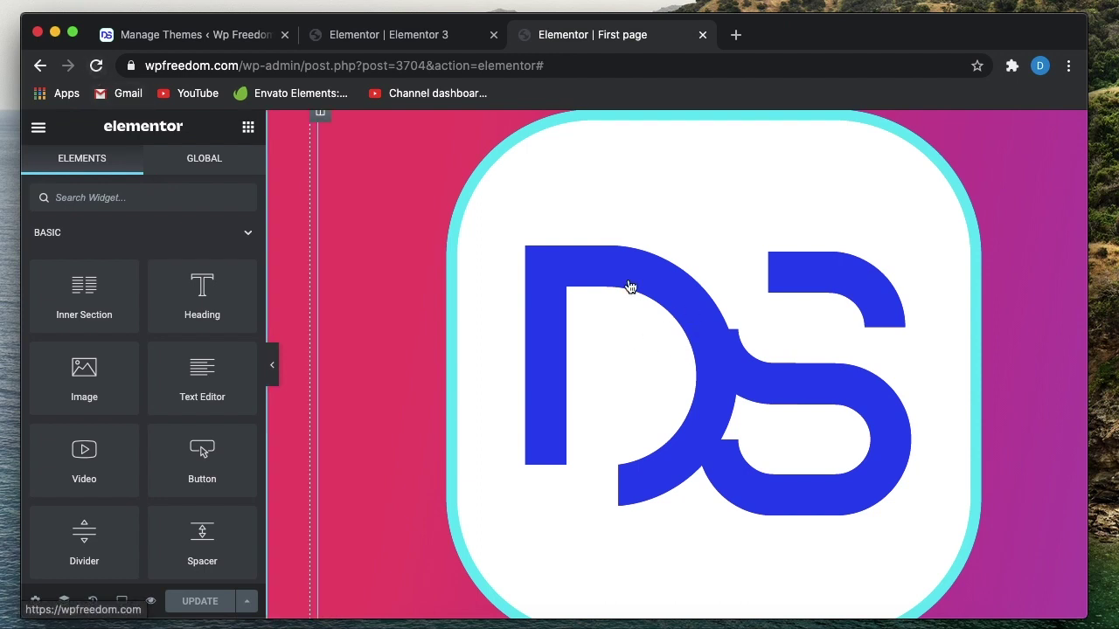
left_click(96, 67)
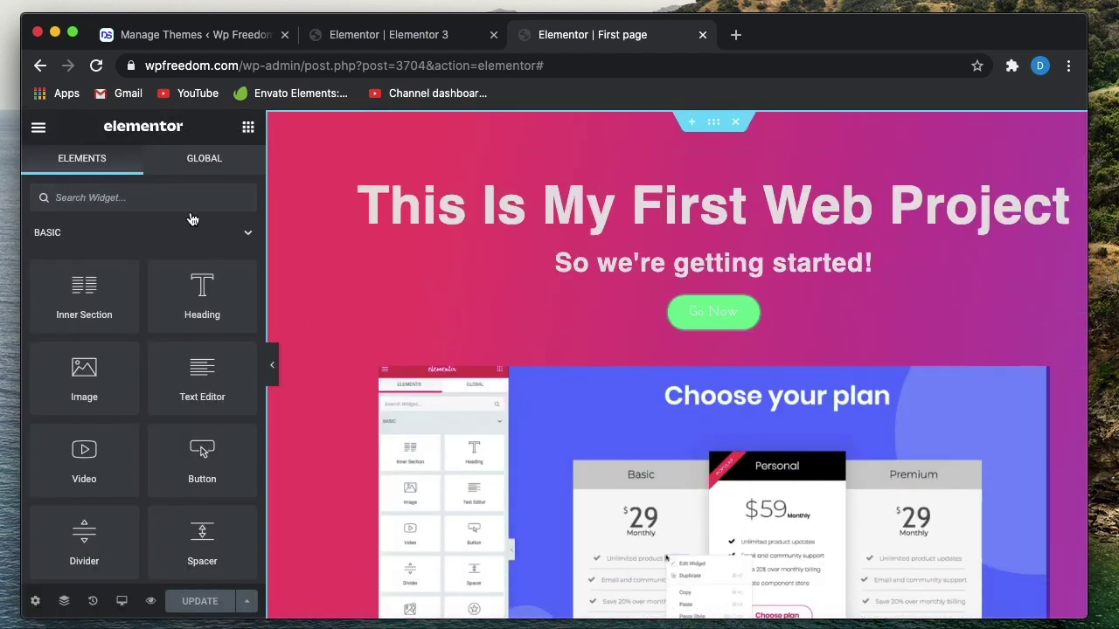
Open the Site Identity settings of First page and check the site logo and favicon under the current theme.
left_click(35, 128)
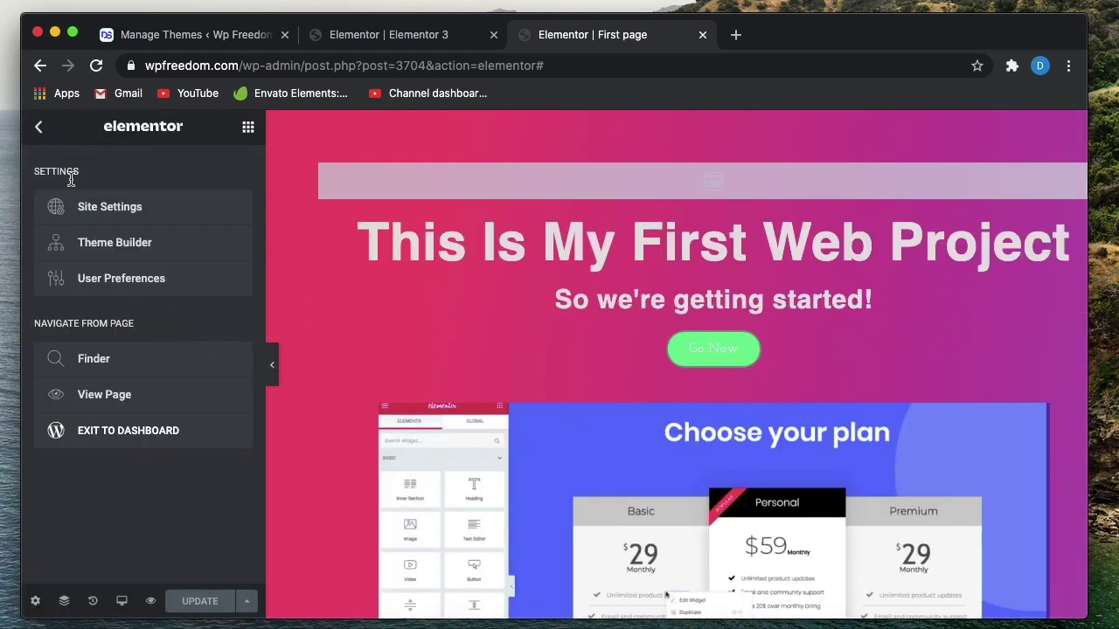
left_click(85, 207)
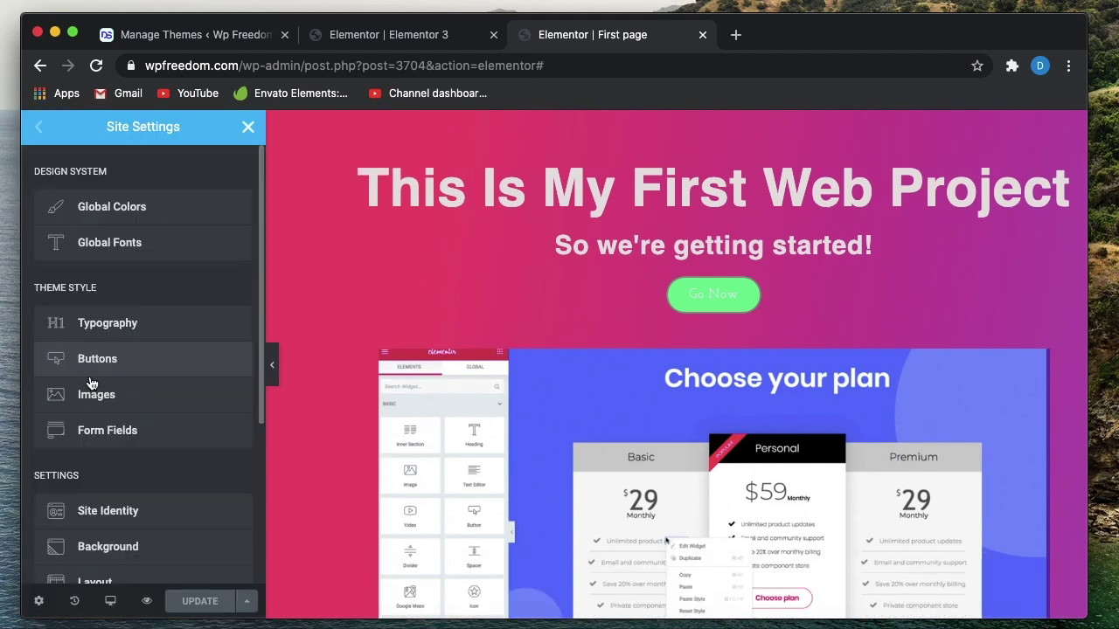
scroll(90, 411, "down", 2)
left_click(105, 425)
scroll(119, 424, "down", 2)
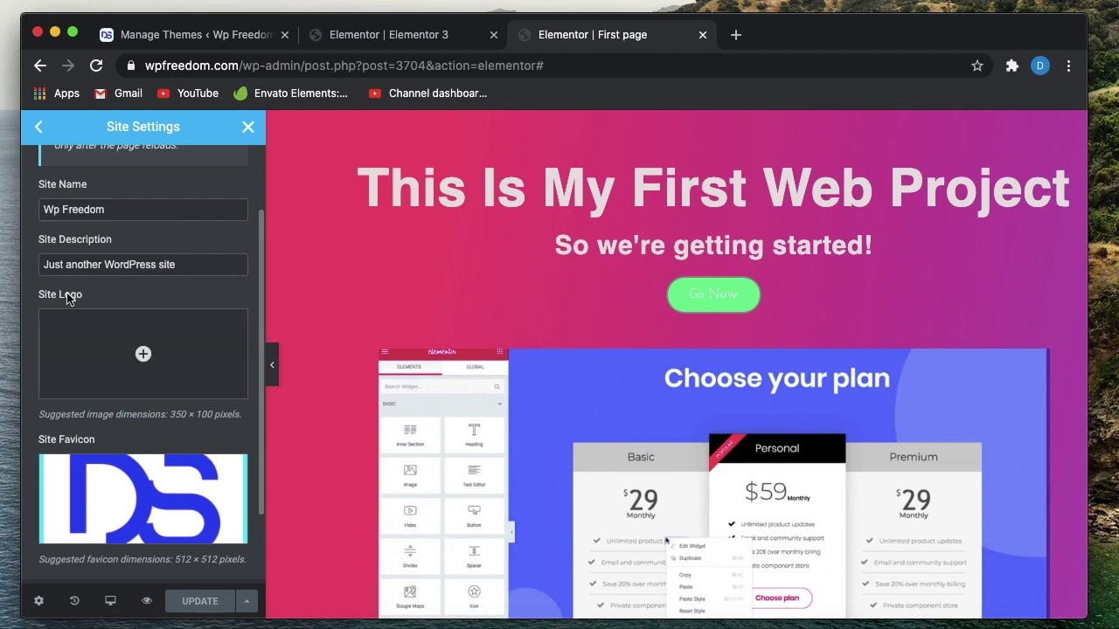
mouse_move(92, 464)
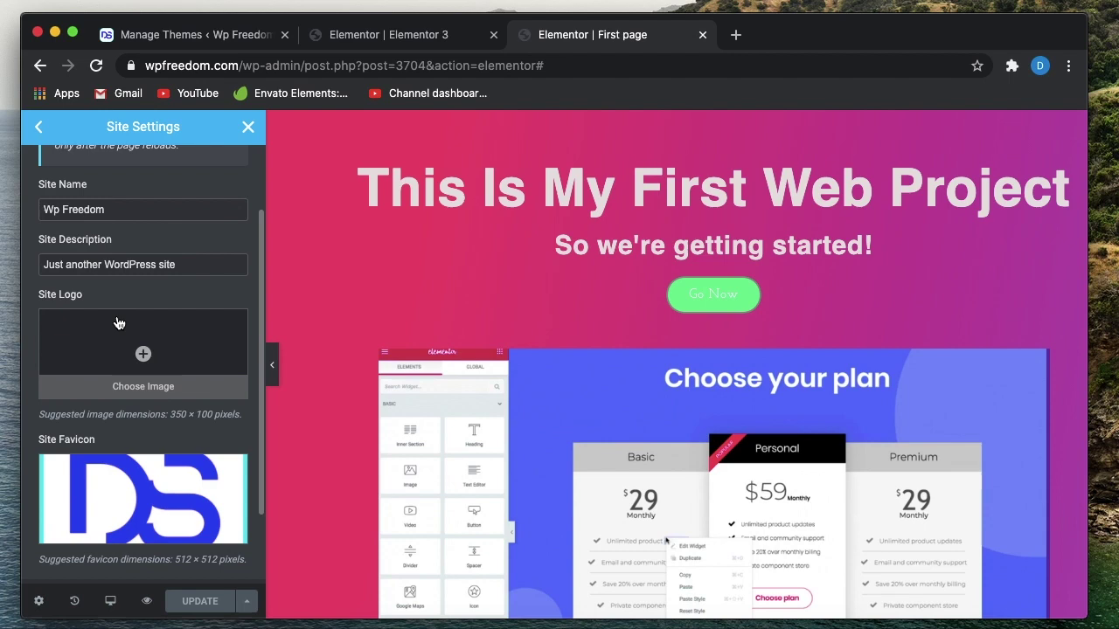
Activate the Astra theme on the Themes page and reload the First page editor.
left_click(164, 35)
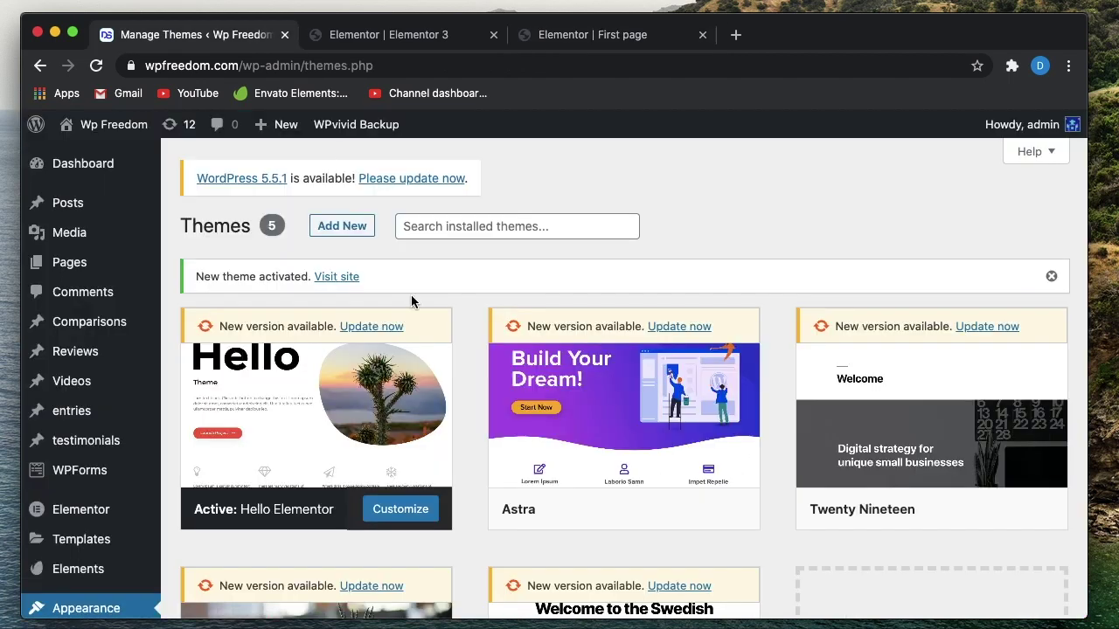
left_click(621, 510)
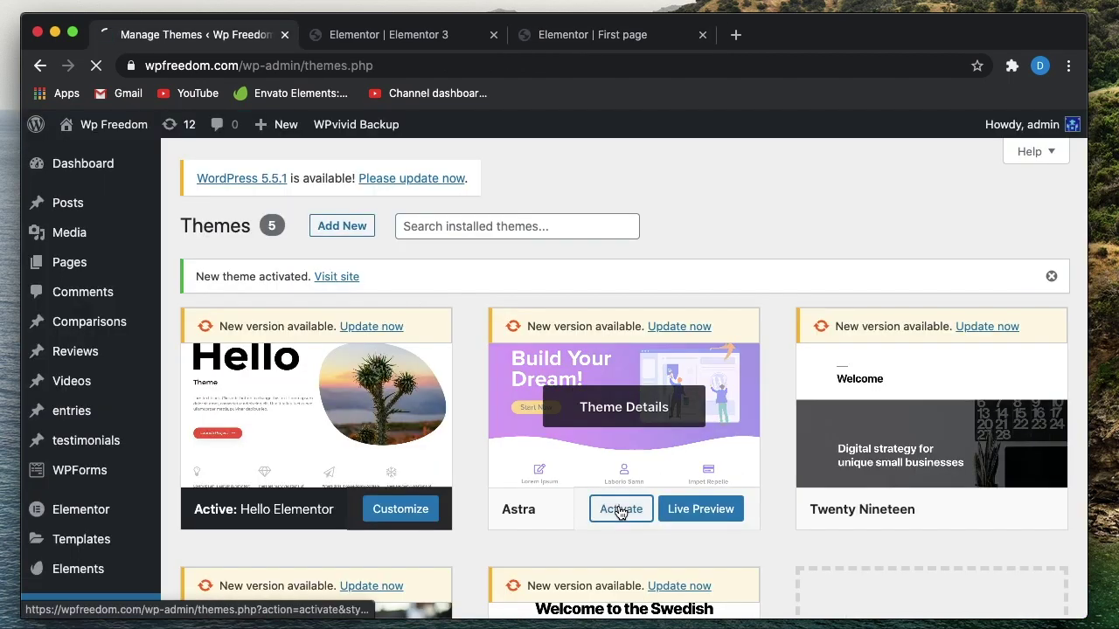
left_click(573, 40)
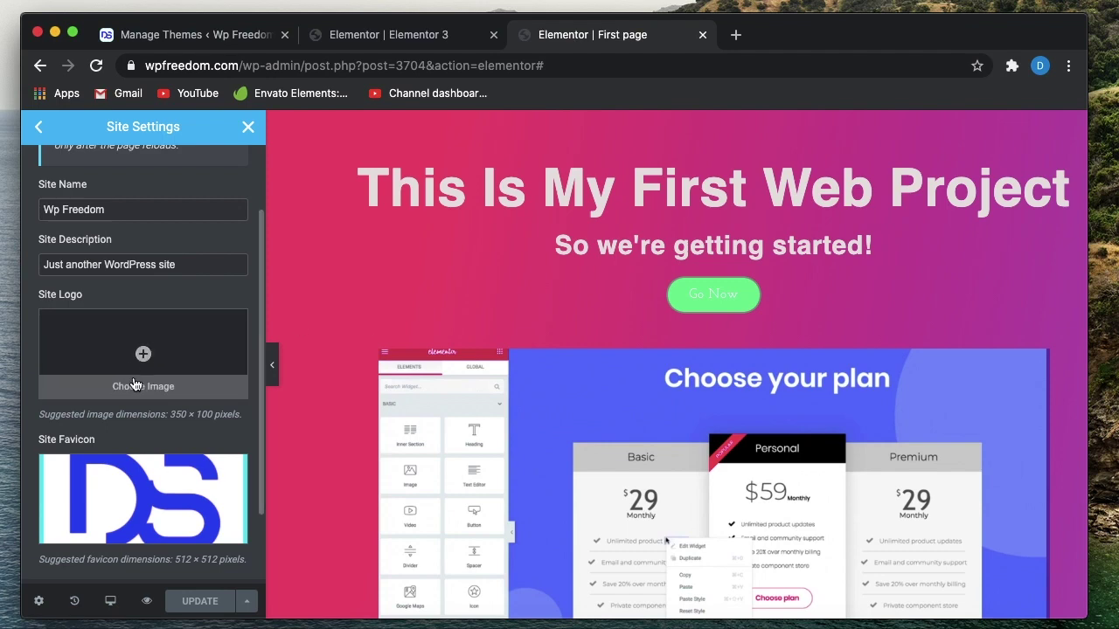
left_click(95, 67)
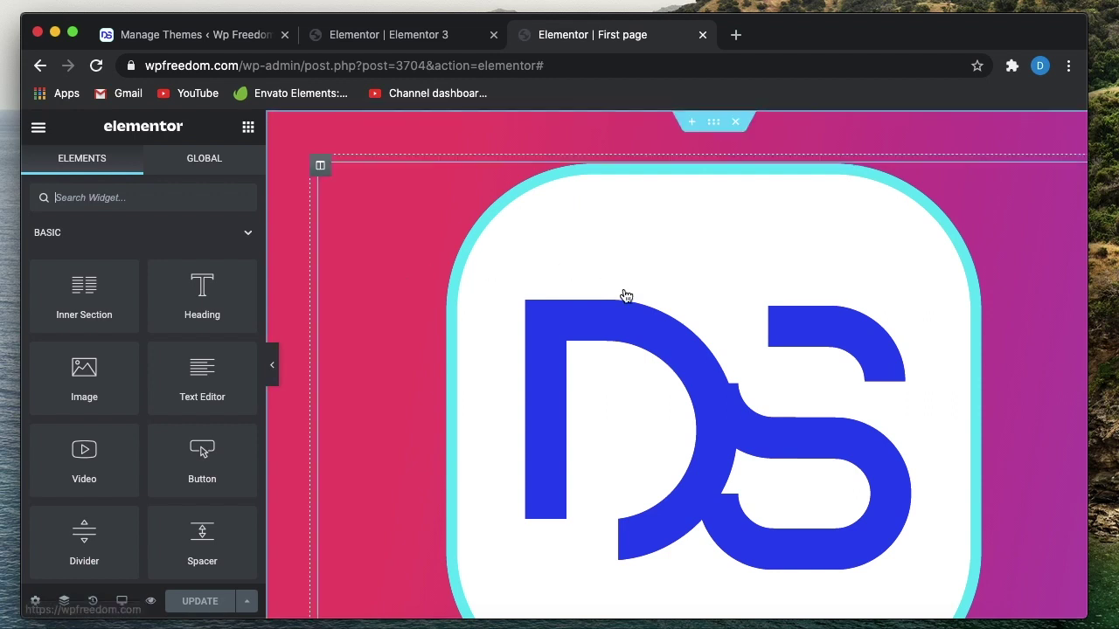
Set the Site Logo widget's image size to Custom, 60 wide by 60 high, and apply it.
scroll(624, 295, "down", 2)
scroll(624, 295, "right", 2)
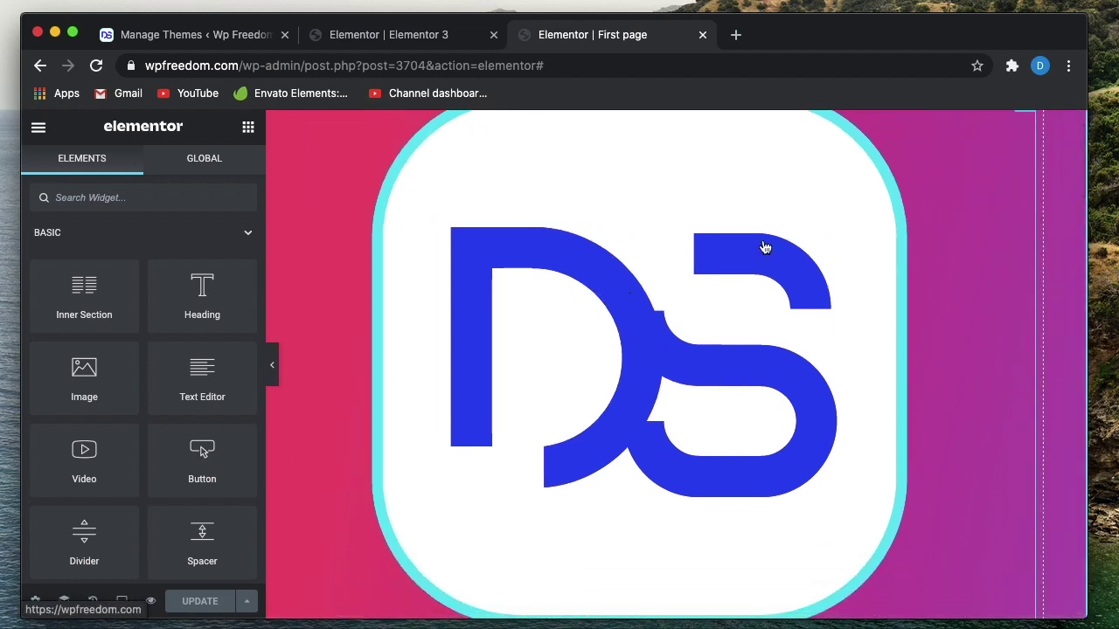
scroll(804, 254, "up", 2)
left_click(1025, 175)
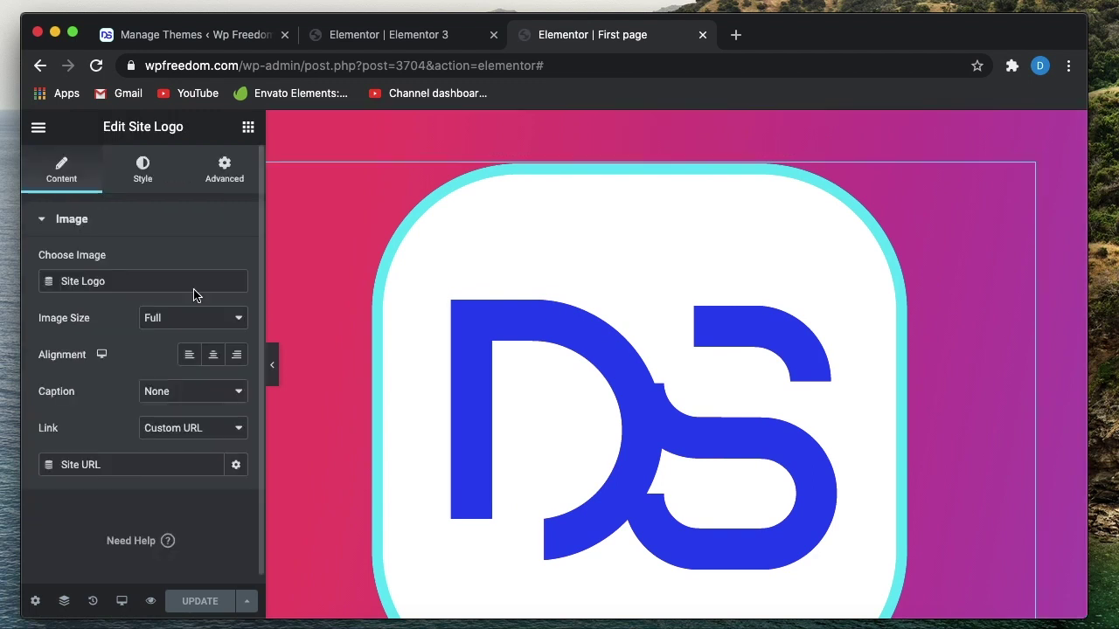
left_click(194, 327)
left_click(177, 334)
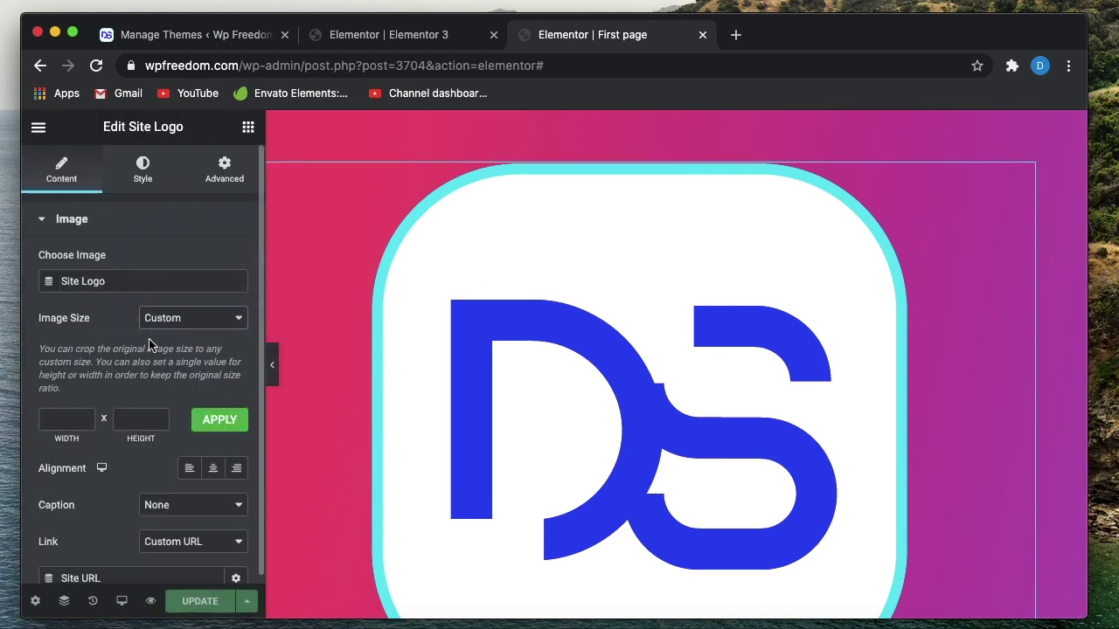
left_click(63, 418)
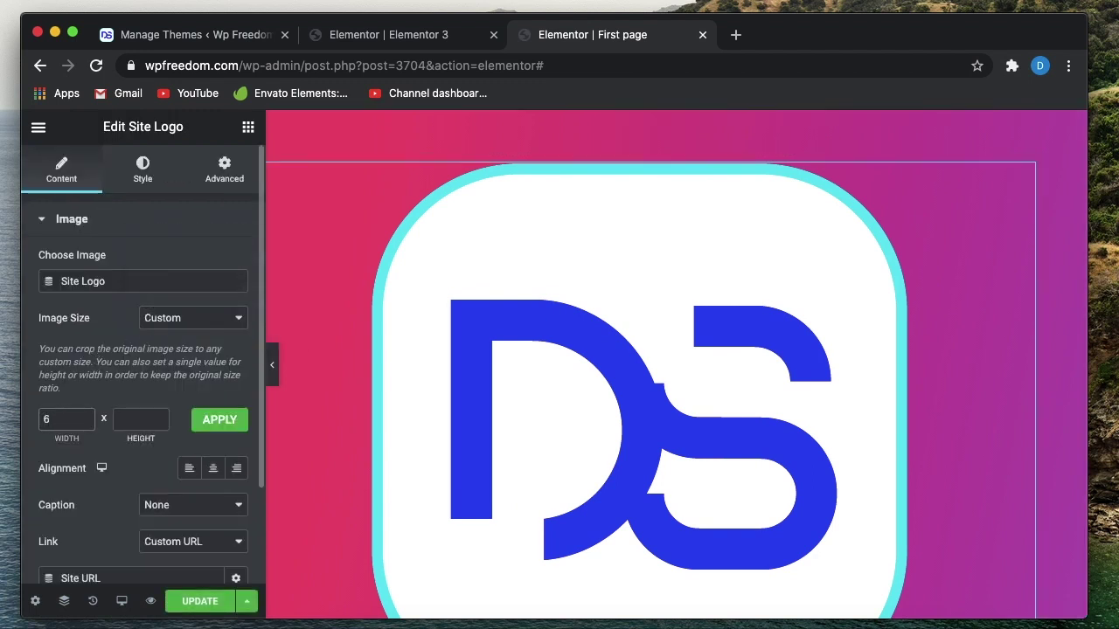
type("60")
left_click(141, 419)
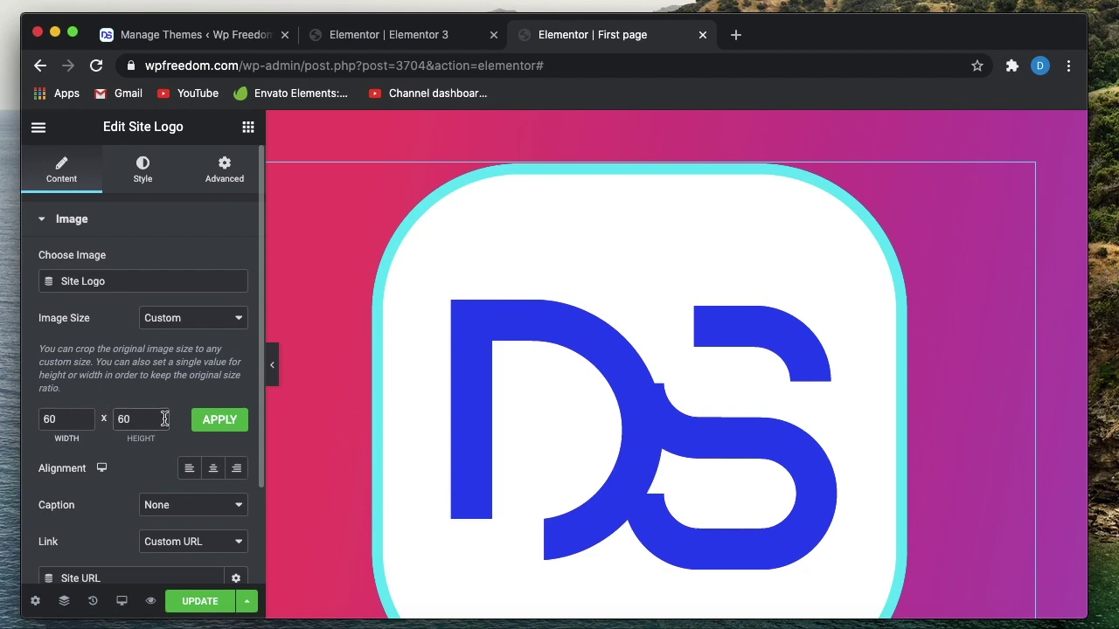
left_click(219, 419)
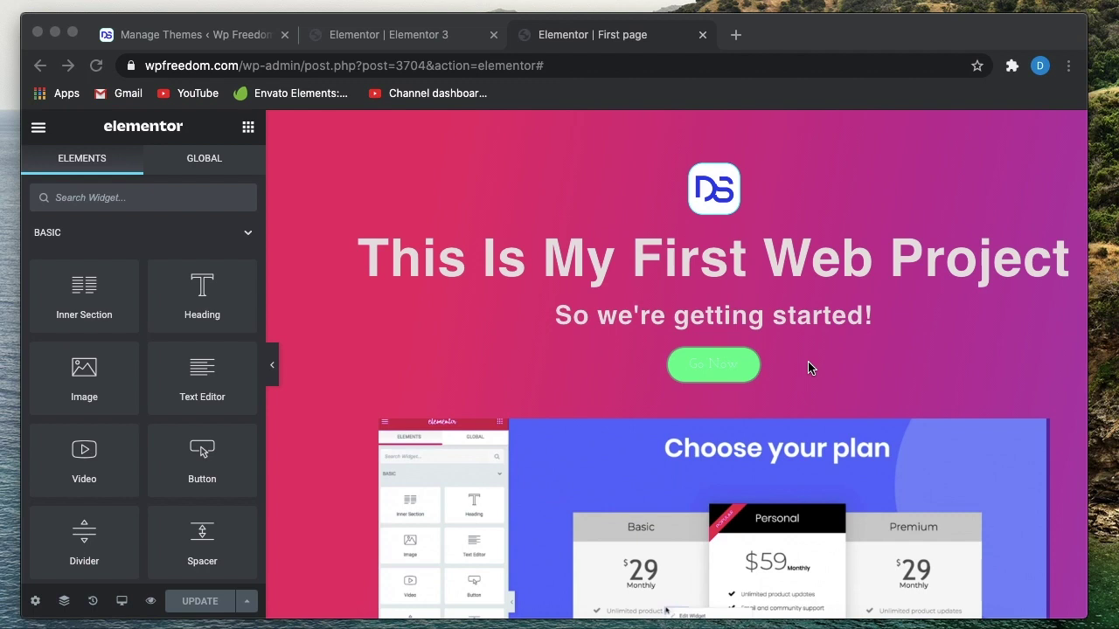
Review the general and body style options in the page settings of First page.
left_click(36, 601)
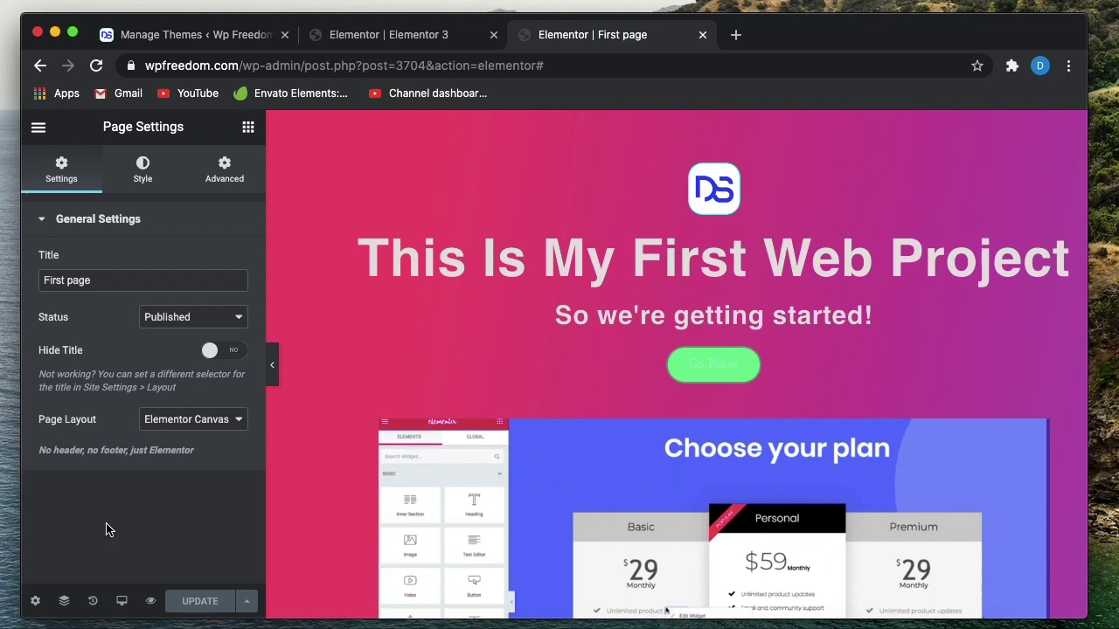
left_click(142, 168)
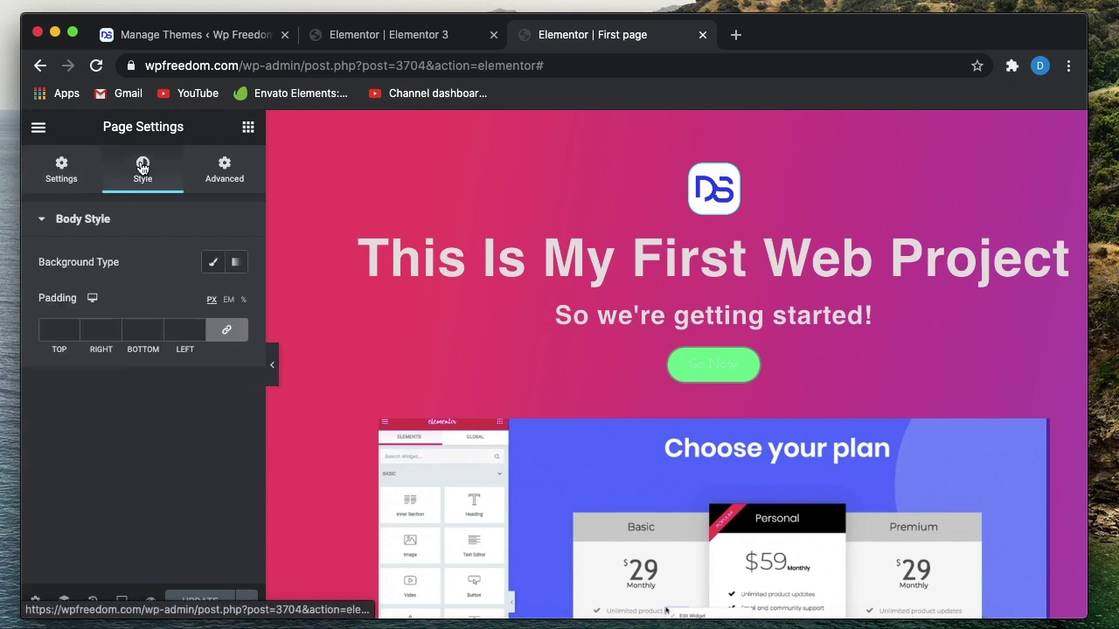
left_click(37, 129)
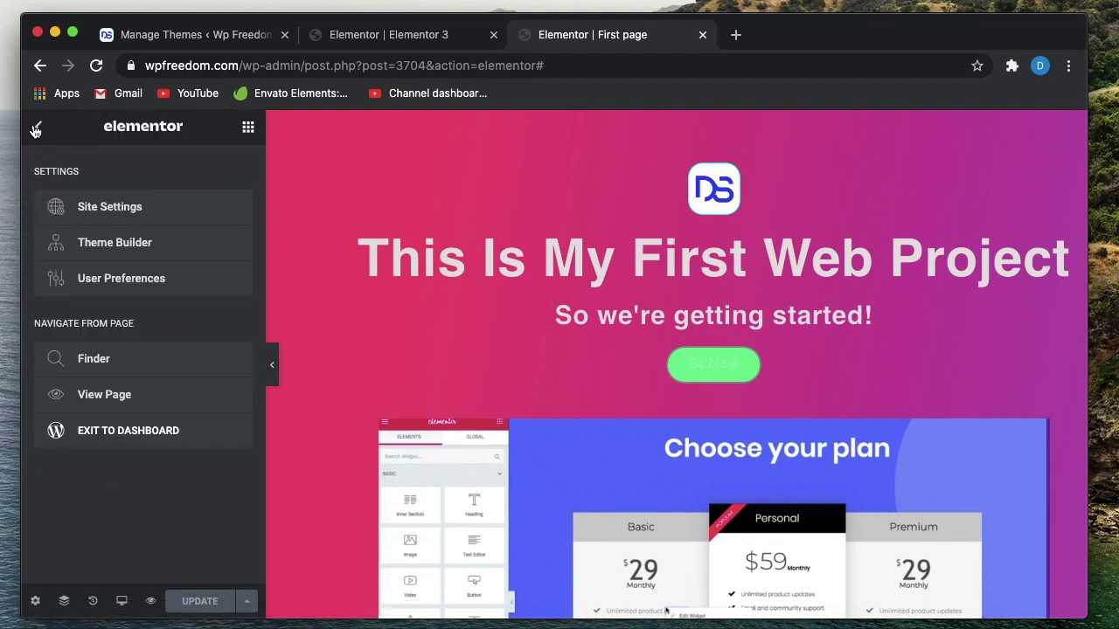
Set the Elementor 2 kit's status to Disabled (Draft) from the site settings, save it as a draft, and close the settings.
left_click(134, 207)
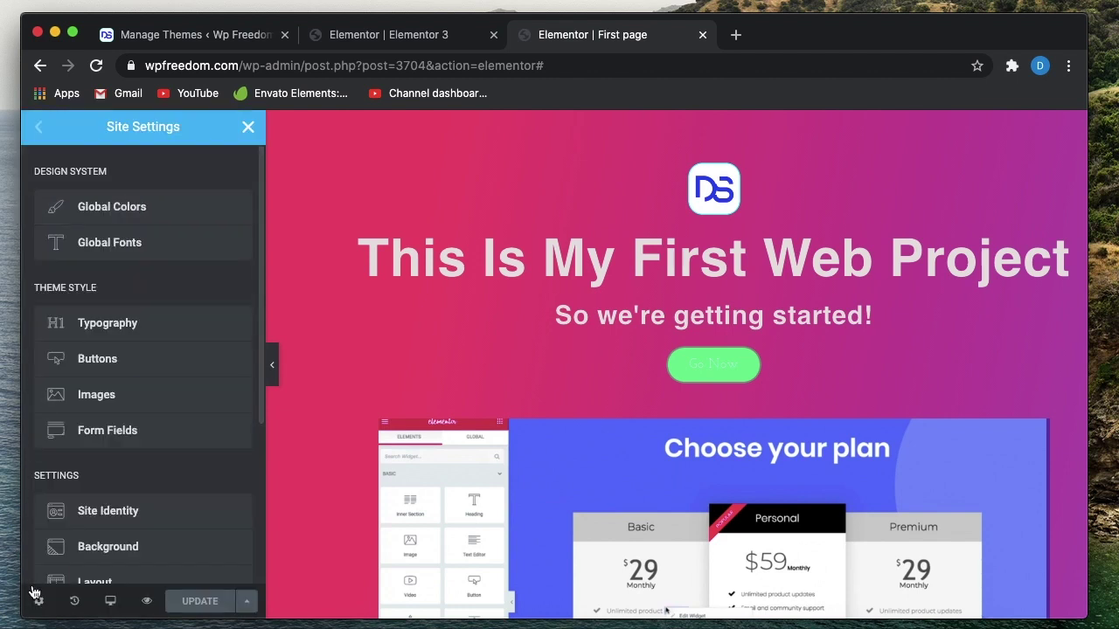
left_click(37, 600)
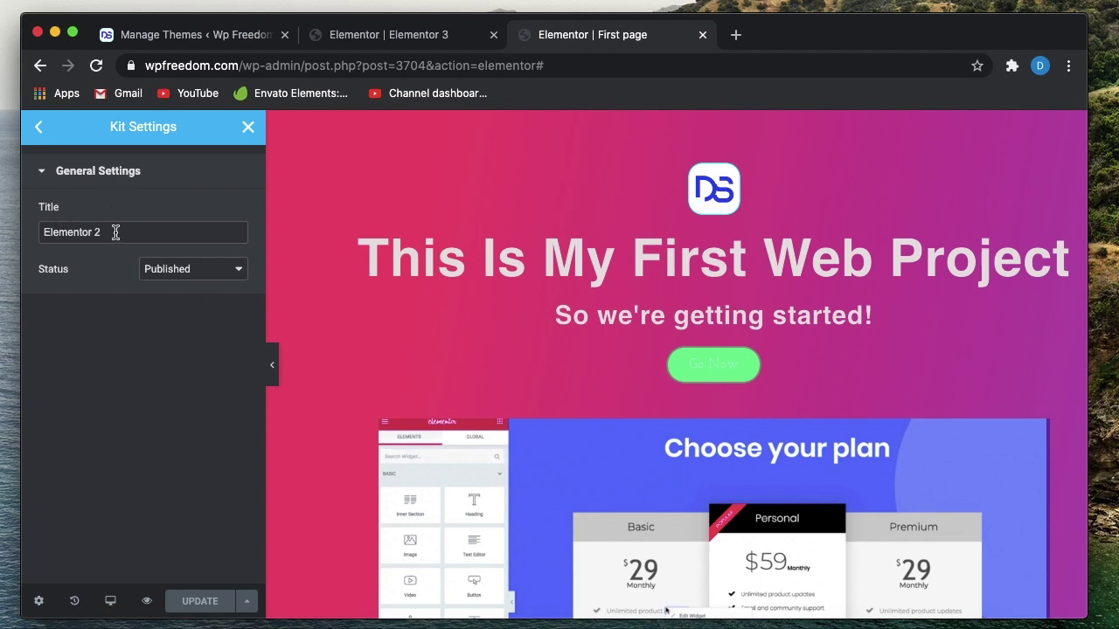
left_click(200, 277)
left_click(208, 254)
left_click(251, 601)
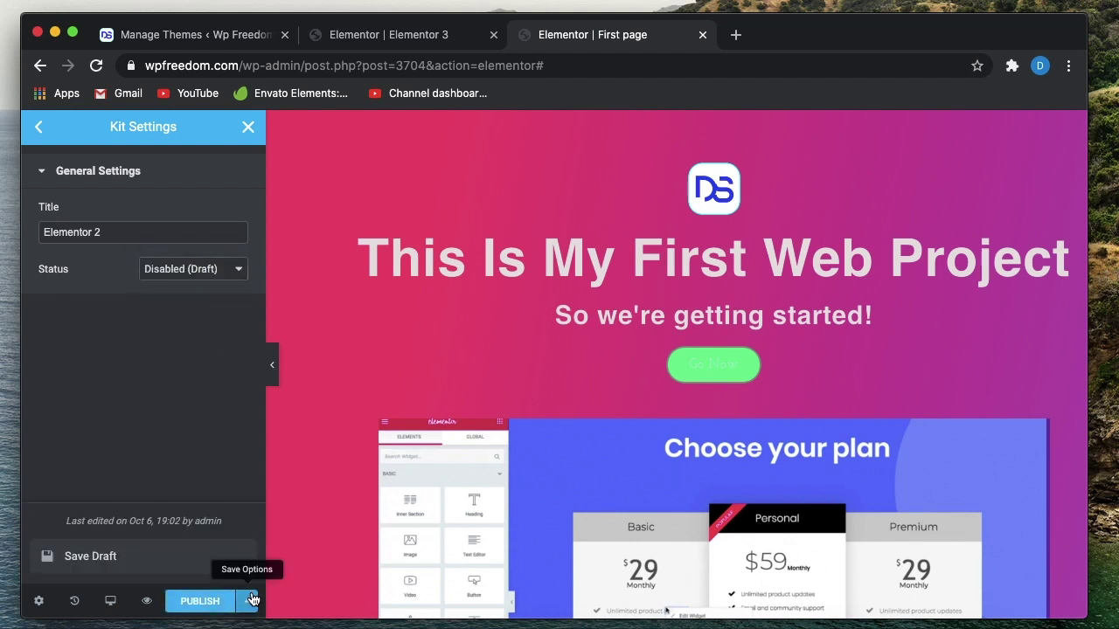
left_click(219, 545)
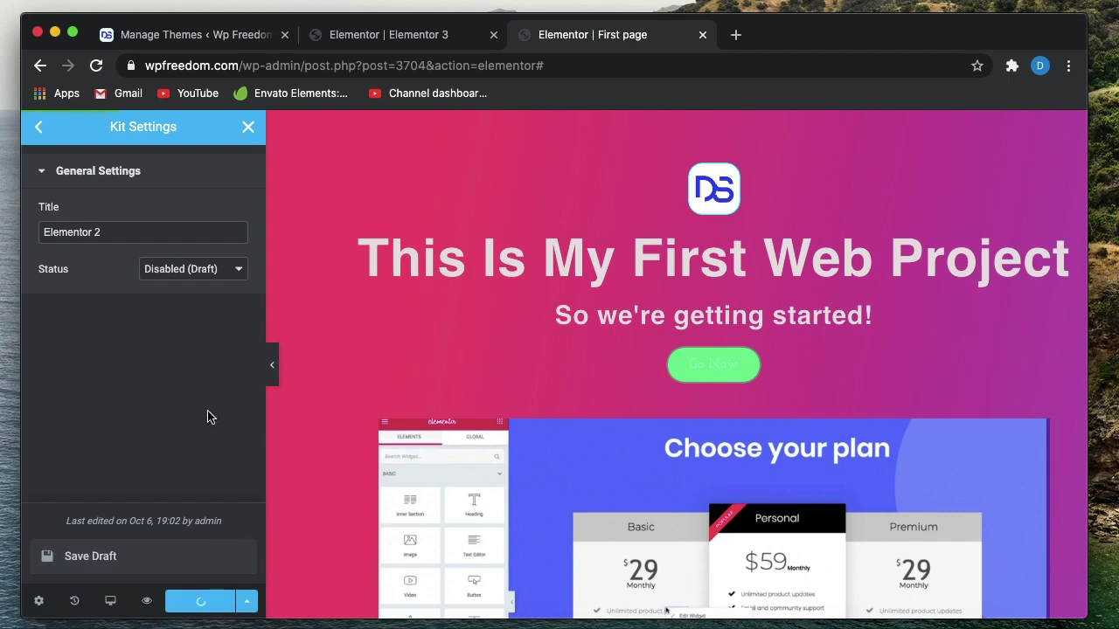
left_click(248, 126)
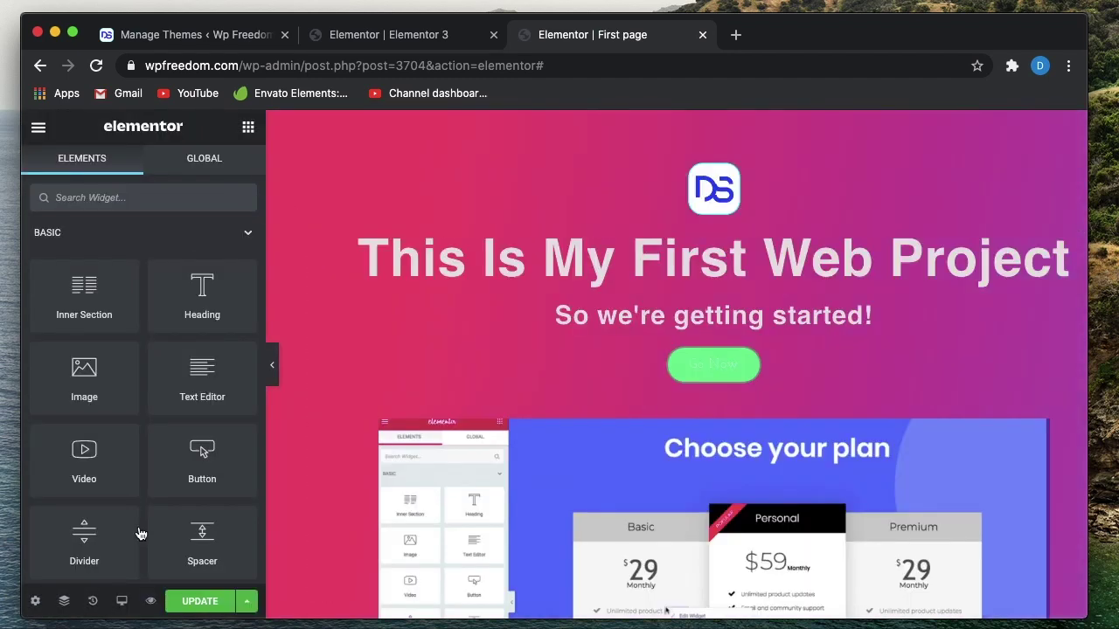
Reload the First page editor and examine the styling of the headings, button and feature sections down the page.
left_click(96, 66)
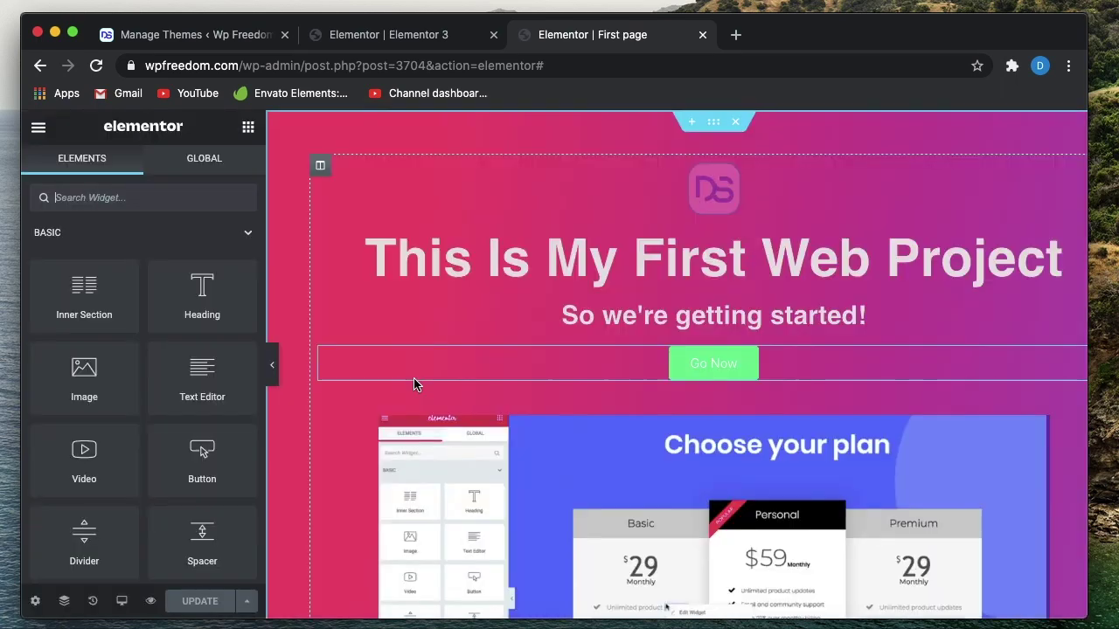
scroll(637, 276, "down", 20)
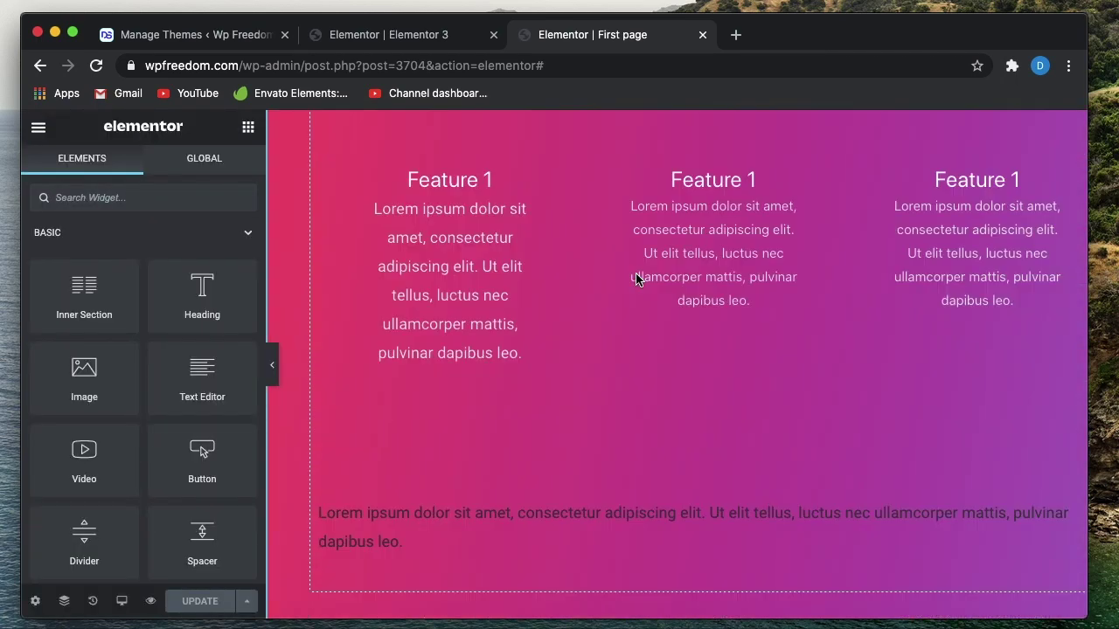
scroll(636, 280, "down", 10)
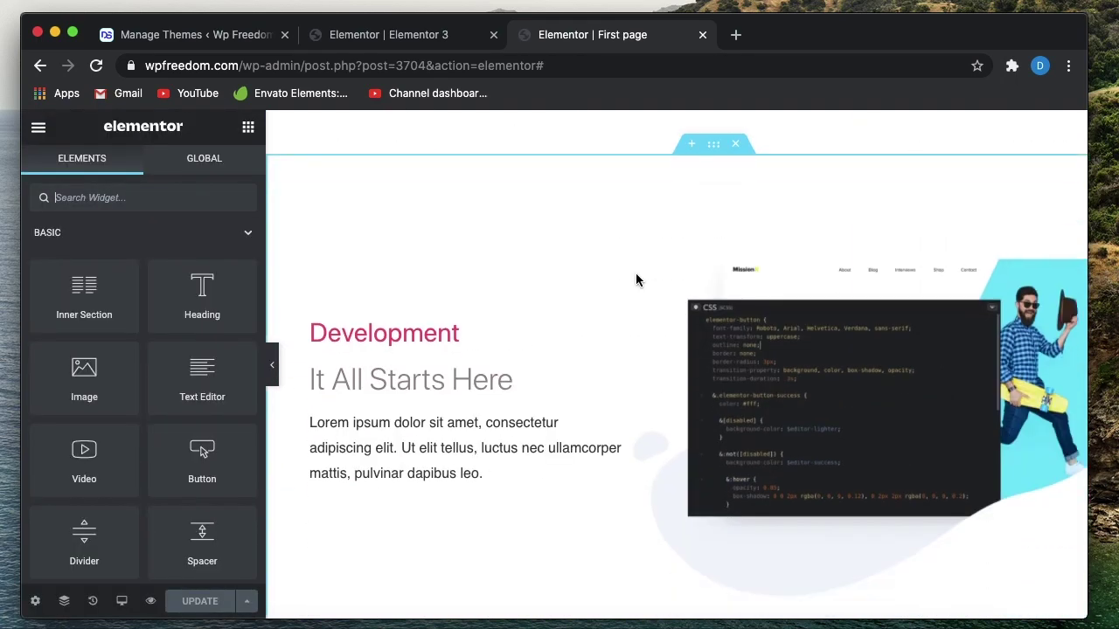
scroll(637, 280, "up", 20)
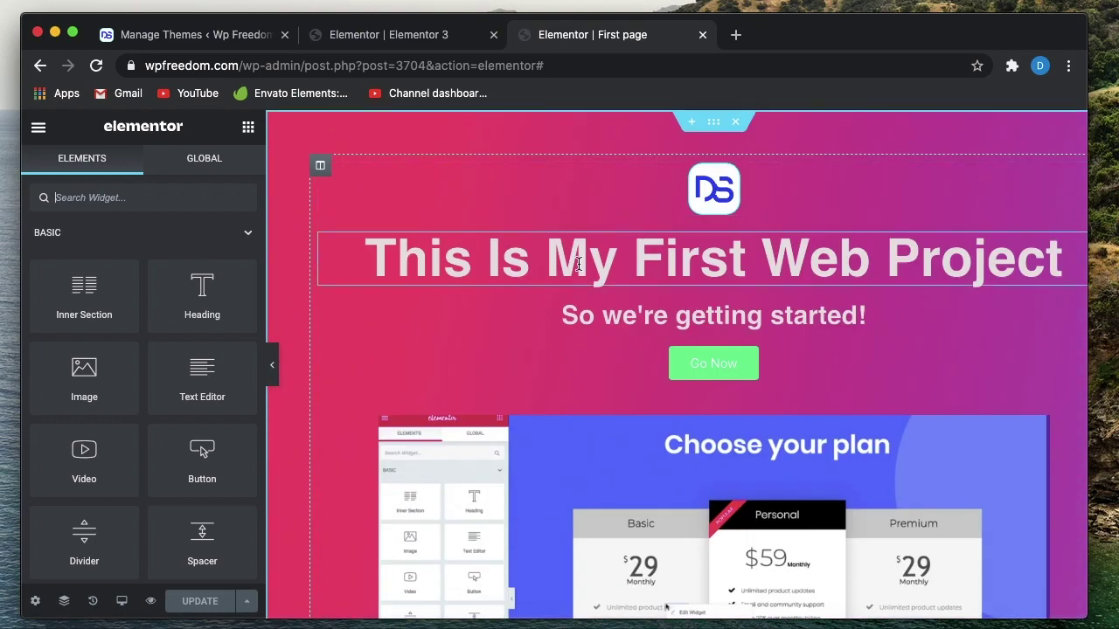
scroll(461, 274, "down", 8)
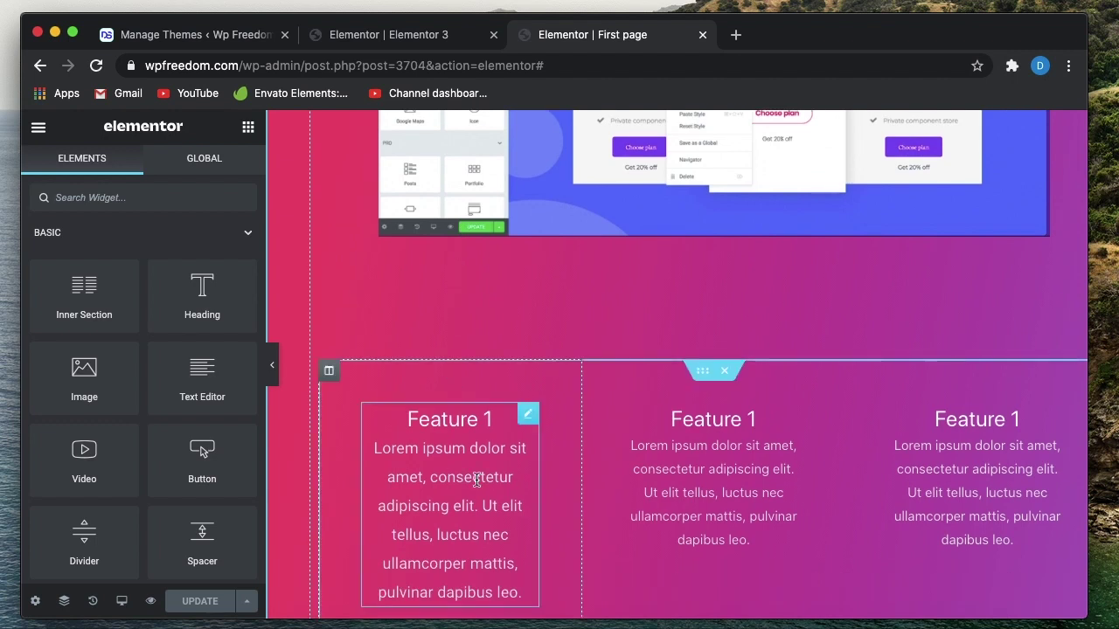
Open the first Feature 1 icon box, followed by the first Hosting icon box, to inspect their content settings.
left_click(529, 416)
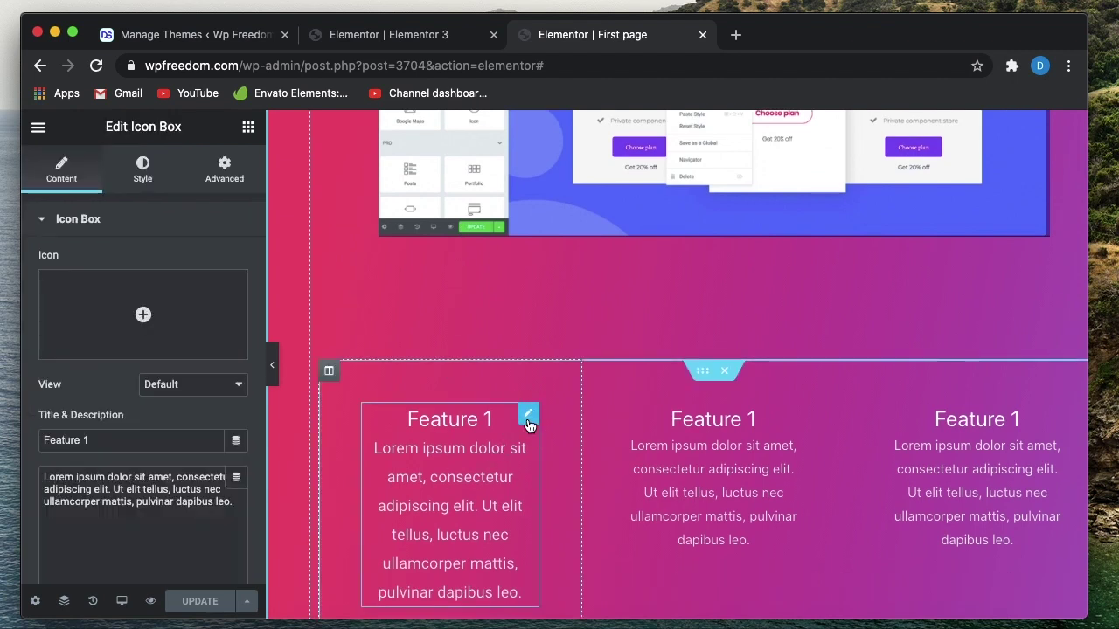
scroll(492, 499, "down", 2)
scroll(490, 500, "down", 10)
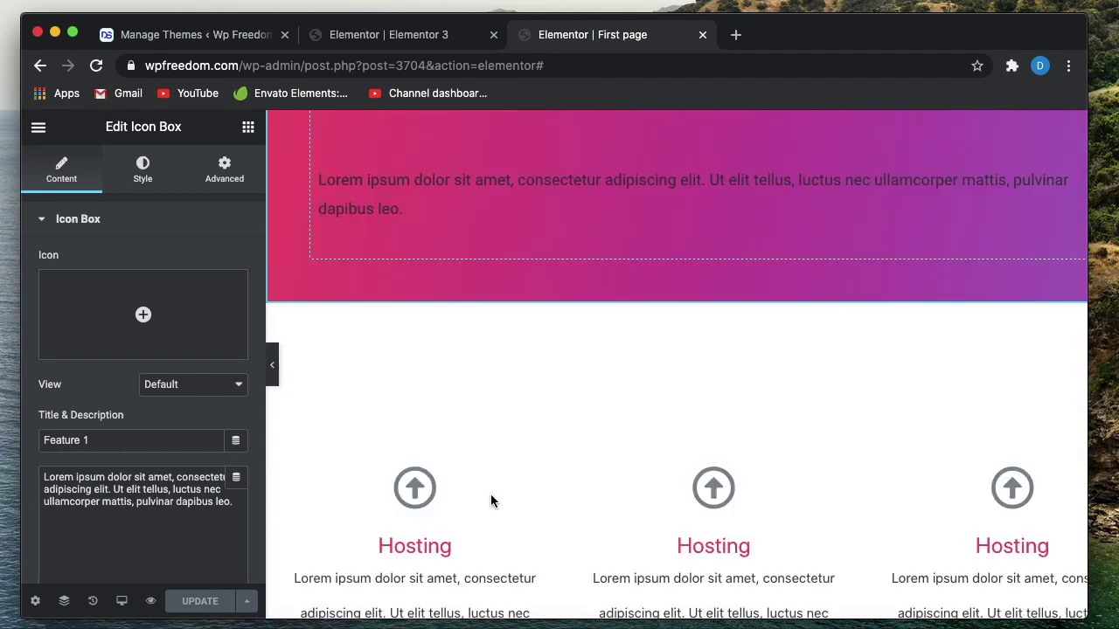
left_click(500, 350)
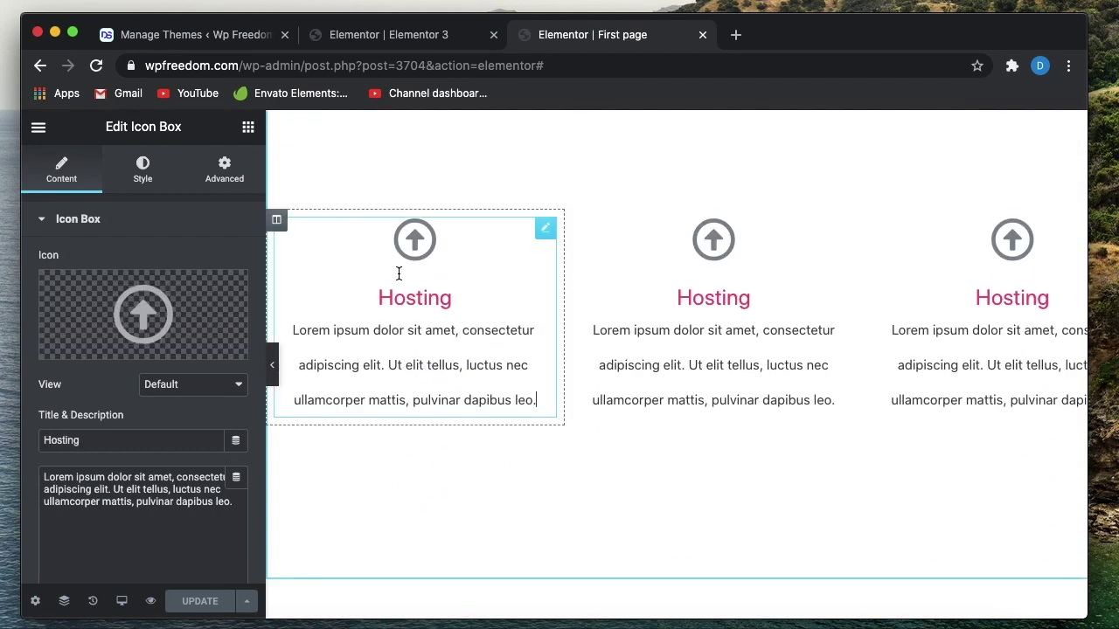
Publish the disabled kit again from the site settings, and check the restored styling of the Feature and Hosting sections on First page.
left_click(40, 130)
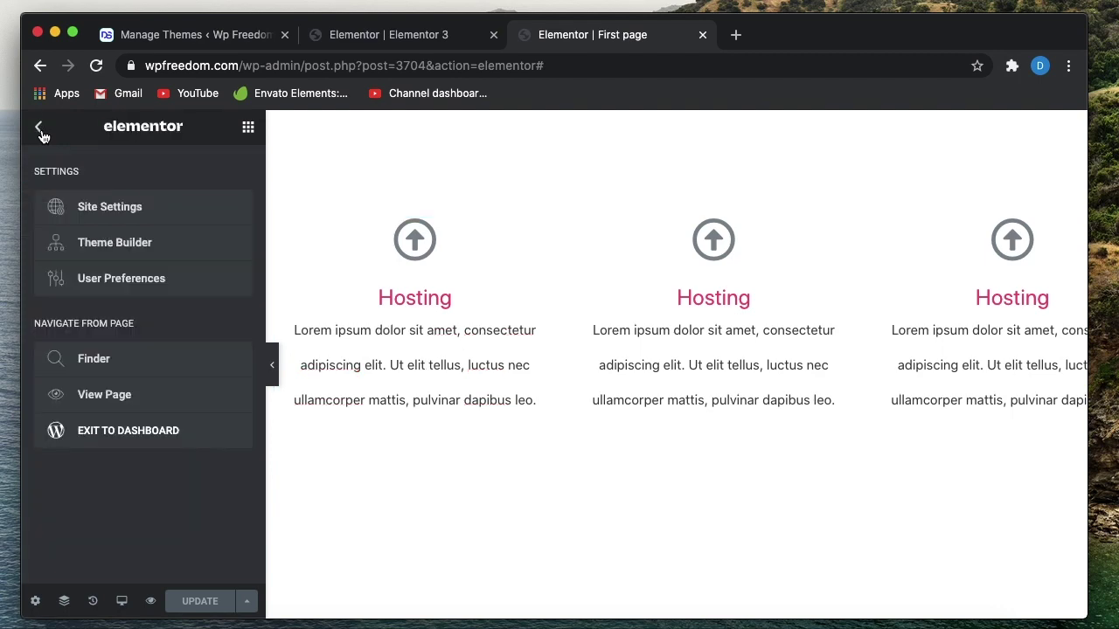
left_click(106, 210)
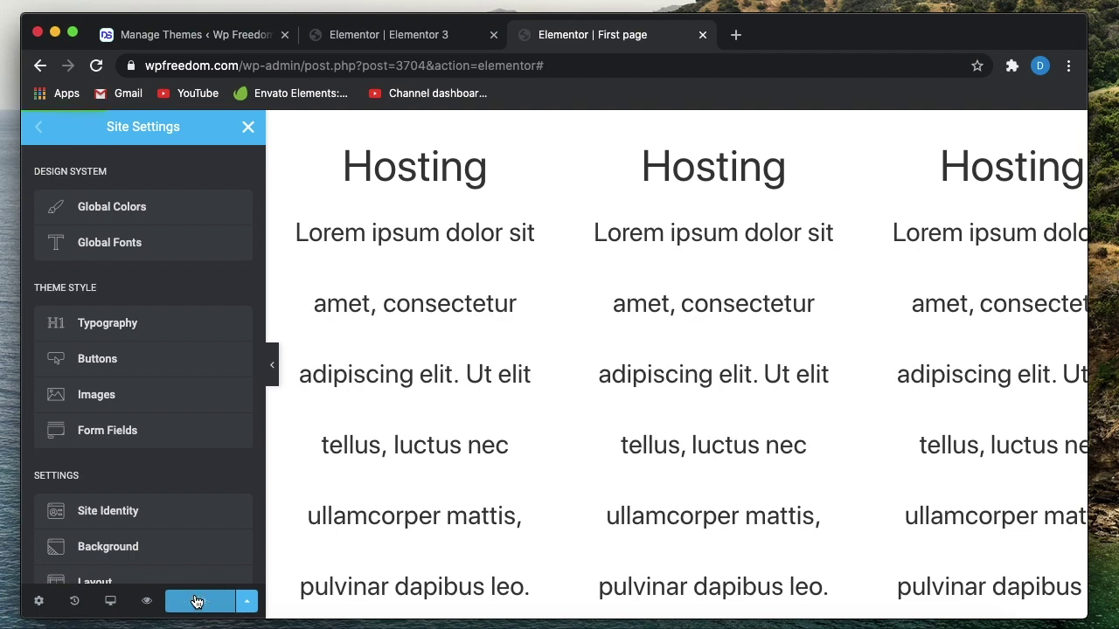
left_click(196, 600)
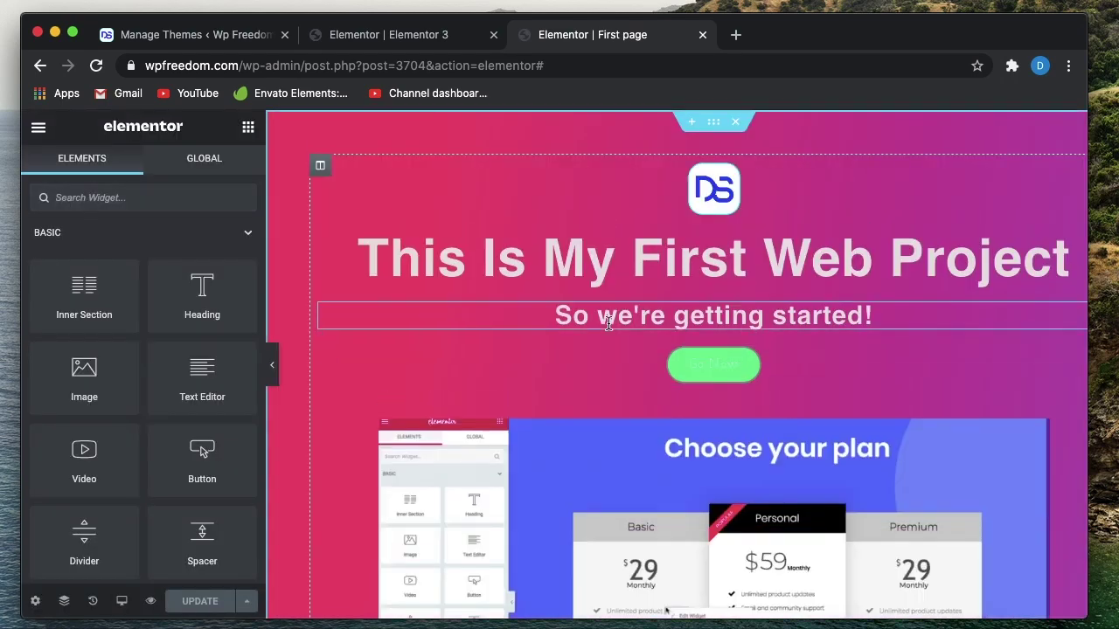
scroll(665, 430, "down", 10)
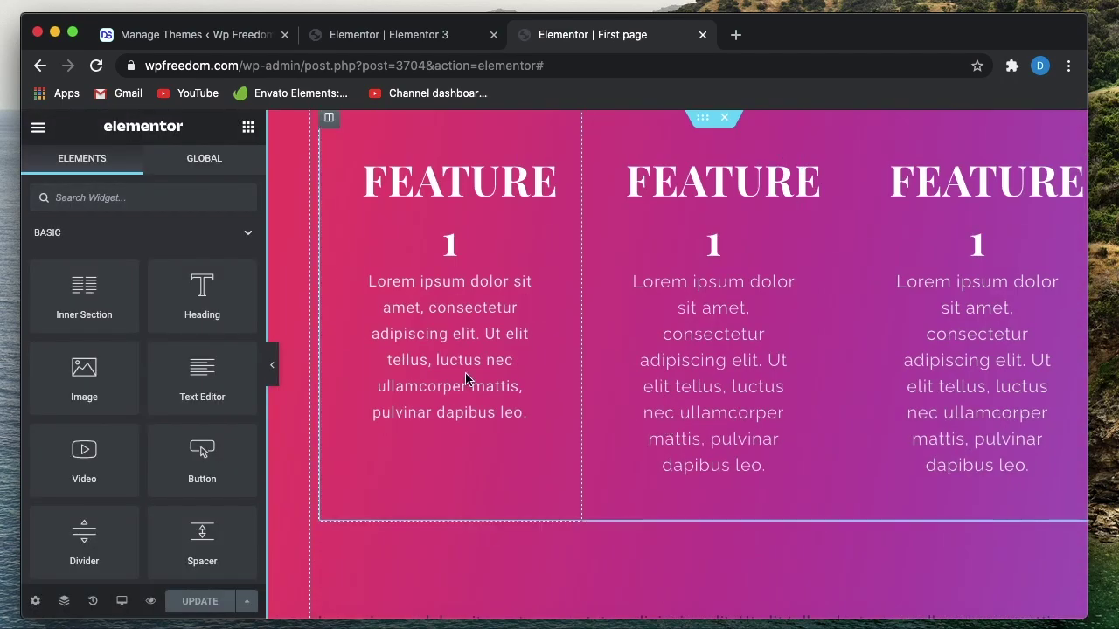
scroll(453, 377, "down", 8)
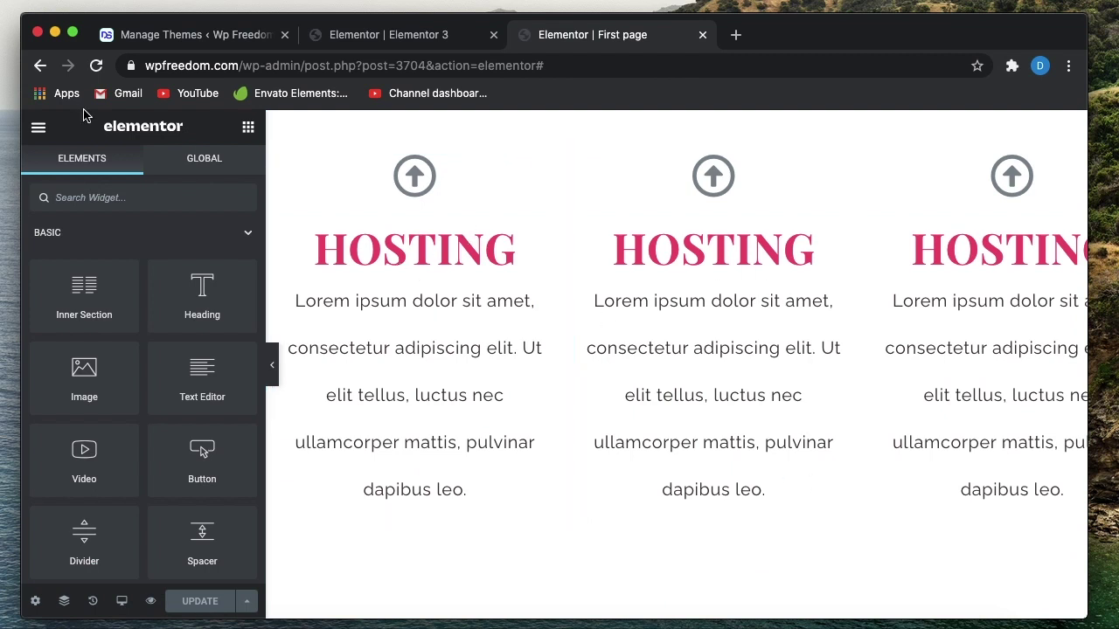
Reopen the site settings and look over the Design System, Theme Style and Settings groups.
left_click(38, 127)
left_click(106, 203)
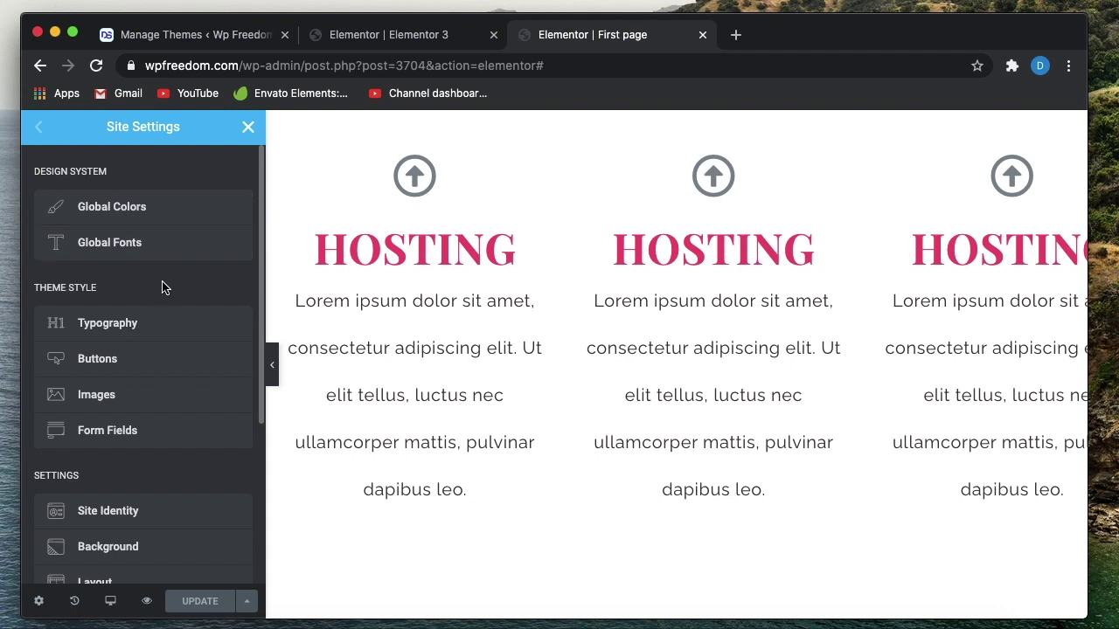
scroll(162, 287, "down", 3)
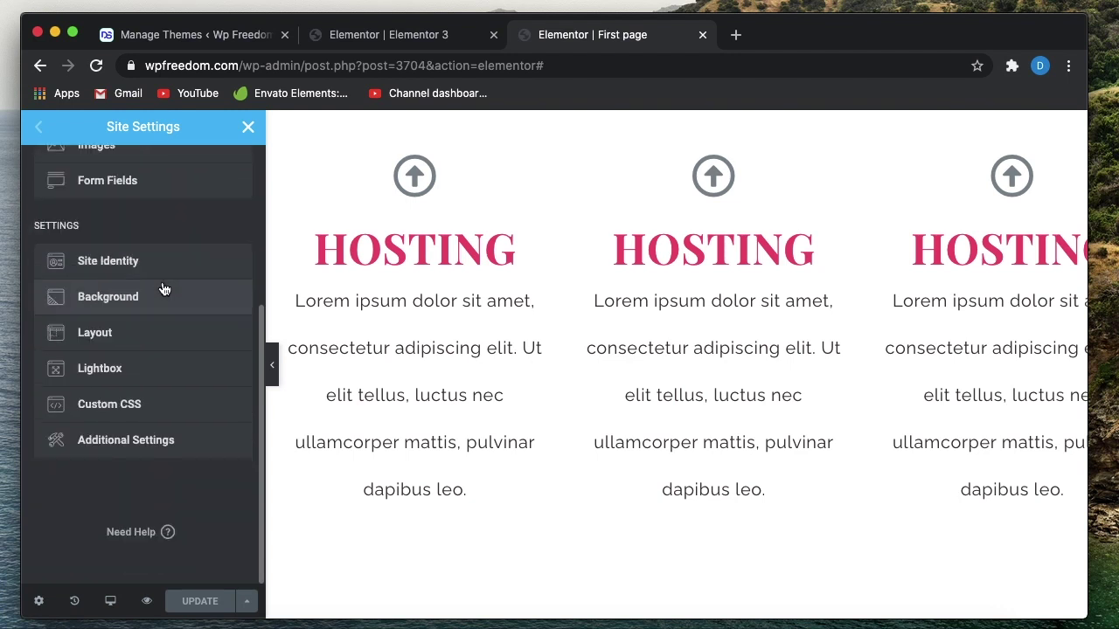